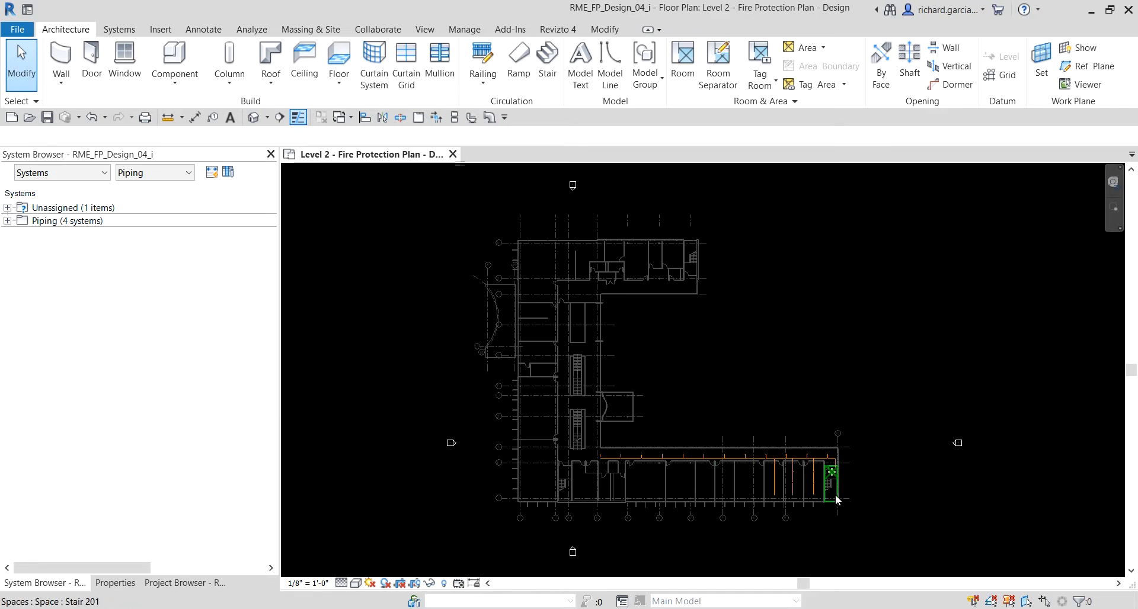
Step: Draw a vertical Building Section on Level 2 across the sprinkler main beside the end stair, looking toward the exterior end wall
{"action": "middle_click_drag", "start_coordinate": [833, 494], "coordinate": [798, 471]}
{"action": "left_click", "coordinate": [173, 584]}
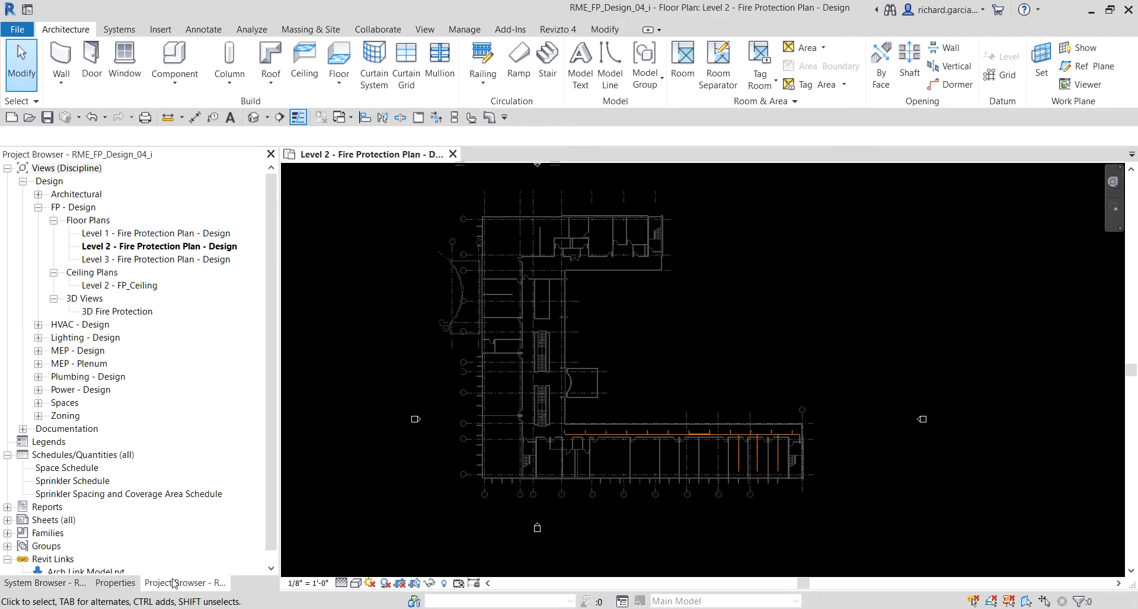
{"action": "left_click", "coordinate": [172, 251]}
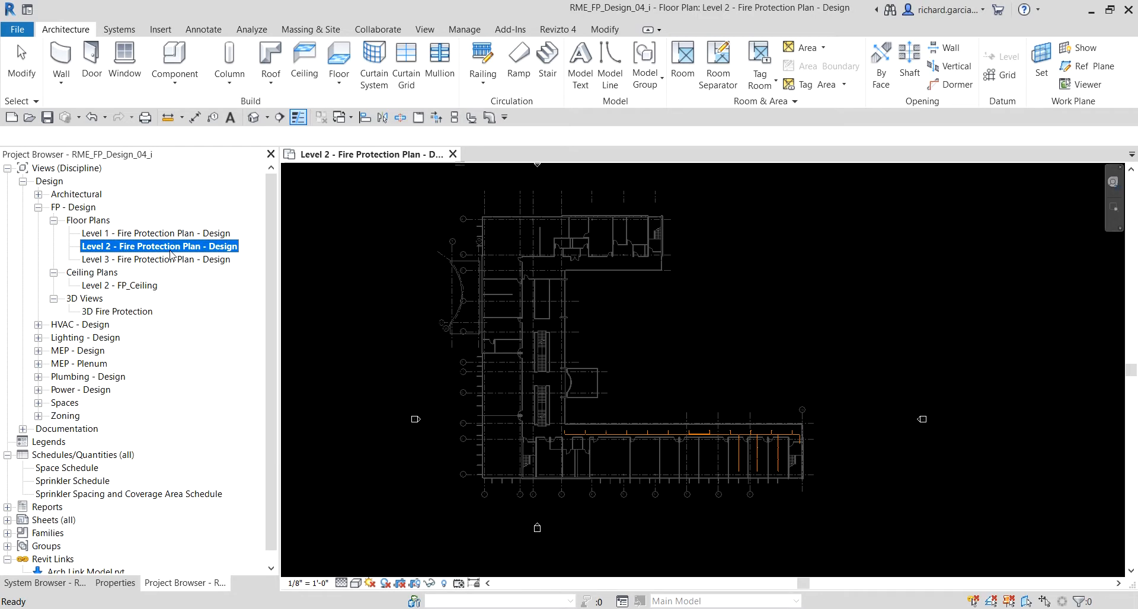
{"action": "left_click", "coordinate": [284, 120]}
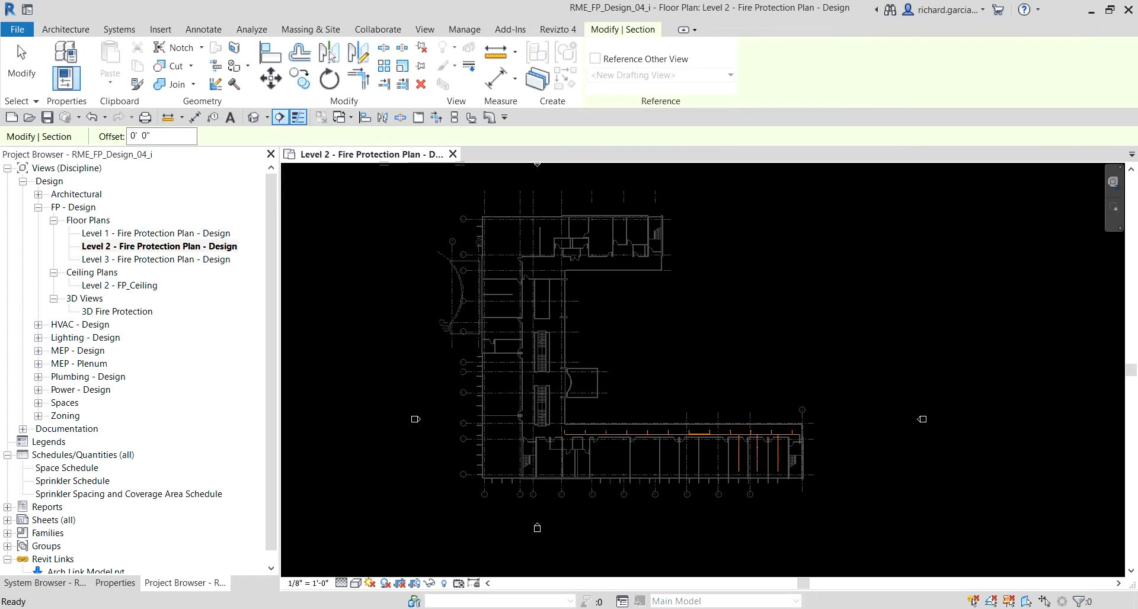
{"action": "left_click", "coordinate": [100, 585]}
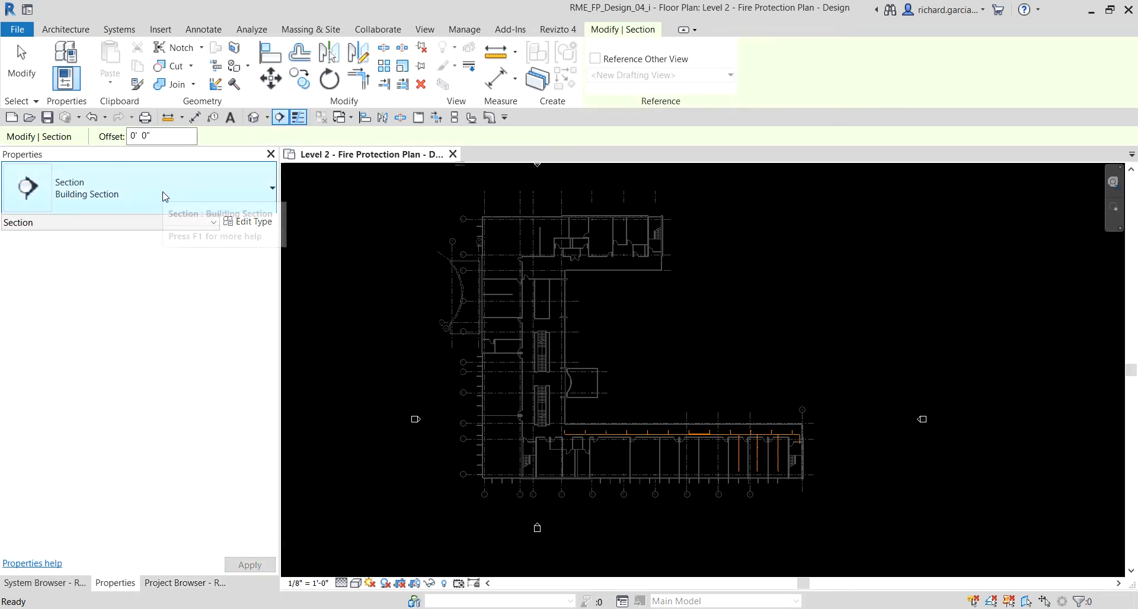
{"action": "key", "text": "ctrl"}
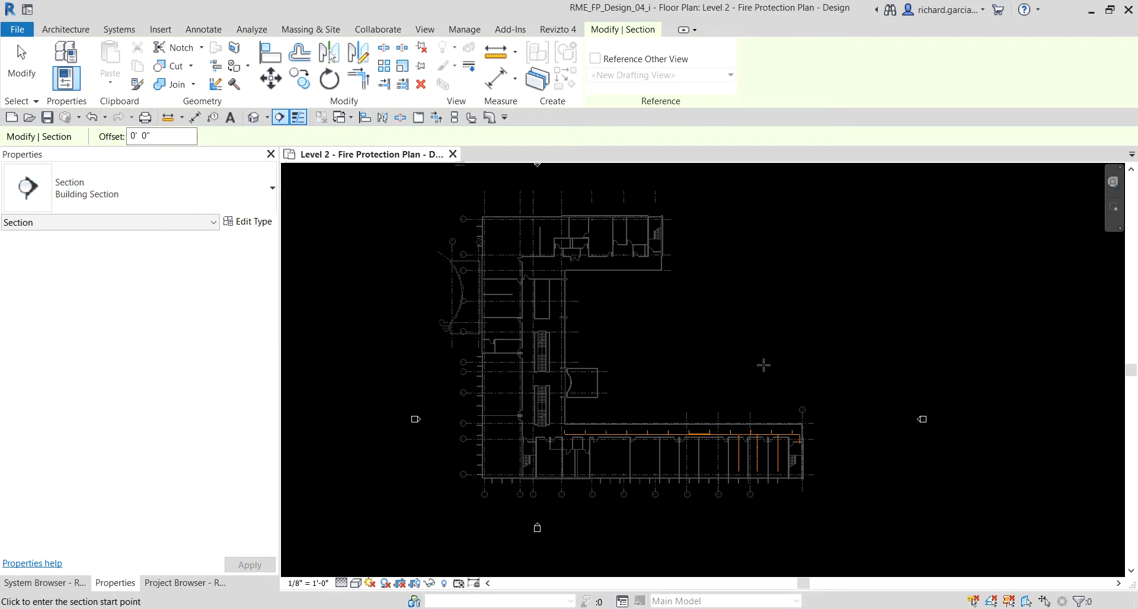
{"action": "scroll", "coordinate": [697, 373], "scroll_direction": "down", "scroll_amount": 1}
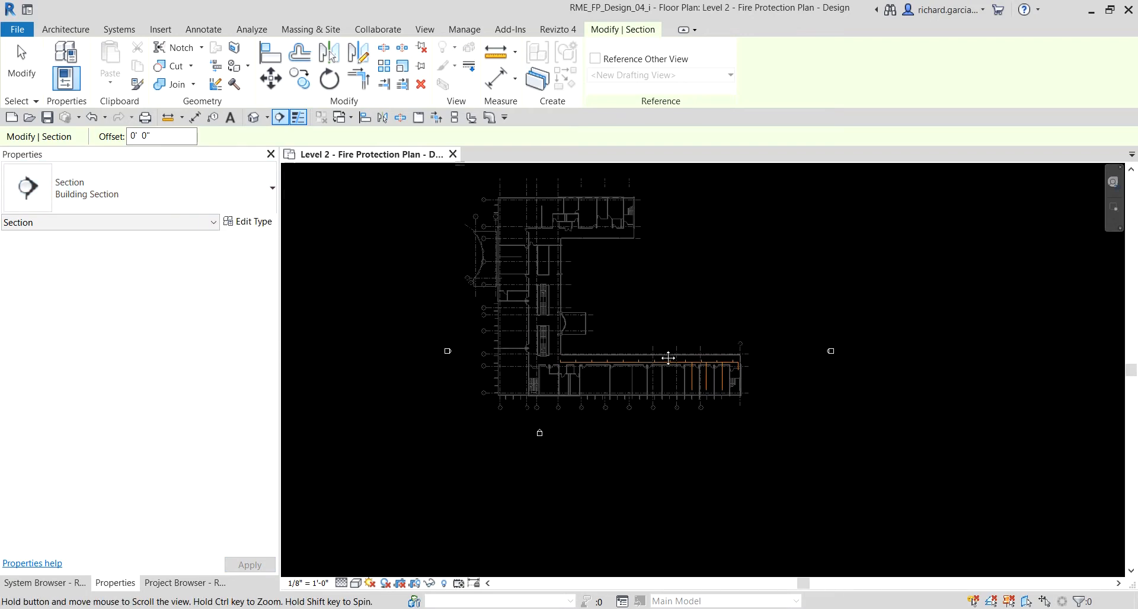
{"action": "scroll", "coordinate": [668, 381], "scroll_direction": "down", "scroll_amount": 1}
{"action": "scroll", "coordinate": [658, 373], "scroll_direction": "up", "scroll_amount": 2}
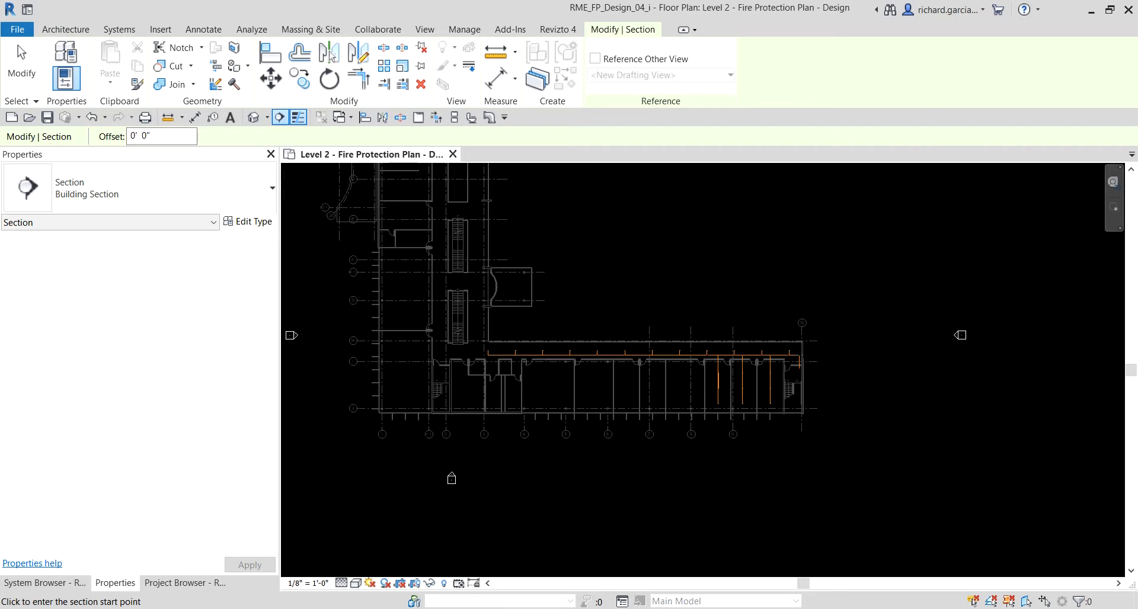
{"action": "scroll", "coordinate": [812, 379], "scroll_direction": "up", "scroll_amount": 5}
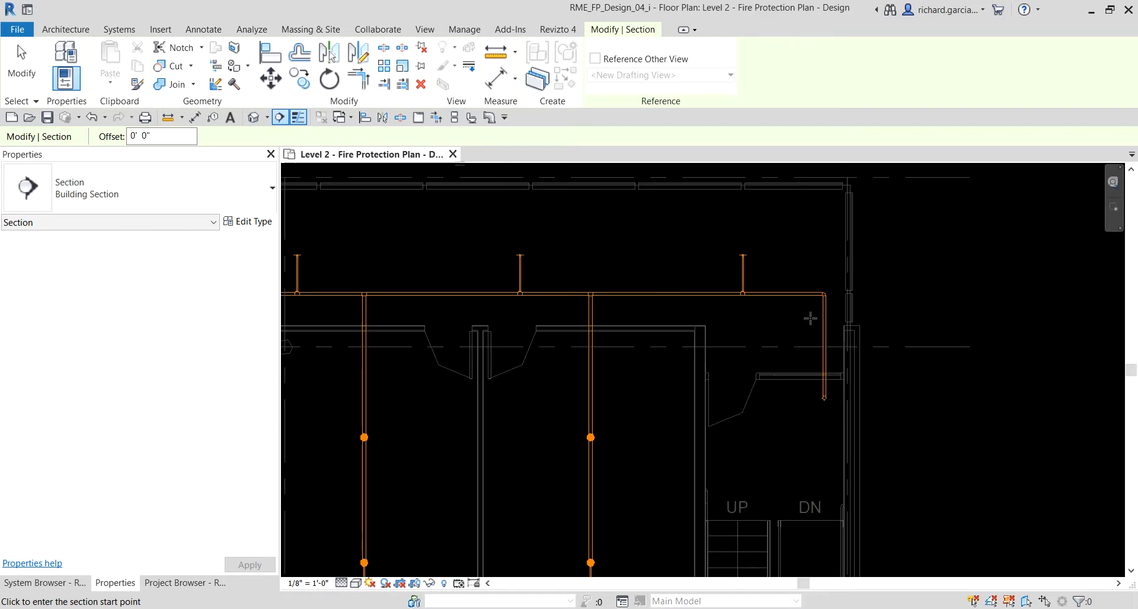
{"action": "scroll", "coordinate": [809, 318], "scroll_direction": "up", "scroll_amount": 3}
{"action": "scroll", "coordinate": [783, 231], "scroll_direction": "down", "scroll_amount": 4}
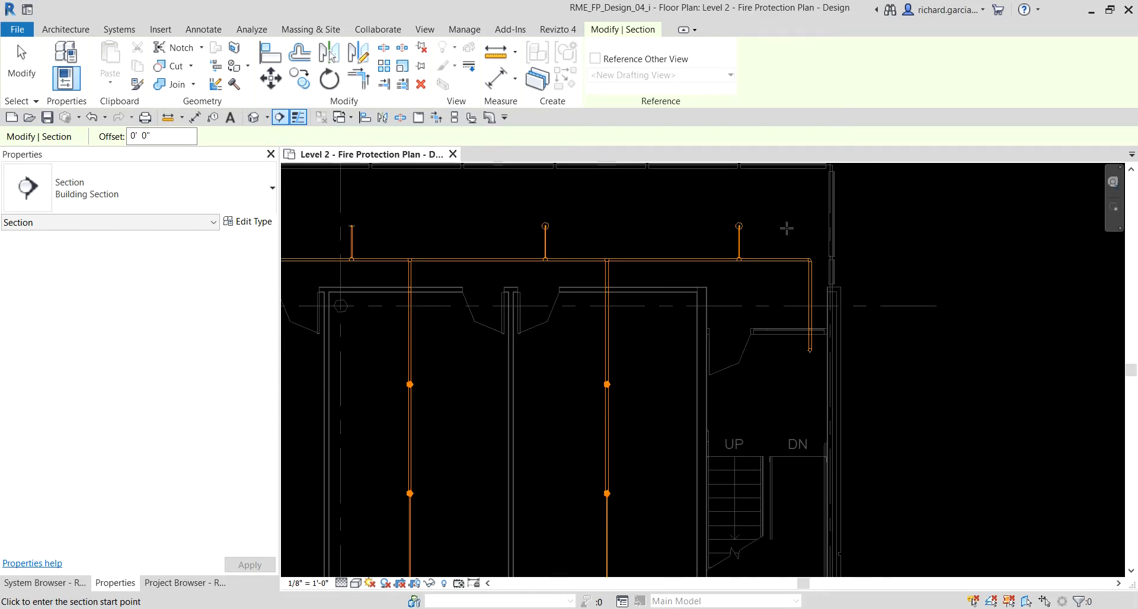
{"action": "left_click", "coordinate": [778, 212]}
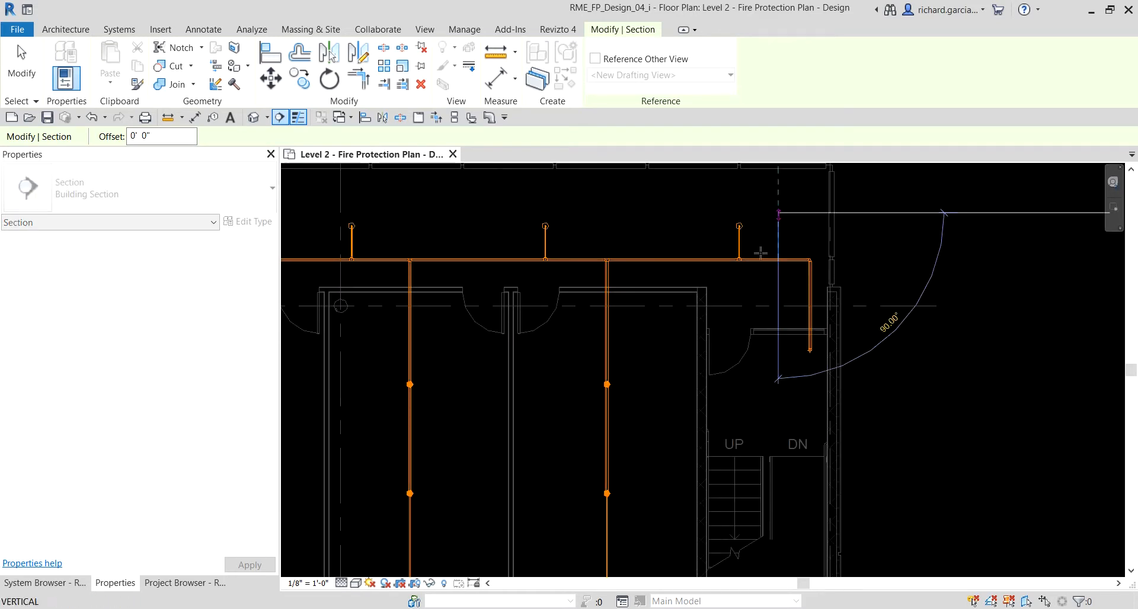
{"action": "left_click", "coordinate": [779, 406]}
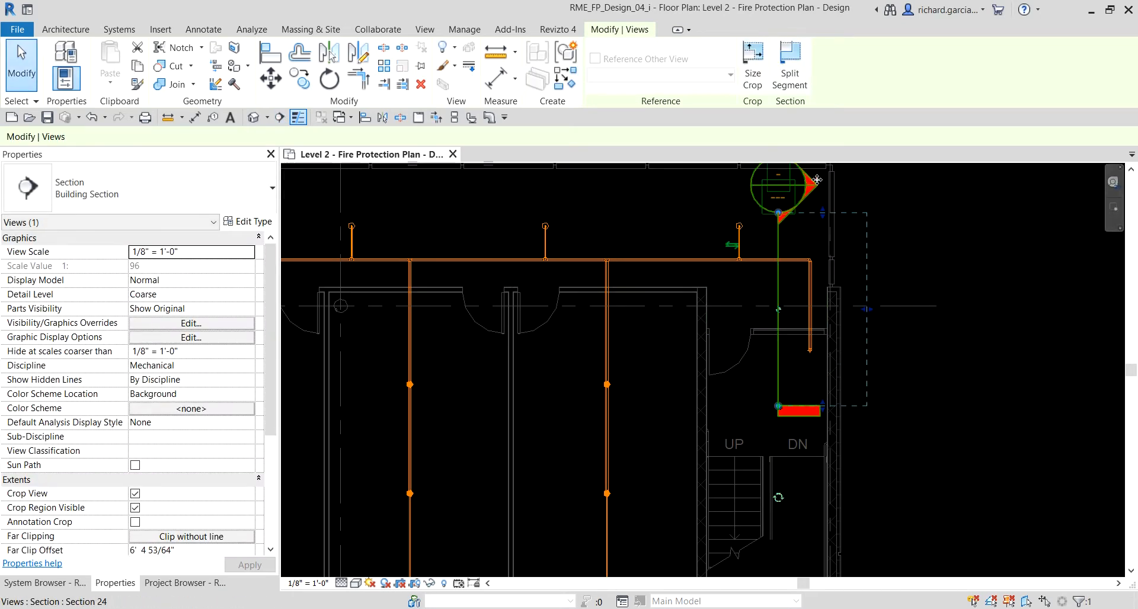
{"action": "key", "text": "Escape"}
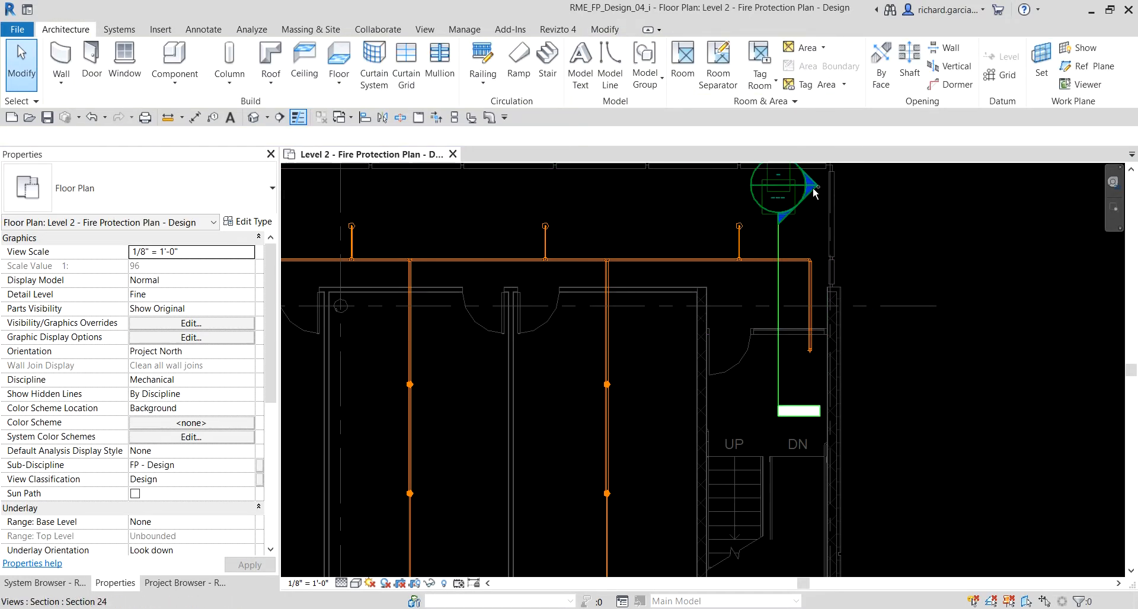
Step: Open the new section view and set its view scale to 1/4" = 1'-0"
{"action": "double_click", "coordinate": [813, 188]}
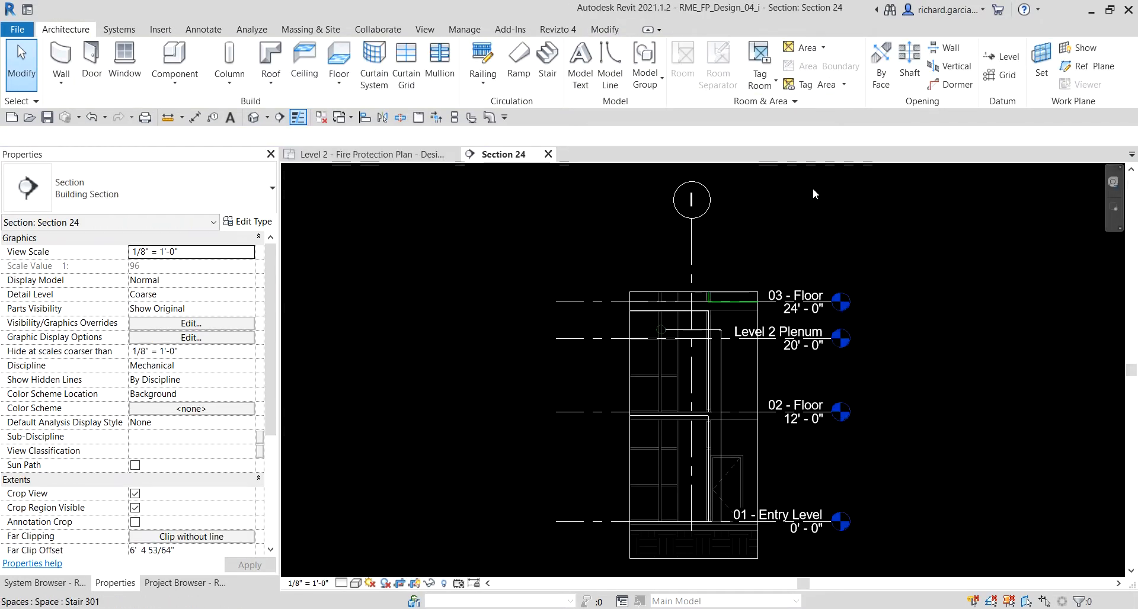
{"action": "left_click", "coordinate": [311, 583]}
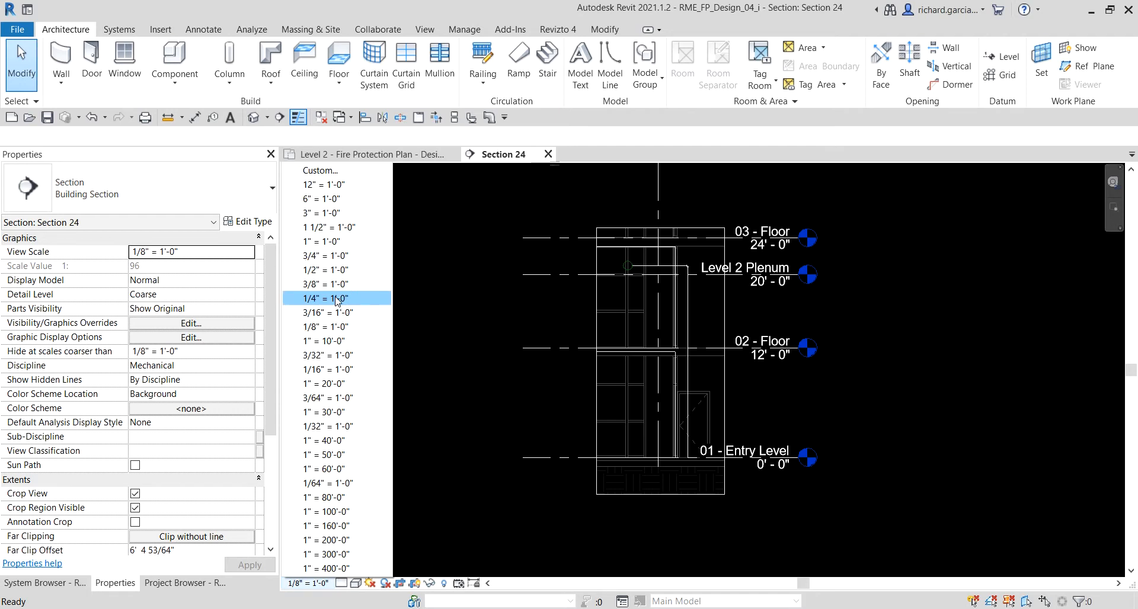
{"action": "left_click", "coordinate": [337, 298]}
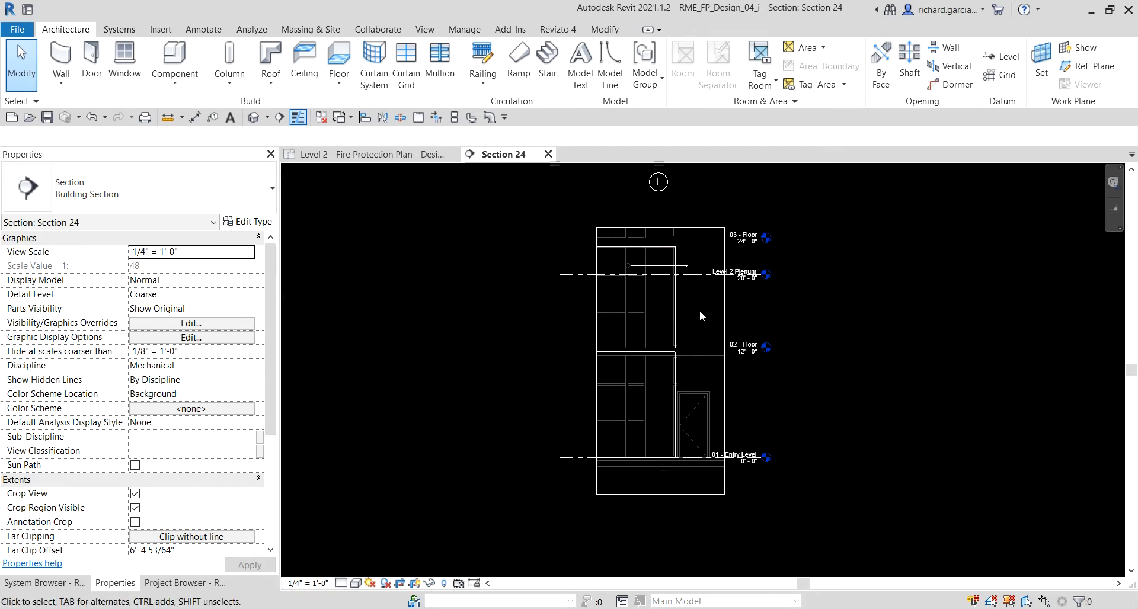
Step: Set the section view's detail level to Fine
{"action": "scroll", "coordinate": [670, 269], "scroll_direction": "up", "scroll_amount": 6}
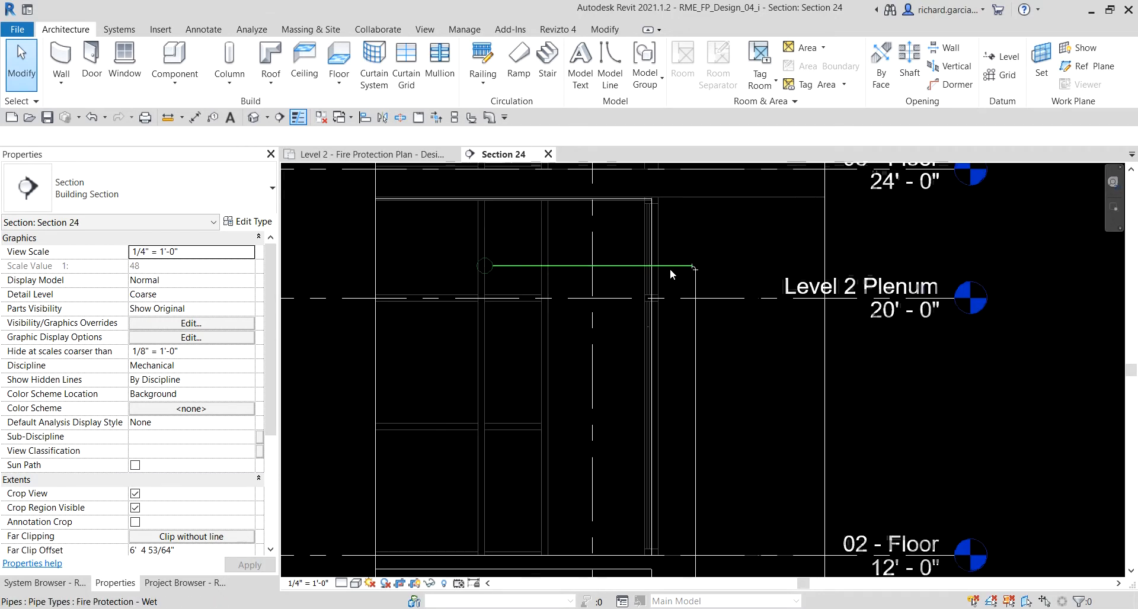
{"action": "scroll", "coordinate": [741, 449], "scroll_direction": "down", "scroll_amount": 3}
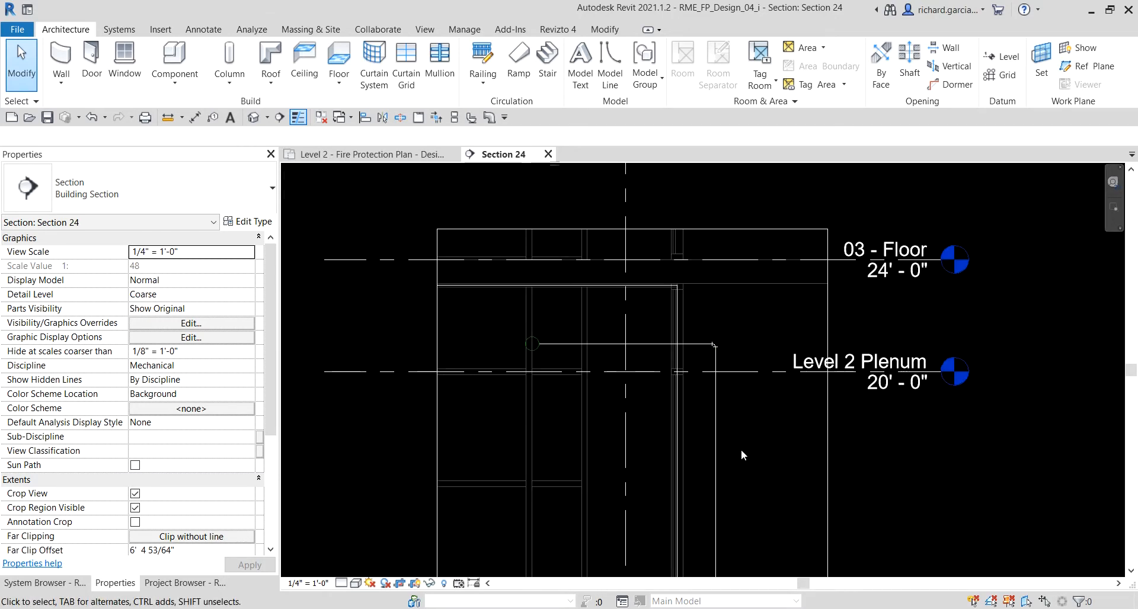
{"action": "middle_click_drag", "start_coordinate": [741, 449], "coordinate": [601, 234]}
{"action": "scroll", "coordinate": [684, 322], "scroll_direction": "down", "scroll_amount": 3}
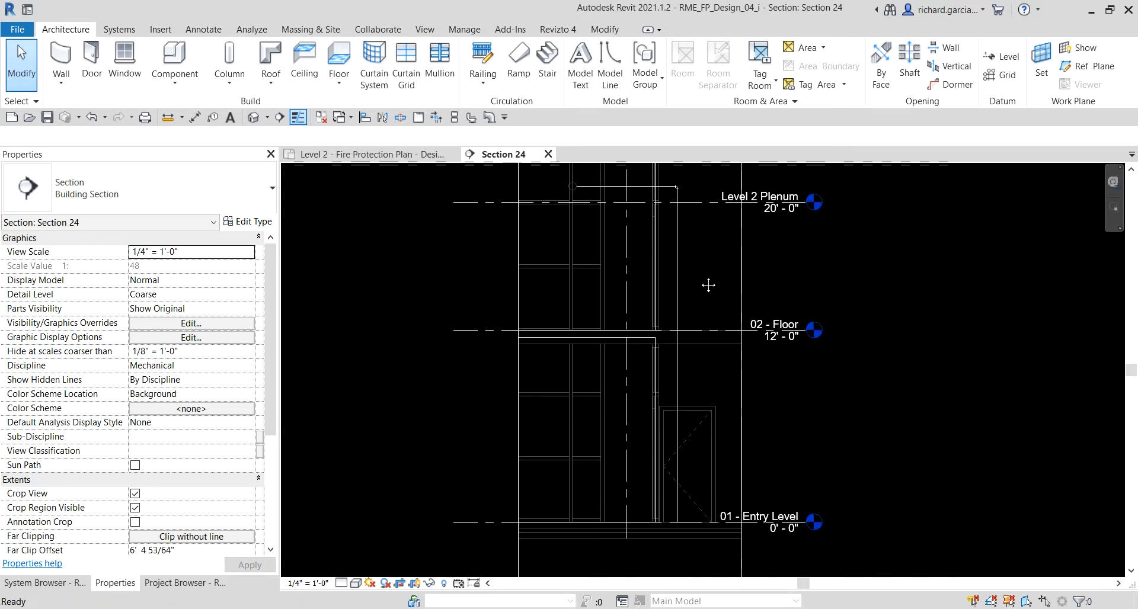
{"action": "left_click", "coordinate": [341, 584]}
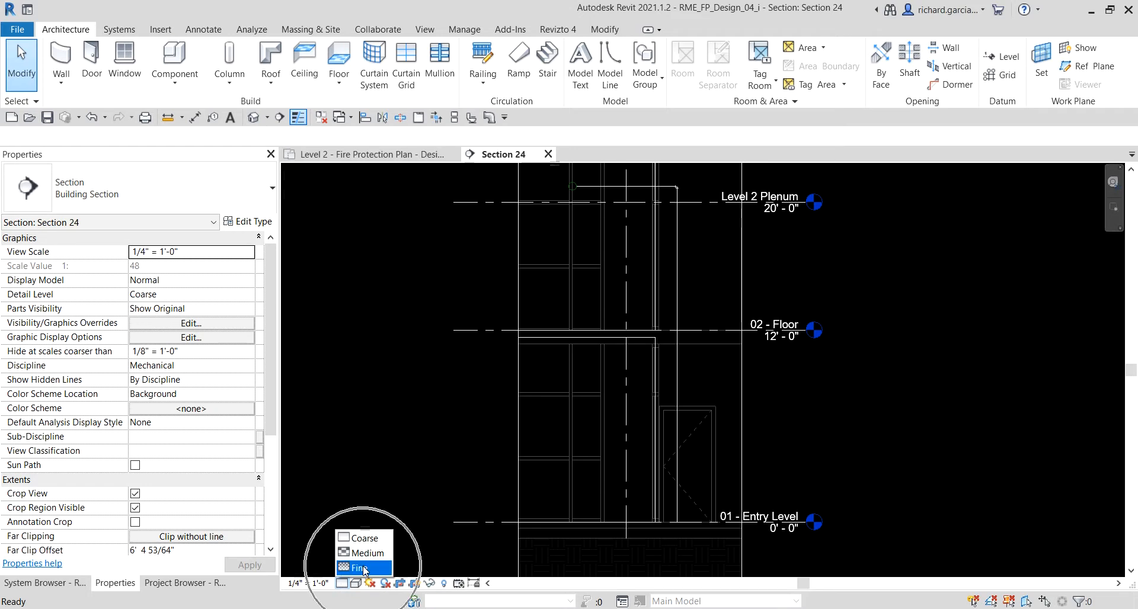
{"action": "left_click", "coordinate": [361, 568]}
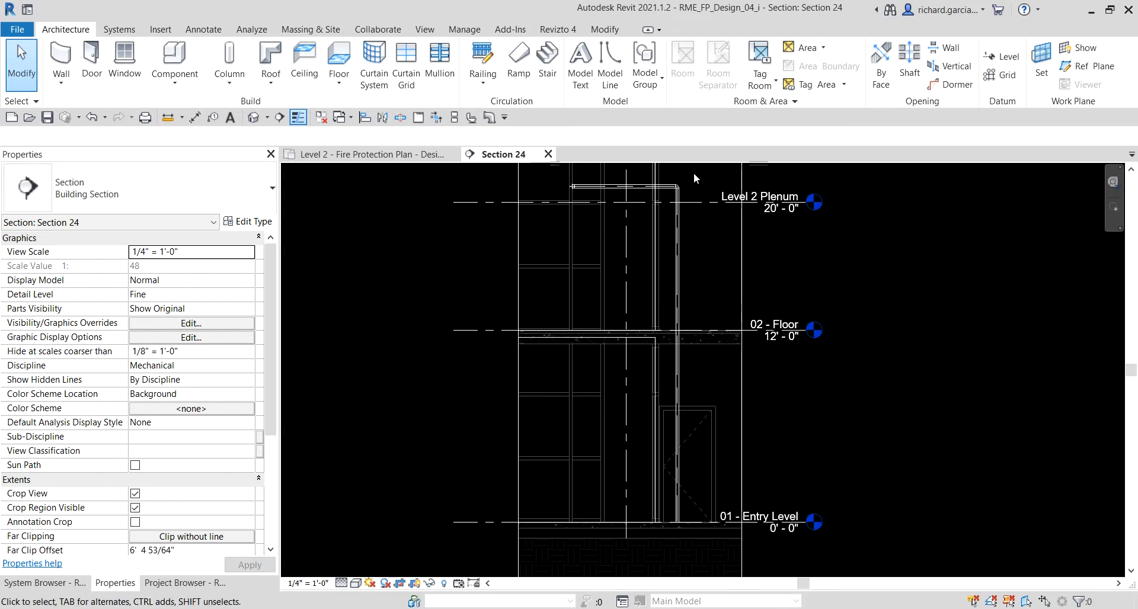
Step: Set the section view's visual style to Shaded
{"action": "scroll", "coordinate": [682, 181], "scroll_direction": "up", "scroll_amount": 5}
{"action": "scroll", "coordinate": [662, 193], "scroll_direction": "up", "scroll_amount": 3}
{"action": "scroll", "coordinate": [645, 371], "scroll_direction": "down", "scroll_amount": 3}
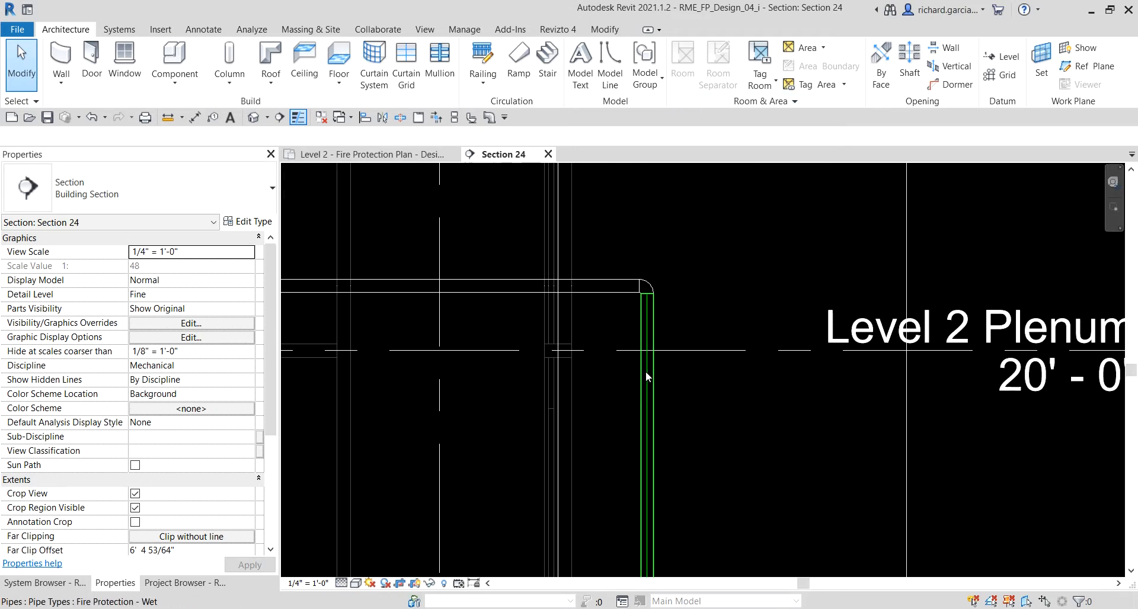
{"action": "left_click", "coordinate": [357, 583]}
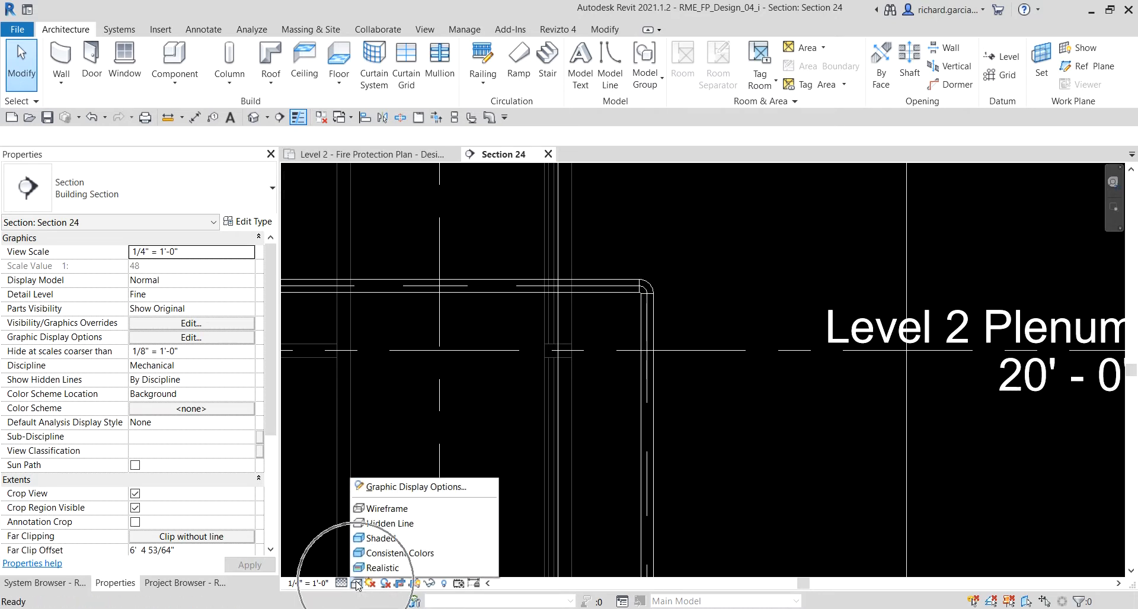
{"action": "left_click", "coordinate": [382, 538]}
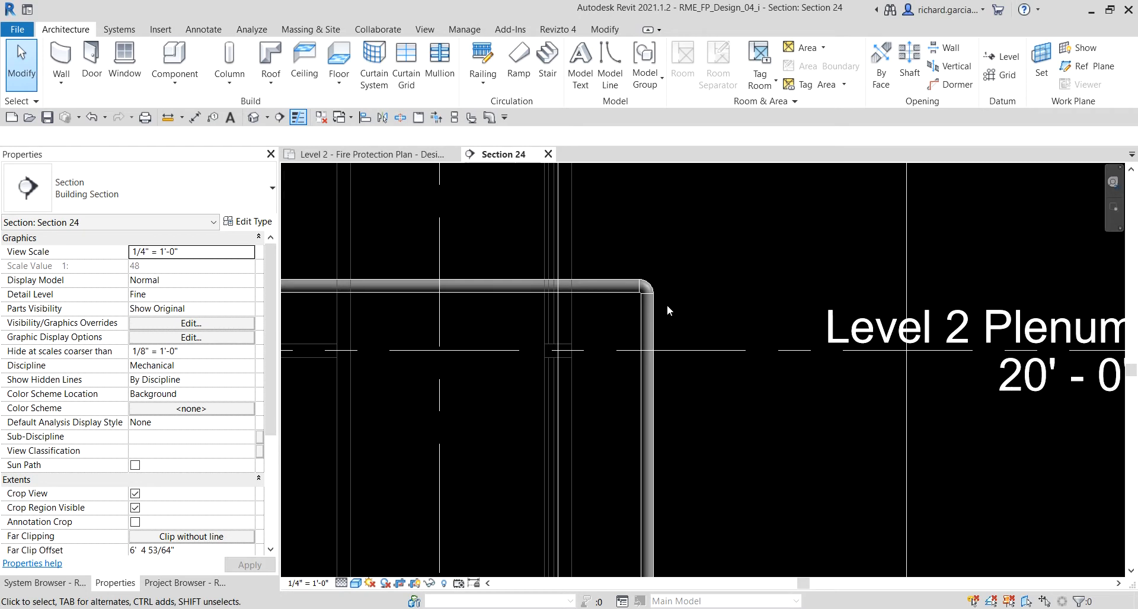
Step: Rename the section view as FP Section_Stair
{"action": "scroll", "coordinate": [654, 351], "scroll_direction": "down", "scroll_amount": 3}
{"action": "middle_click_drag", "start_coordinate": [653, 350], "coordinate": [633, 198]}
{"action": "scroll", "coordinate": [632, 299], "scroll_direction": "down", "scroll_amount": 2}
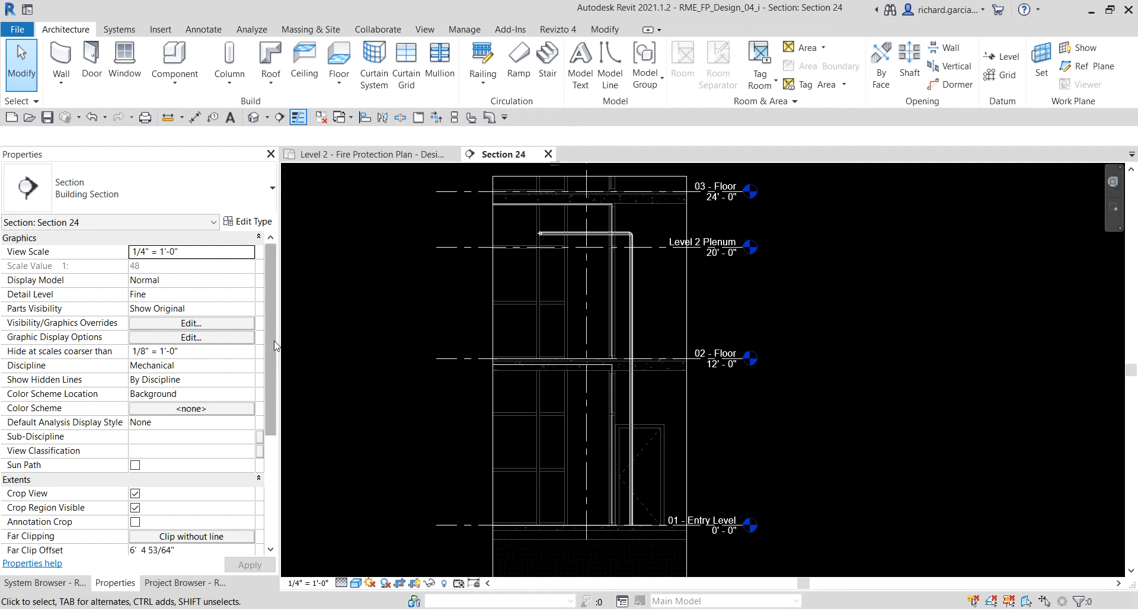
{"action": "scroll", "coordinate": [277, 409], "scroll_direction": "down", "scroll_amount": 4}
{"action": "scroll", "coordinate": [277, 415], "scroll_direction": "down", "scroll_amount": 3}
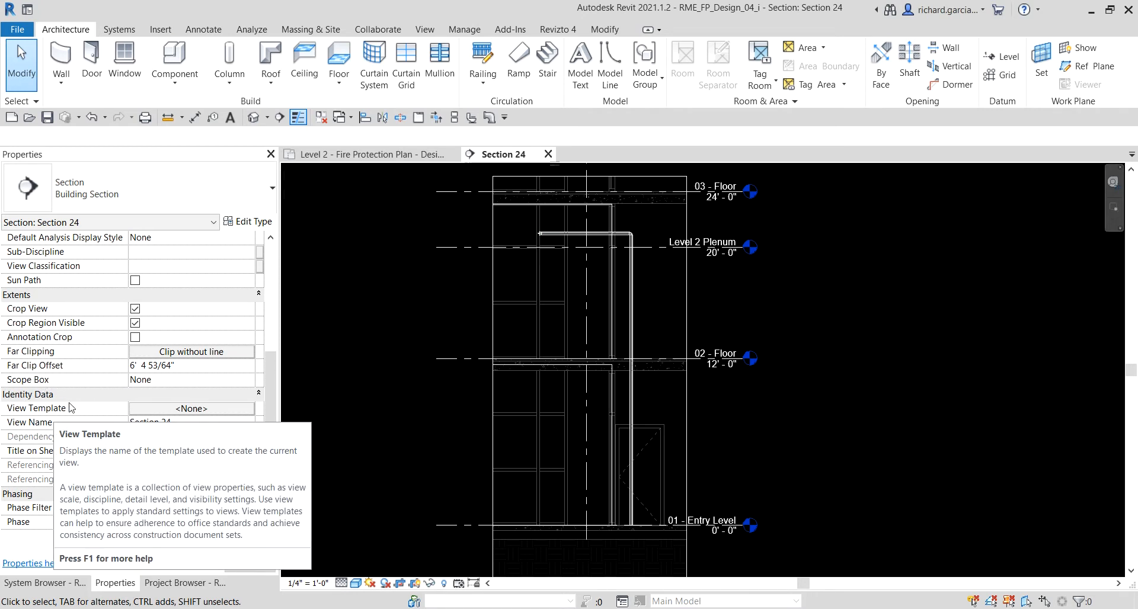
{"action": "scroll", "coordinate": [217, 285], "scroll_direction": "up", "scroll_amount": 8}
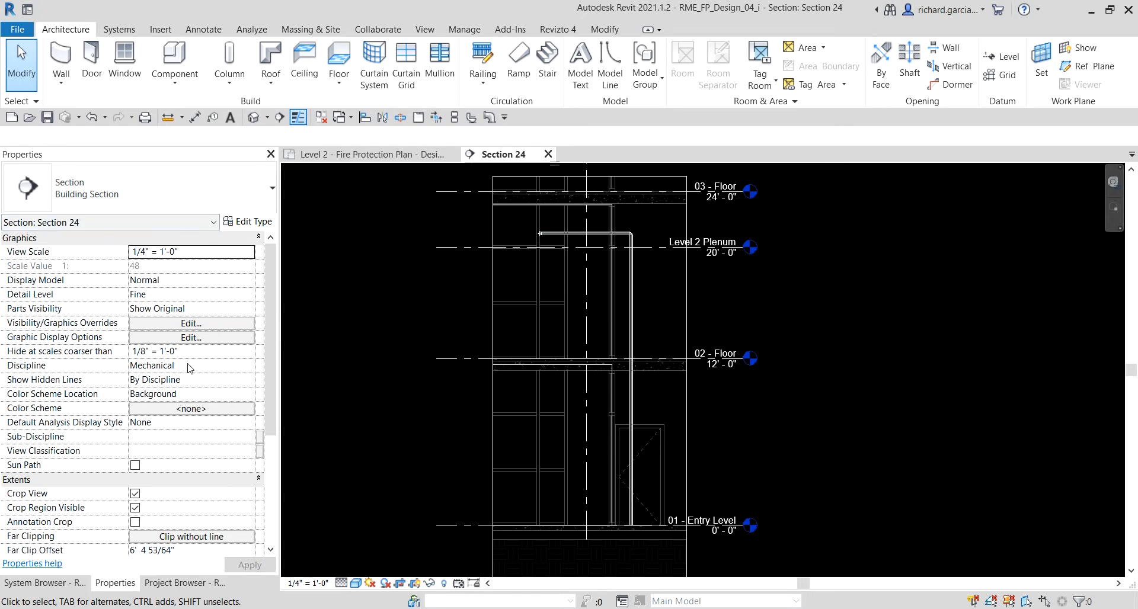
{"action": "scroll", "coordinate": [189, 369], "scroll_direction": "down", "scroll_amount": 3}
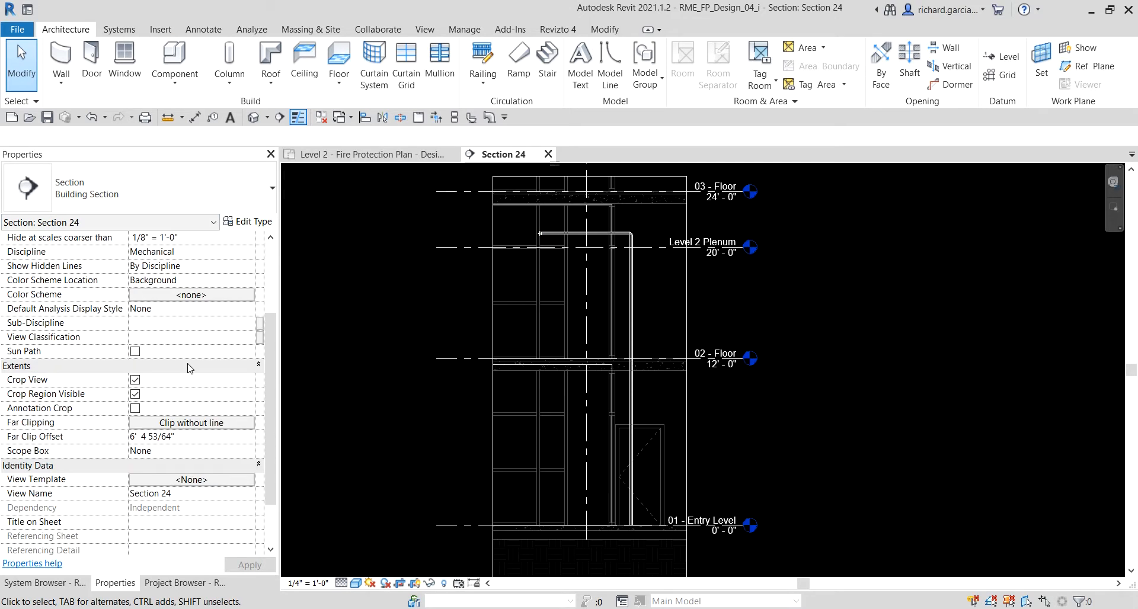
{"action": "left_click", "coordinate": [200, 495]}
{"action": "key", "text": "BackSpace"}
{"action": "type", "text": "FP "}
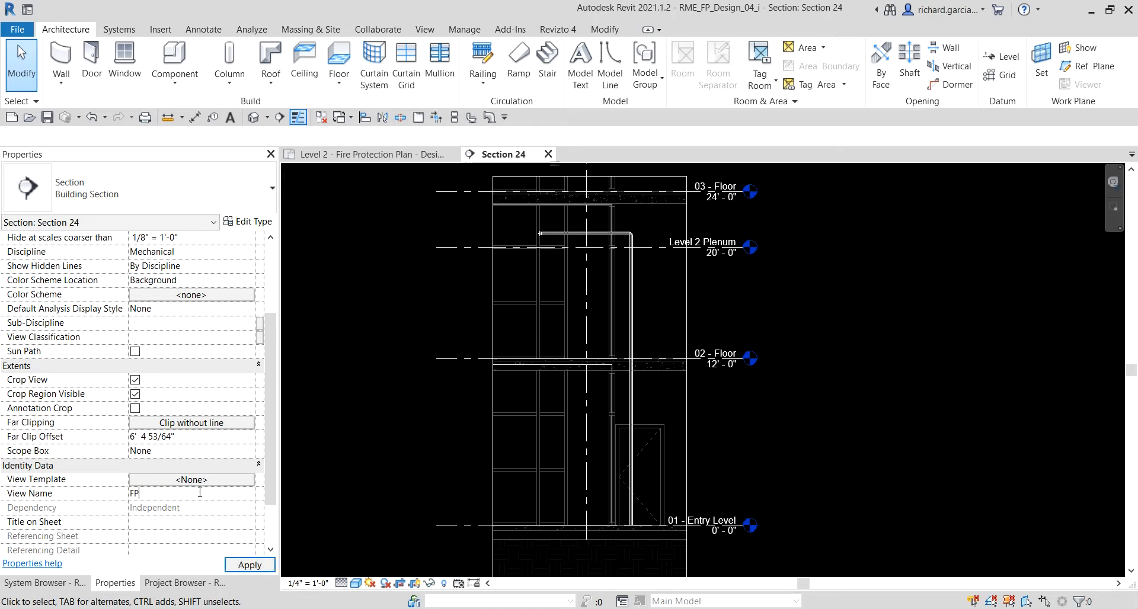
{"action": "type", "text": "dESIGN"}
{"action": "key", "text": "BackSpace"}
{"action": "key", "text": "BackSpace"}
{"action": "key", "text": "BackSpace"}
{"action": "key", "text": "Caps_Lock"}
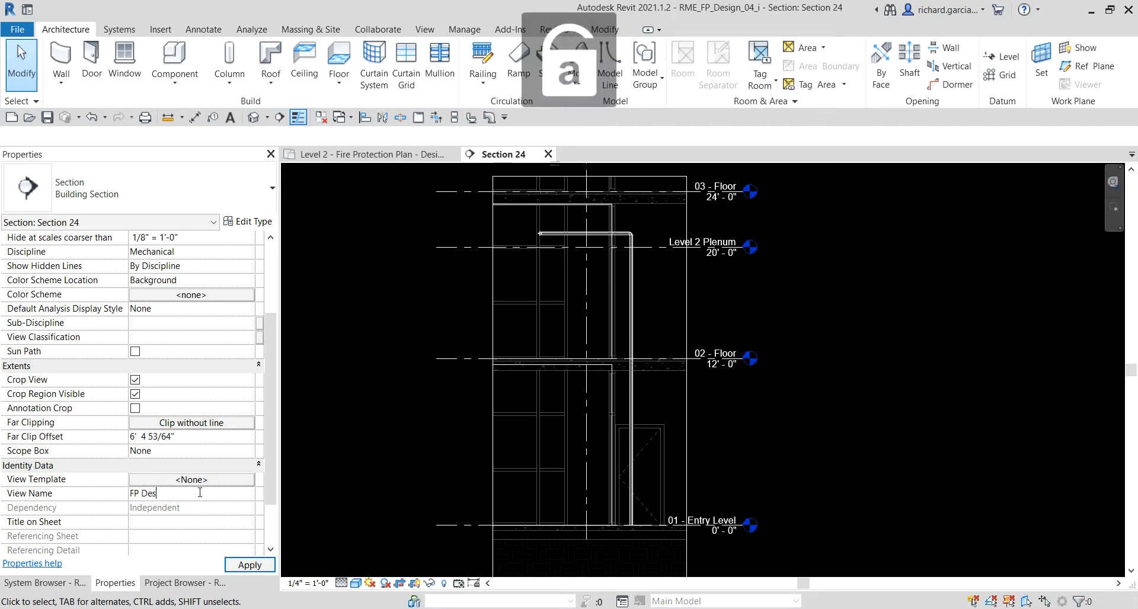
{"action": "type", "text": "ign"}
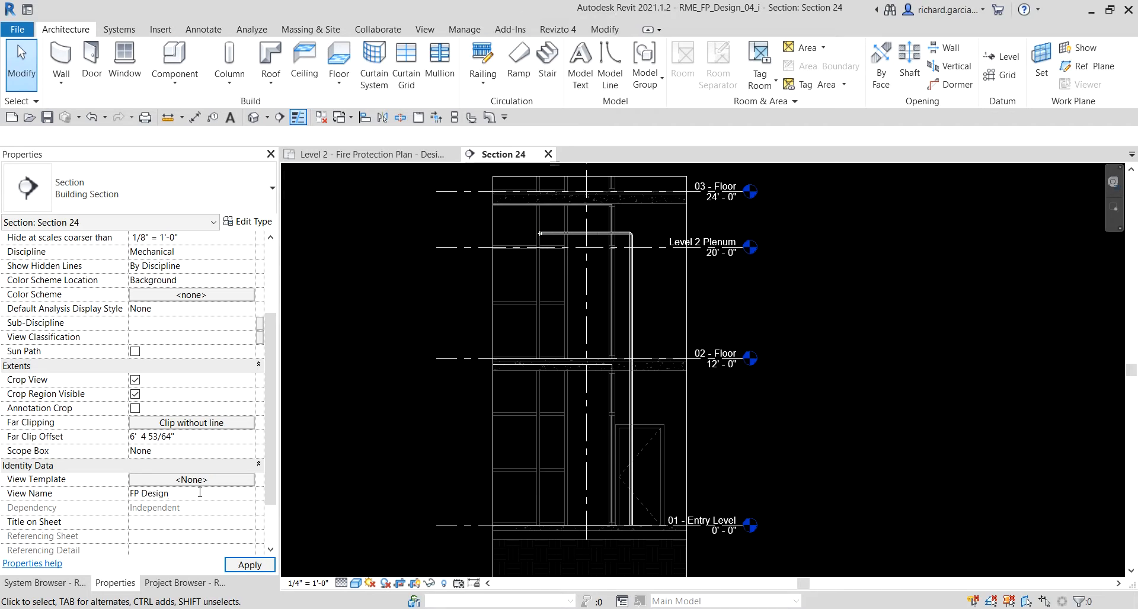
{"action": "key", "text": "BackSpace"}
{"action": "key", "text": "BackSpace"}
{"action": "key", "text": "BackSpace"}
{"action": "key", "text": "BackSpace"}
{"action": "key", "text": "BackSpace"}
{"action": "type", "text": "Section"}
{"action": "key", "text": "Return"}
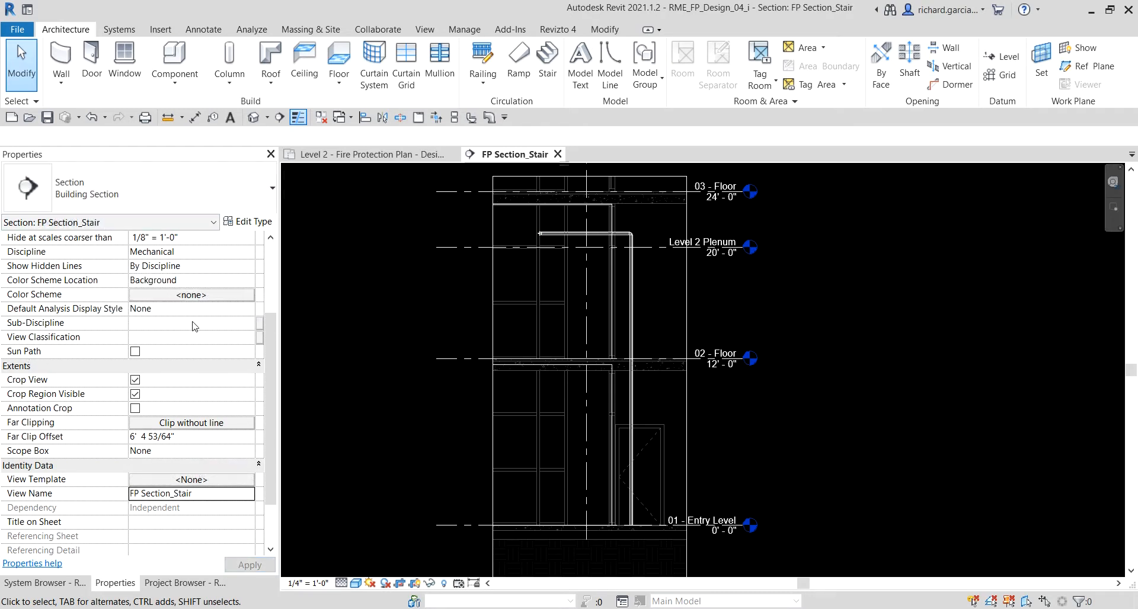
Step: Set the section view's Sub-Discipline to FP - Design and its View Classification to Design
{"action": "left_click", "coordinate": [249, 323]}
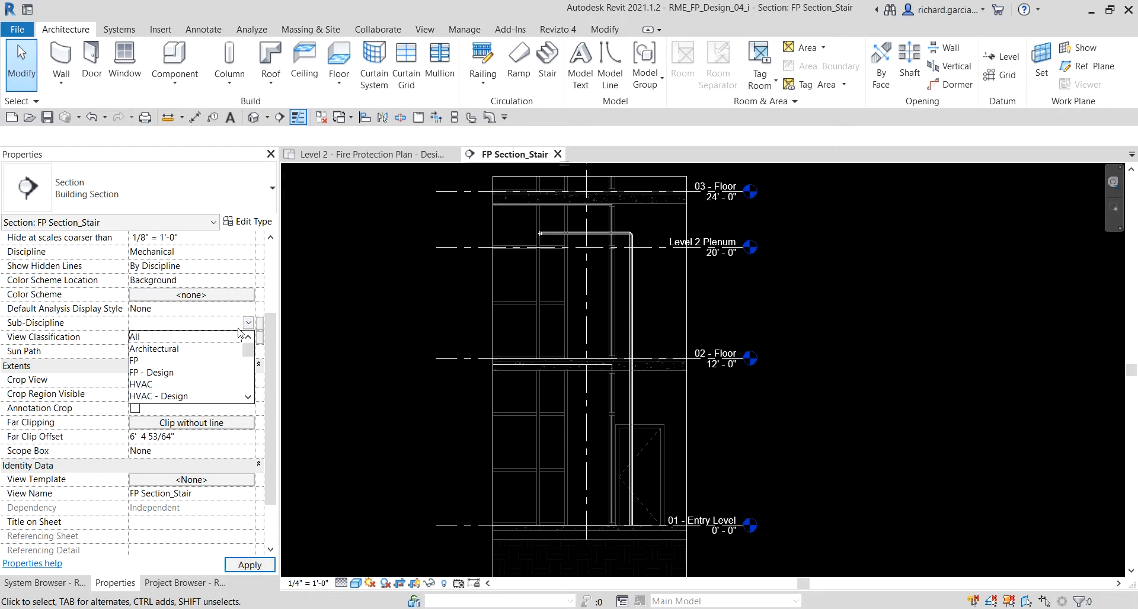
{"action": "left_click", "coordinate": [162, 374]}
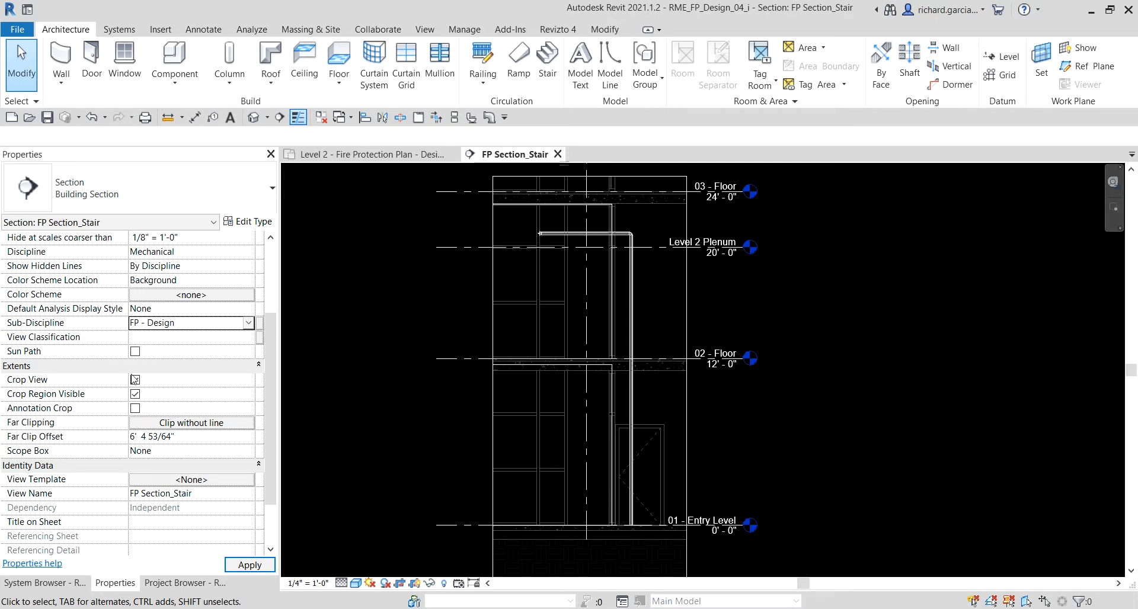
{"action": "left_click", "coordinate": [171, 338]}
{"action": "left_click", "coordinate": [248, 337]}
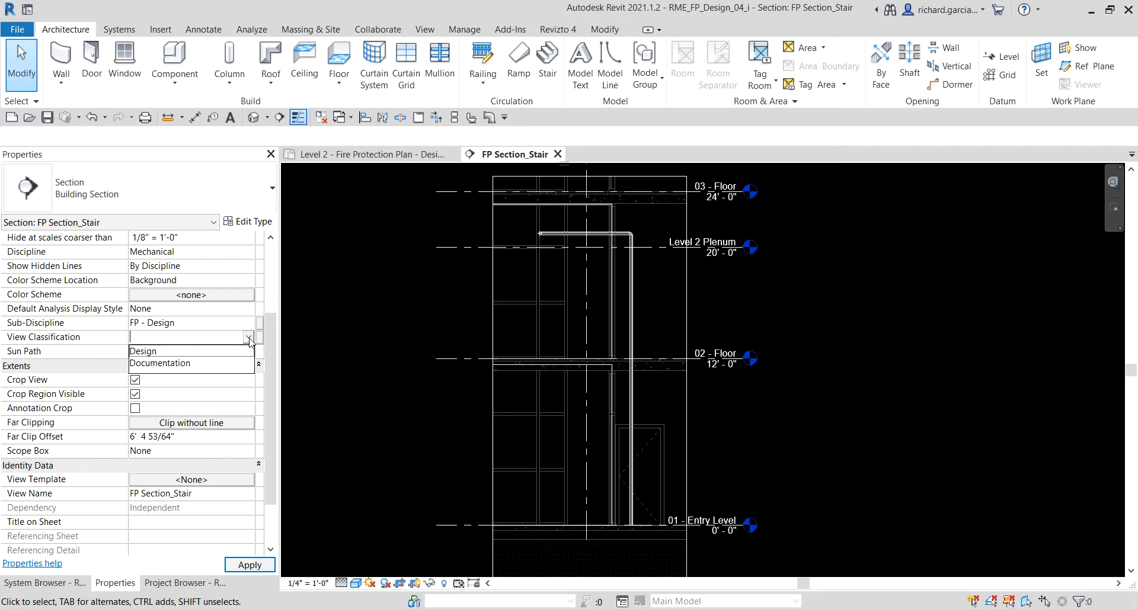
{"action": "left_click", "coordinate": [143, 352]}
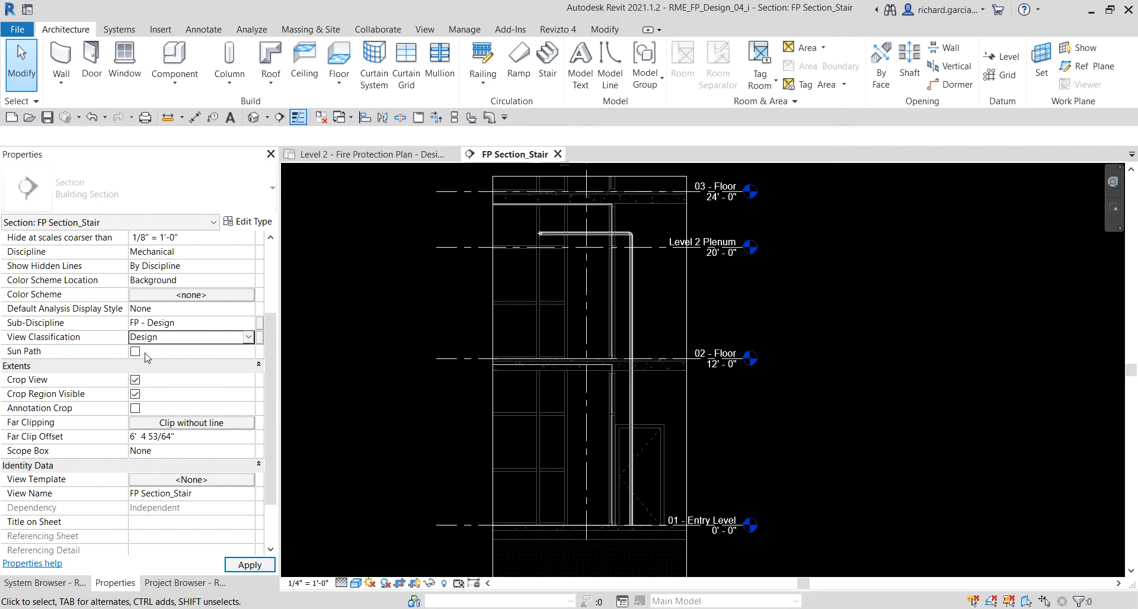
Step: Apply the pending section view properties and assign the MEP Section view template to FP Section_Stair
{"action": "left_click", "coordinate": [240, 568]}
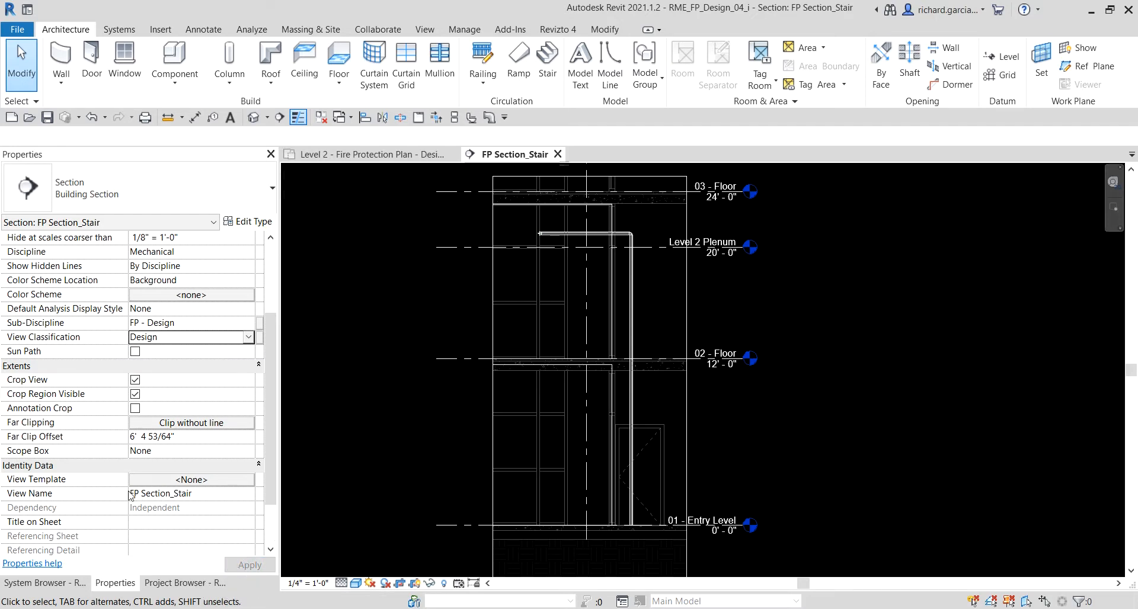
{"action": "left_click", "coordinate": [169, 482]}
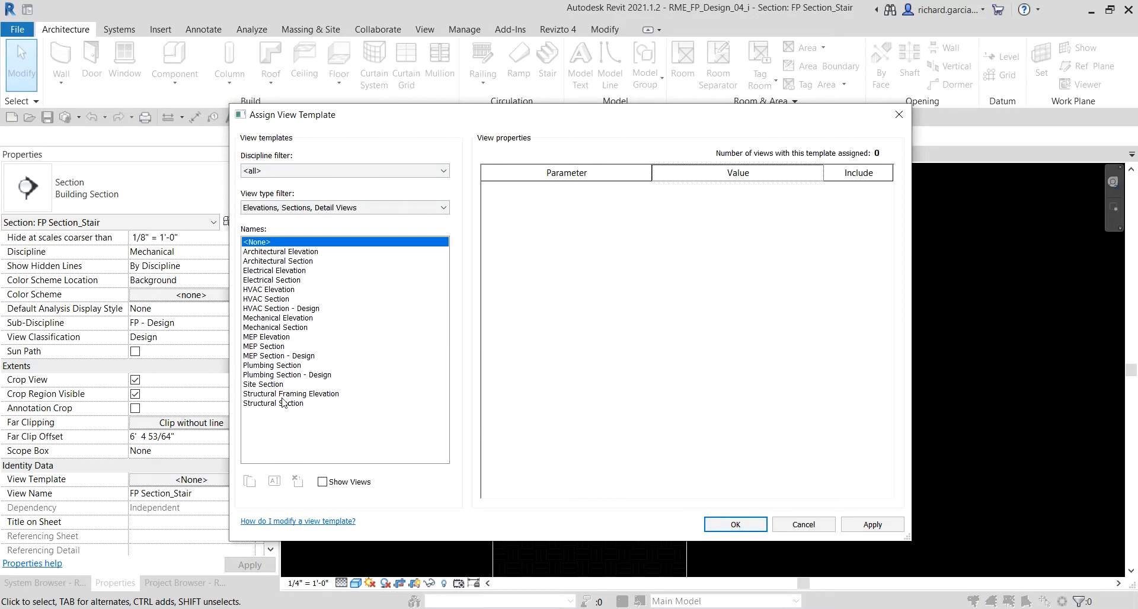
{"action": "left_click", "coordinate": [281, 347]}
{"action": "left_click", "coordinate": [281, 347]}
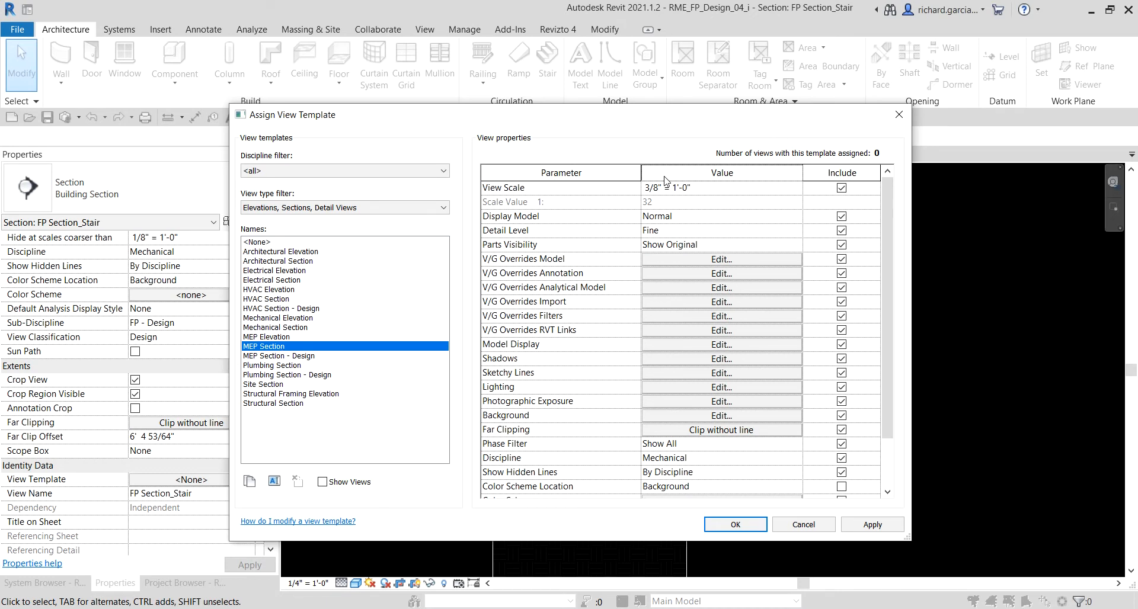
{"action": "left_click", "coordinate": [682, 187]}
{"action": "scroll", "coordinate": [629, 367], "scroll_direction": "down", "scroll_amount": 2}
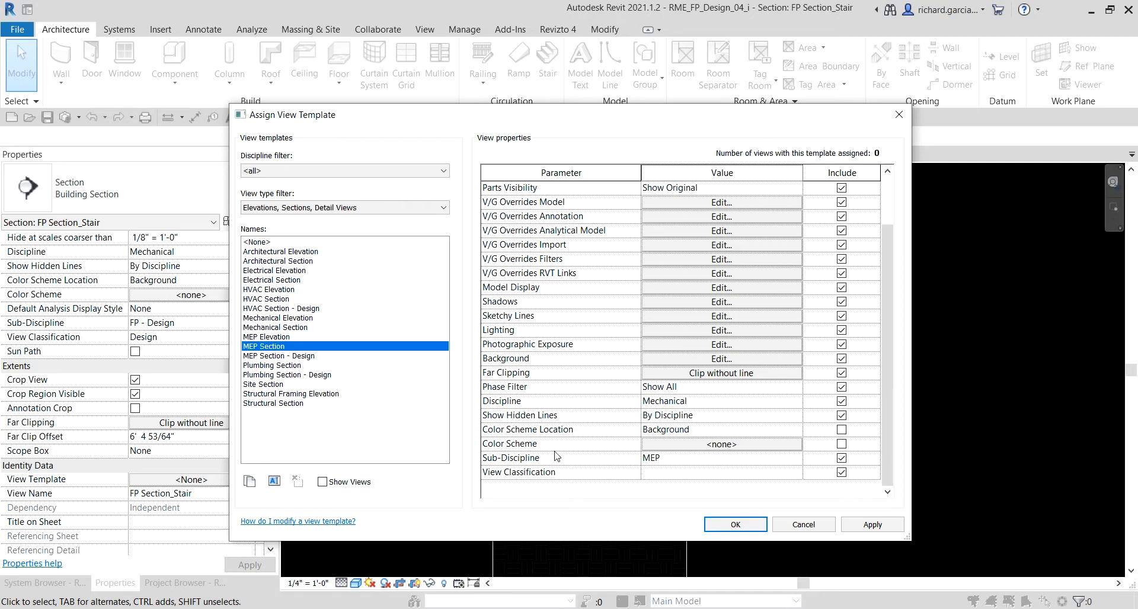
{"action": "left_click", "coordinate": [739, 524]}
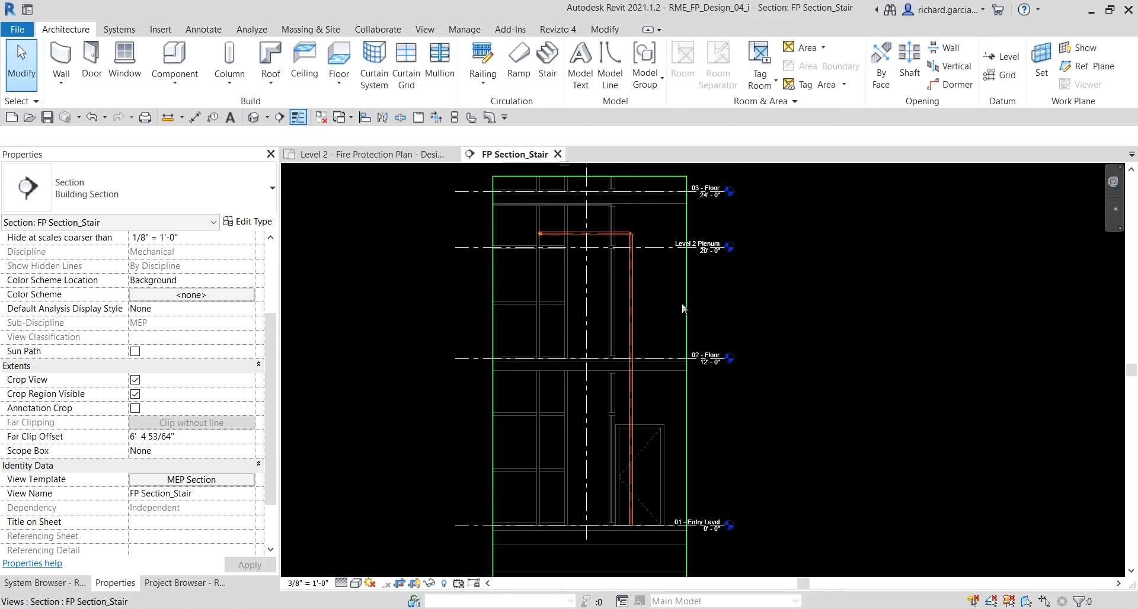
{"action": "left_click", "coordinate": [303, 589]}
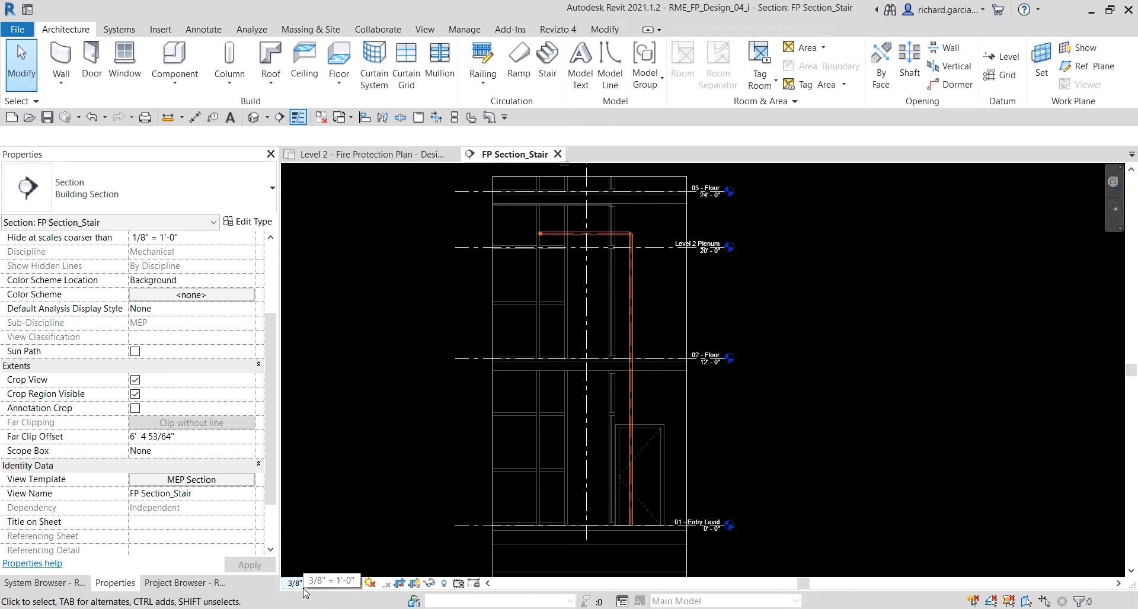
{"action": "left_click", "coordinate": [304, 589]}
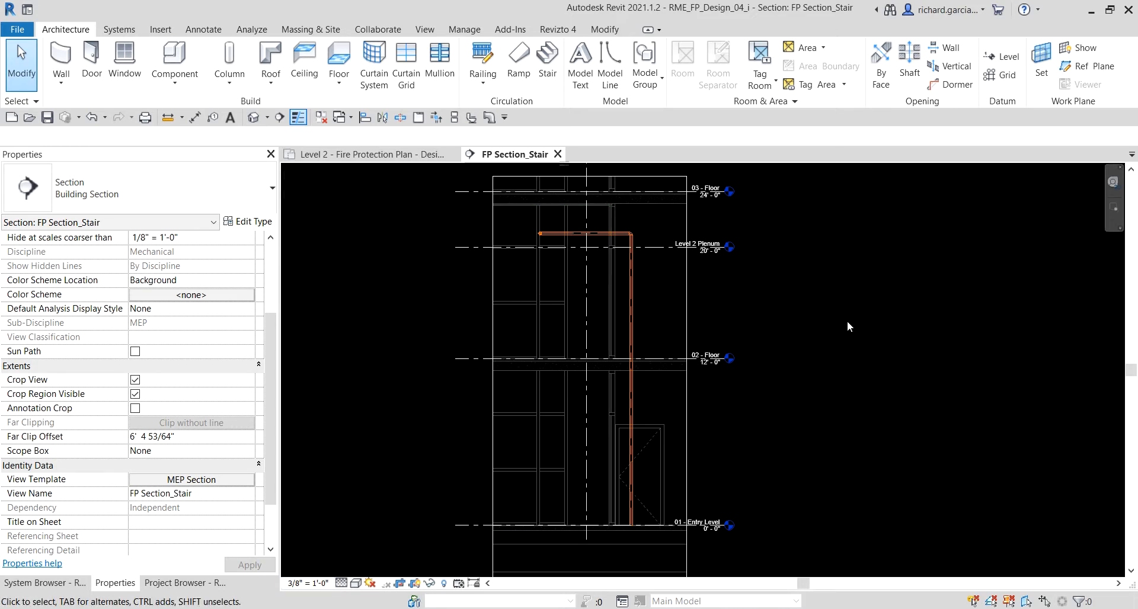
Step: Convert the pipe elbow at the top of the stair riser into a tee with an open end facing up
{"action": "scroll", "coordinate": [847, 321], "scroll_direction": "down", "scroll_amount": 2}
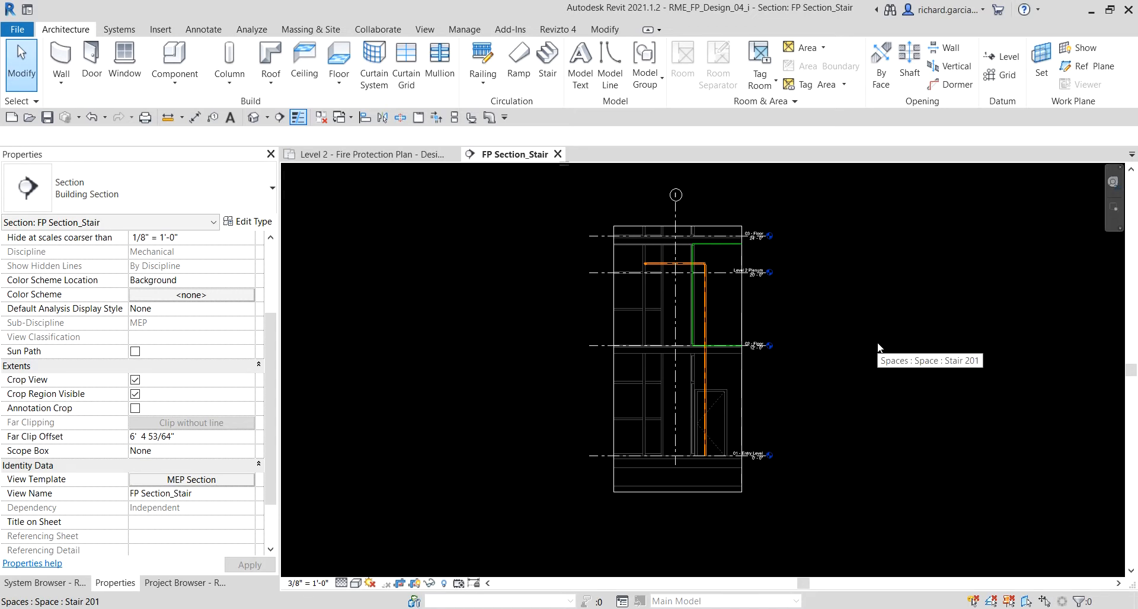
{"action": "scroll", "coordinate": [698, 265], "scroll_direction": "up", "scroll_amount": 5}
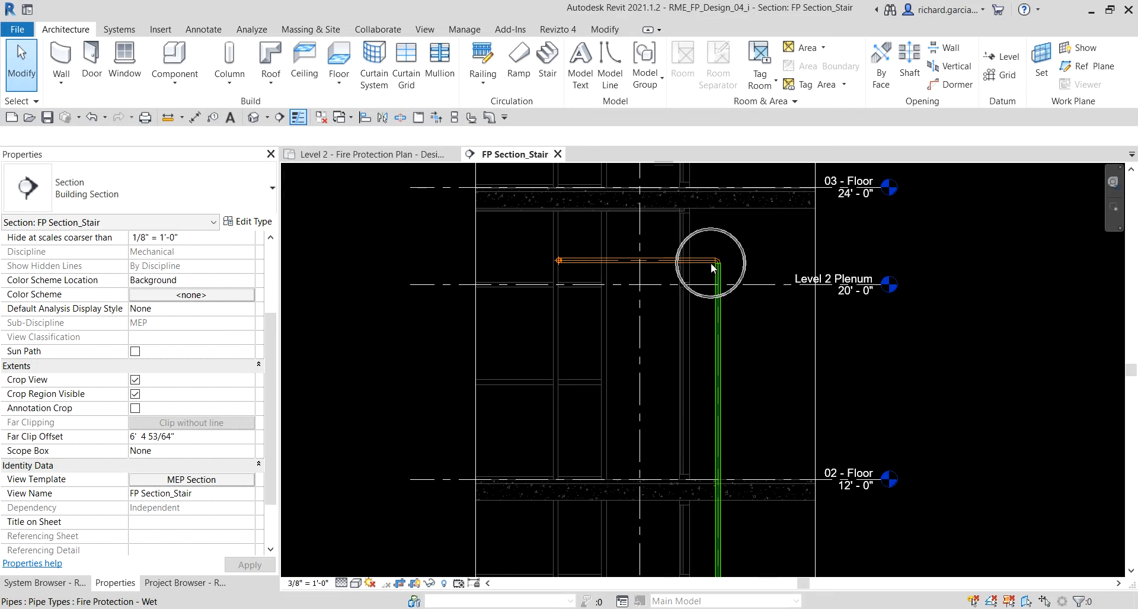
{"action": "scroll", "coordinate": [711, 268], "scroll_direction": "up", "scroll_amount": 2}
{"action": "scroll", "coordinate": [717, 264], "scroll_direction": "up", "scroll_amount": 2}
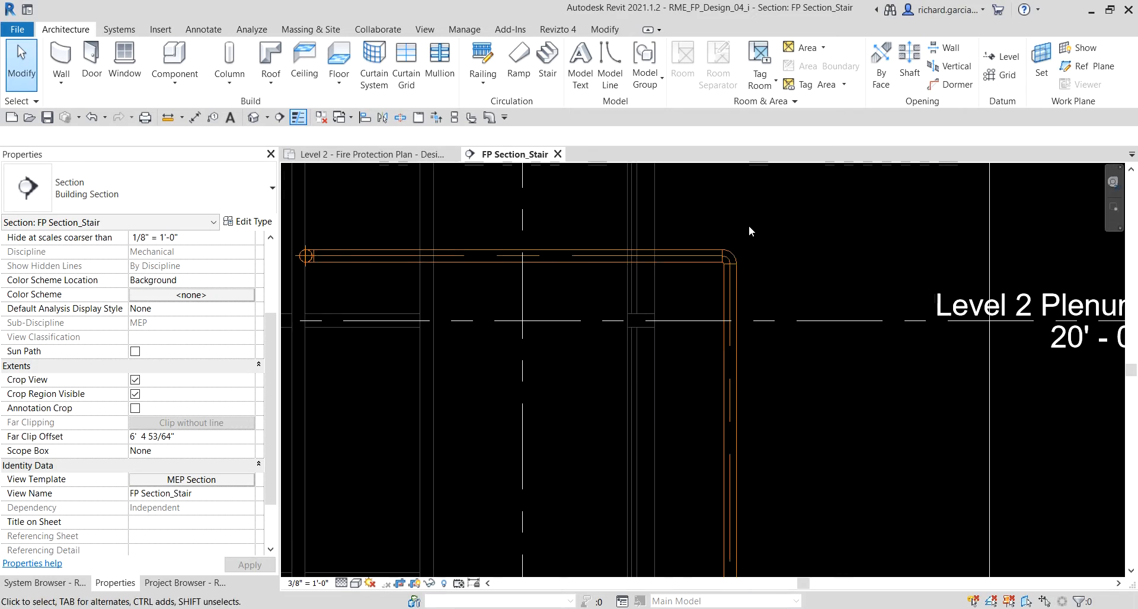
{"action": "left_click", "coordinate": [733, 254]}
{"action": "scroll", "coordinate": [753, 240], "scroll_direction": "up", "scroll_amount": 5}
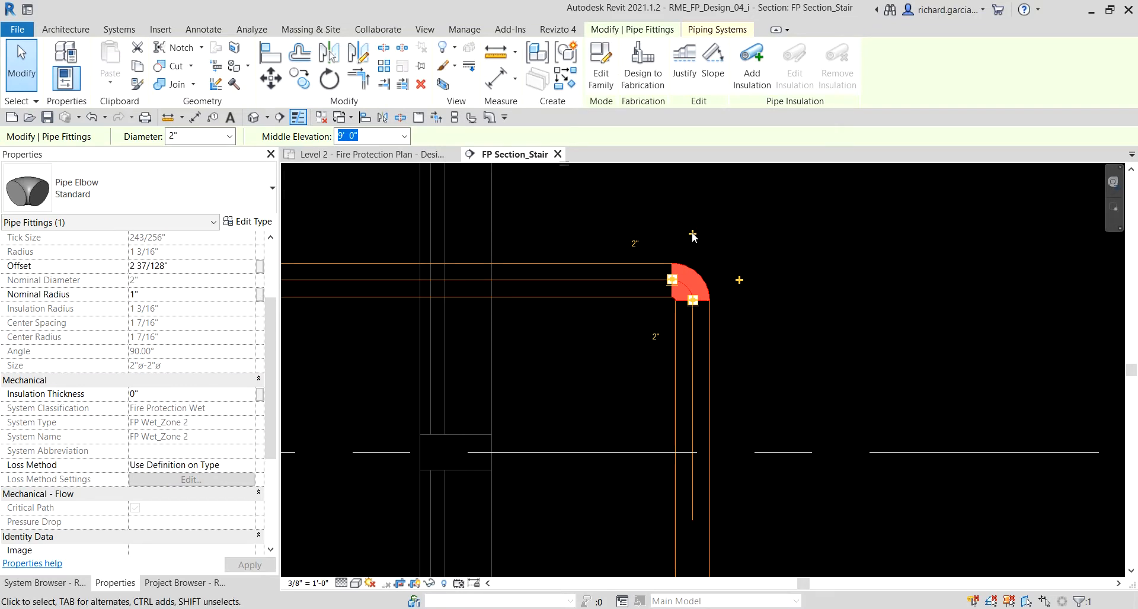
{"action": "key", "text": "ctrl"}
{"action": "key", "text": "ctrl"}
{"action": "key", "text": "ctrl"}
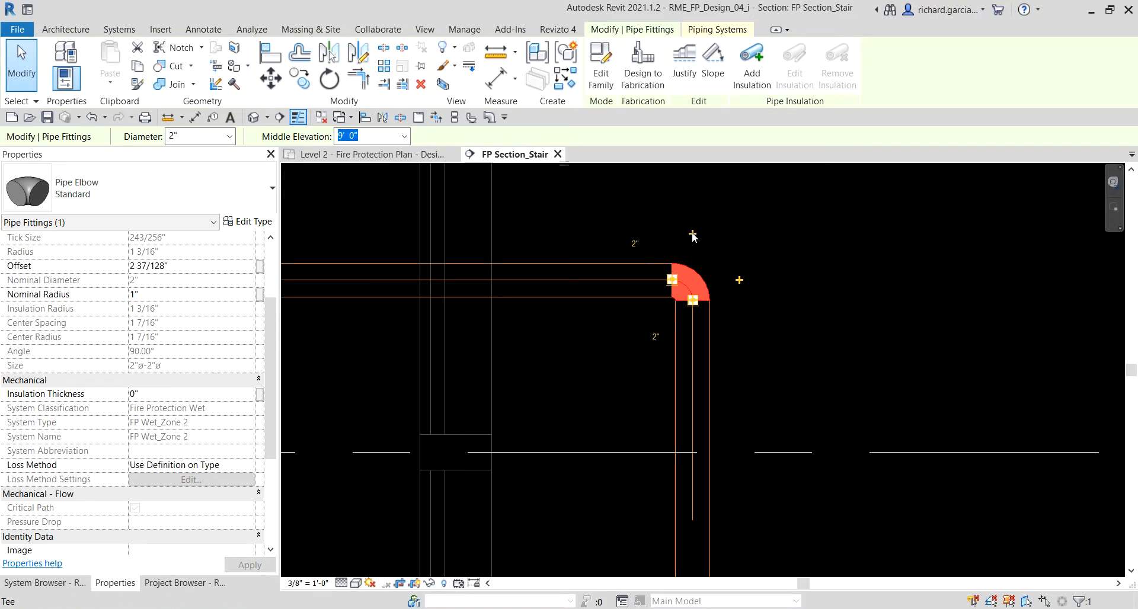
{"action": "key", "text": "ctrl"}
{"action": "left_click", "coordinate": [692, 234]}
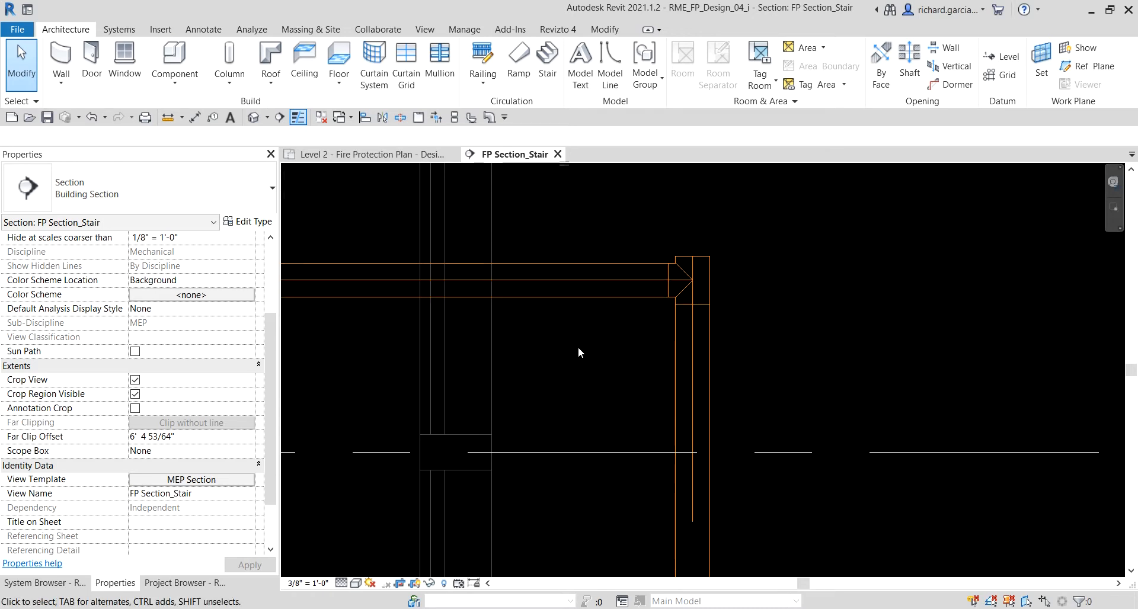
Step: Extend the top edge of the section's crop region upward to just above the roof level
{"action": "scroll", "coordinate": [770, 308], "scroll_direction": "down", "scroll_amount": 6}
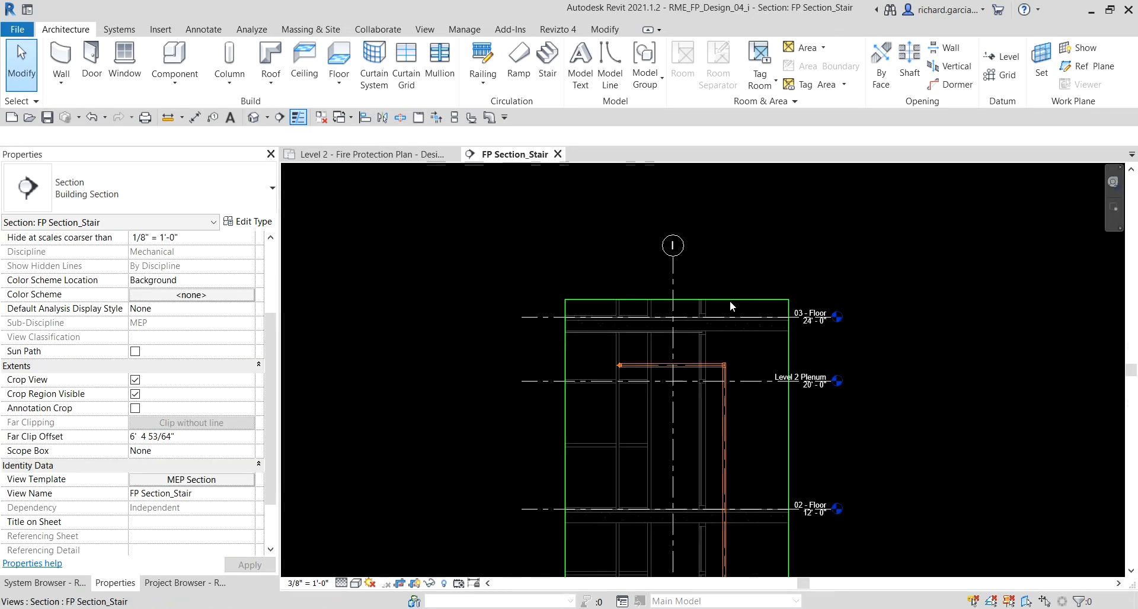
{"action": "left_click", "coordinate": [730, 300]}
{"action": "middle_click_drag", "start_coordinate": [695, 303], "coordinate": [591, 400]}
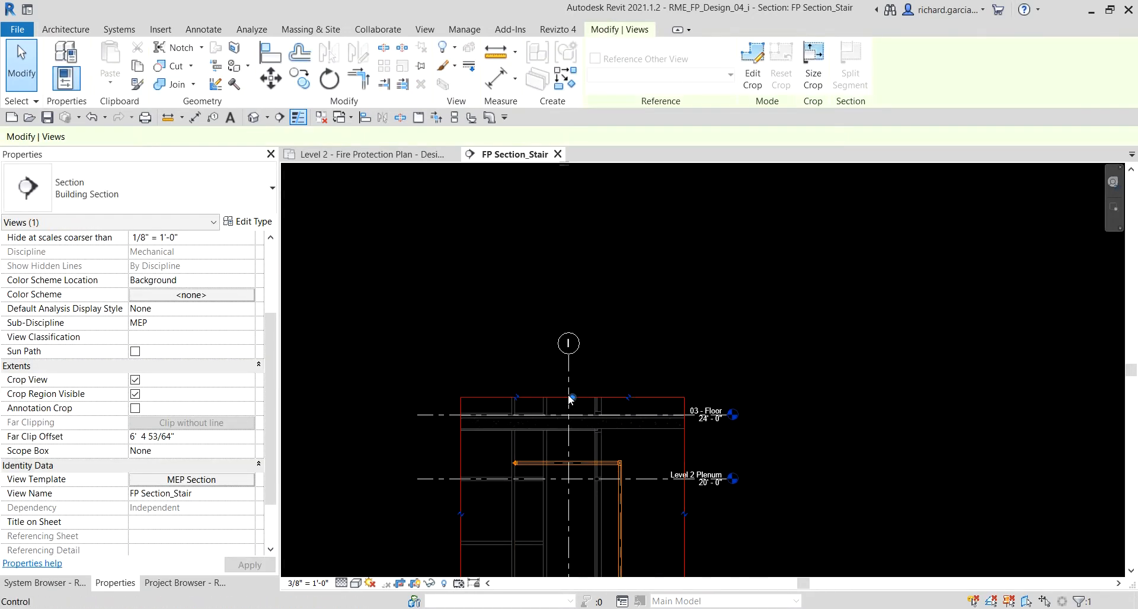
{"action": "left_click_drag", "start_coordinate": [568, 393], "coordinate": [569, 215]}
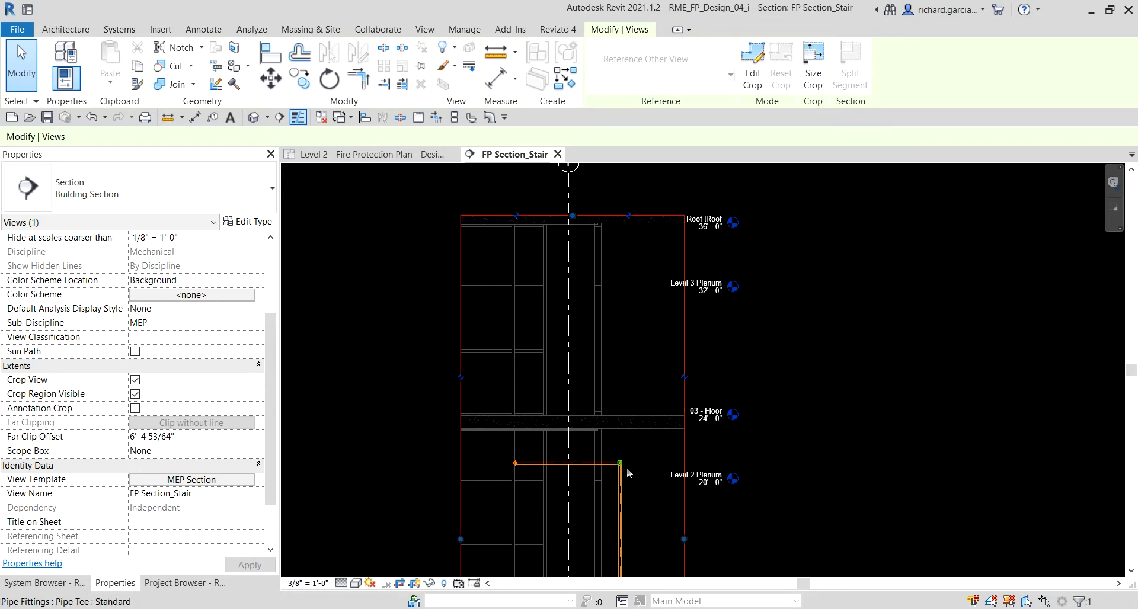
Step: Draw a 2" Fire Protection - Wet pipe 7' straight up from the open end of the riser tee
{"action": "scroll", "coordinate": [620, 465], "scroll_direction": "up", "scroll_amount": 5}
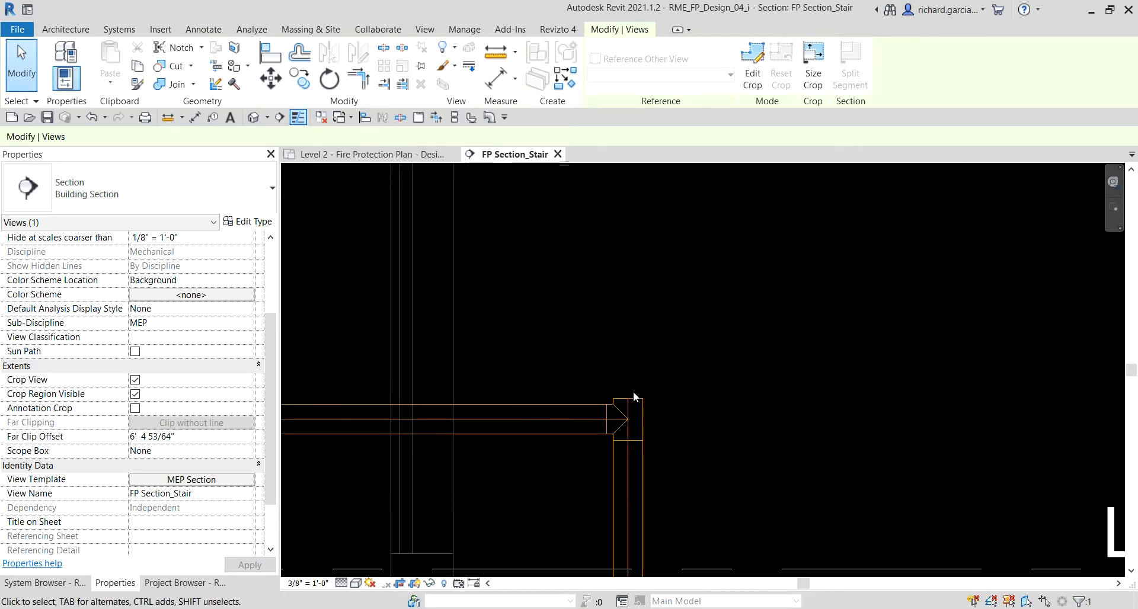
{"action": "left_click", "coordinate": [702, 396]}
{"action": "left_click", "coordinate": [626, 404]}
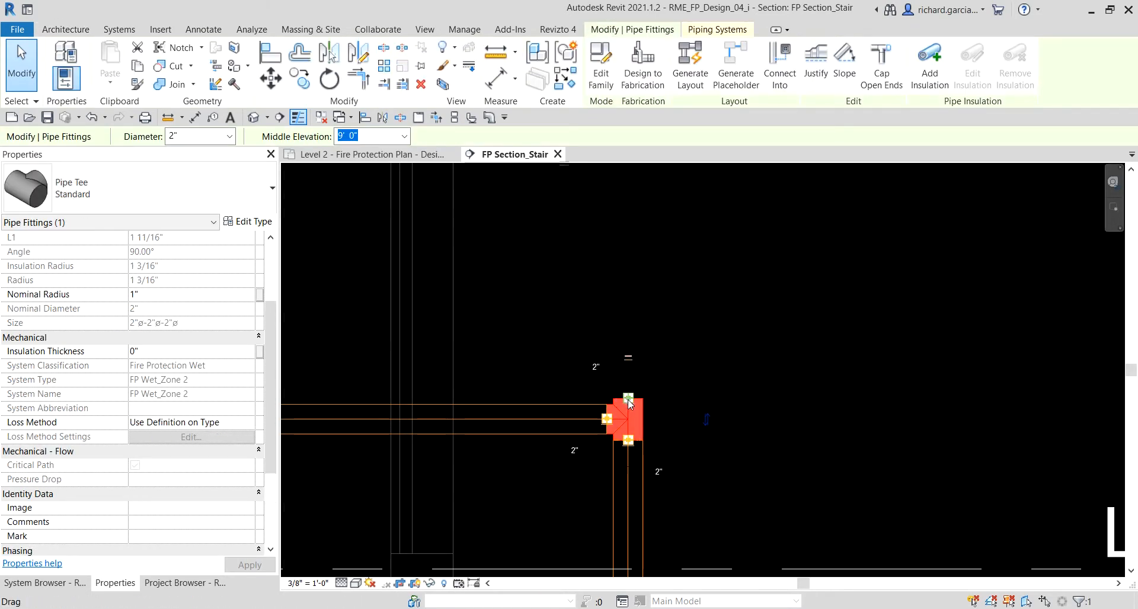
{"action": "right_click", "coordinate": [630, 404]}
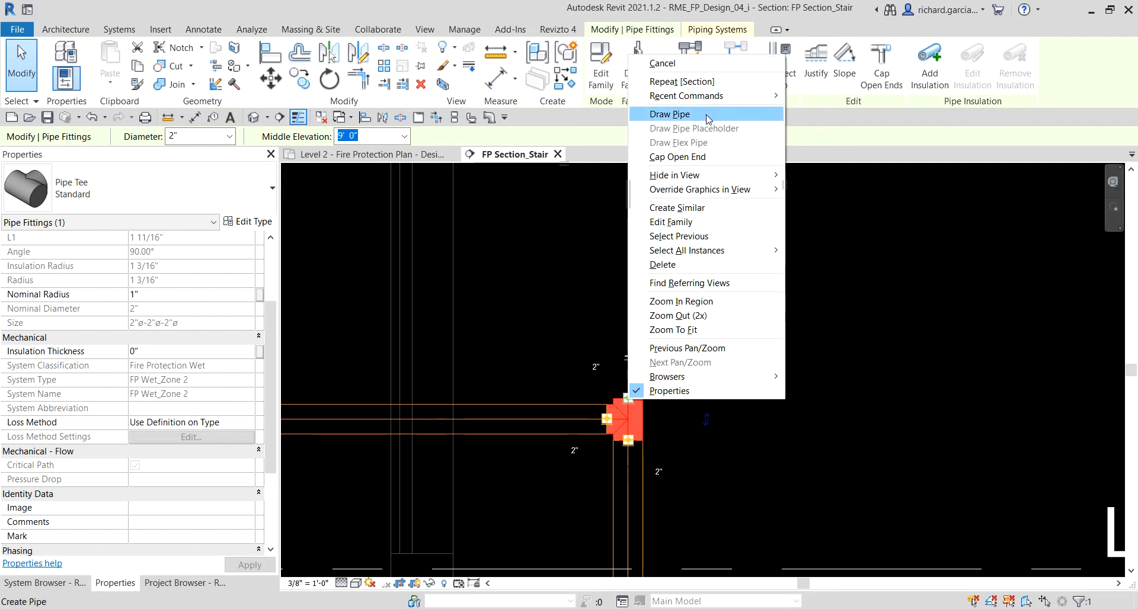
{"action": "left_click", "coordinate": [670, 113]}
{"action": "scroll", "coordinate": [633, 232], "scroll_direction": "up", "scroll_amount": 3}
{"action": "middle_click_drag", "start_coordinate": [633, 232], "coordinate": [633, 424]}
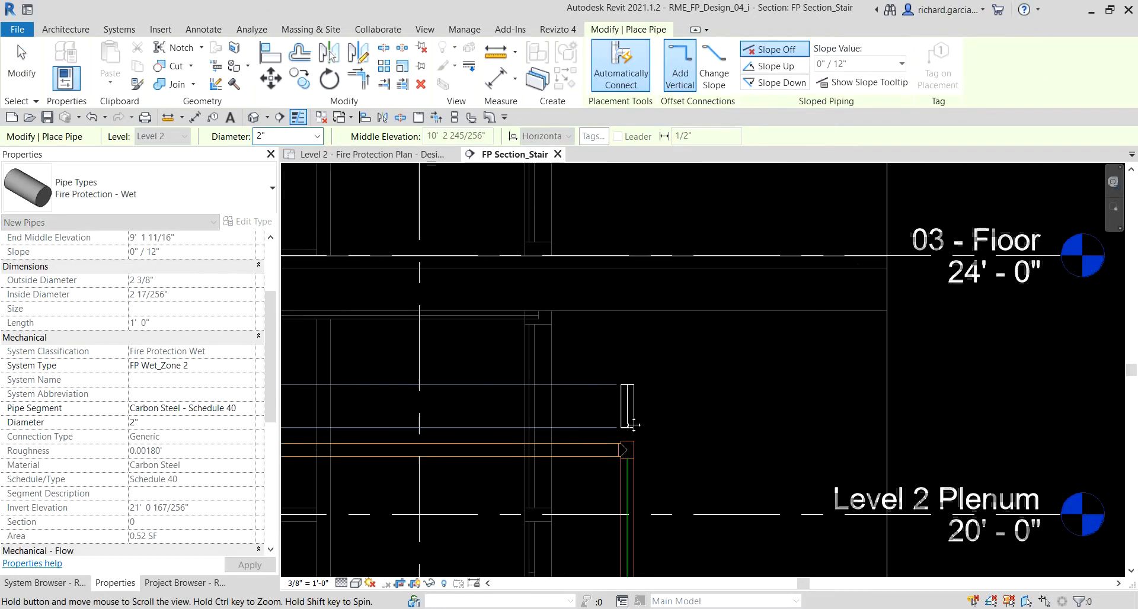
{"action": "scroll", "coordinate": [633, 424], "scroll_direction": "down", "scroll_amount": 1}
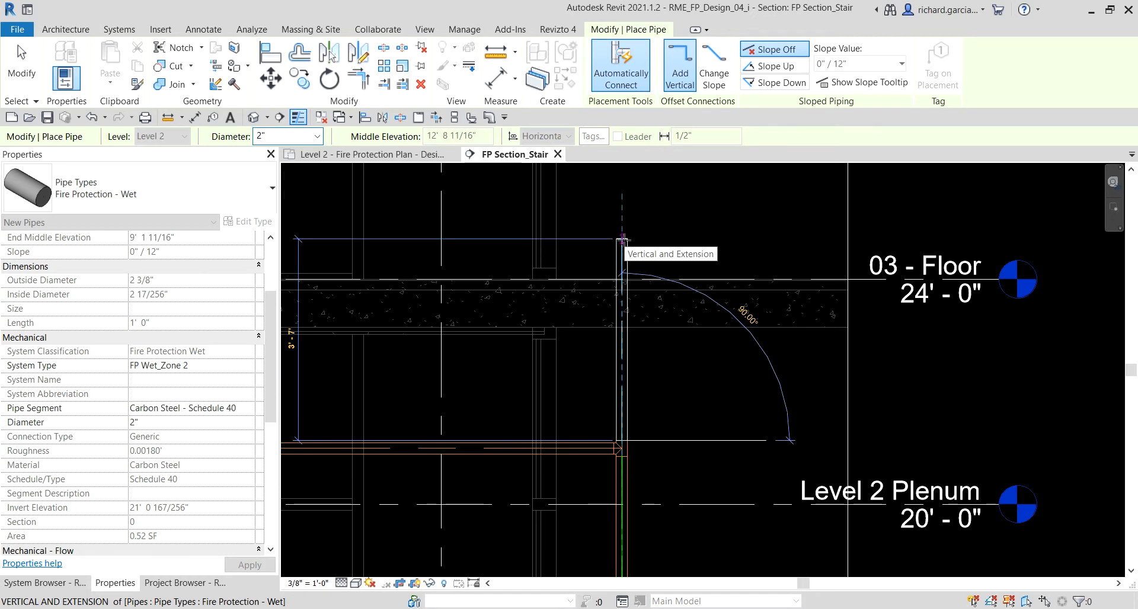
{"action": "scroll", "coordinate": [622, 239], "scroll_direction": "down", "scroll_amount": 1}
{"action": "middle_click_drag", "start_coordinate": [629, 235], "coordinate": [639, 244]}
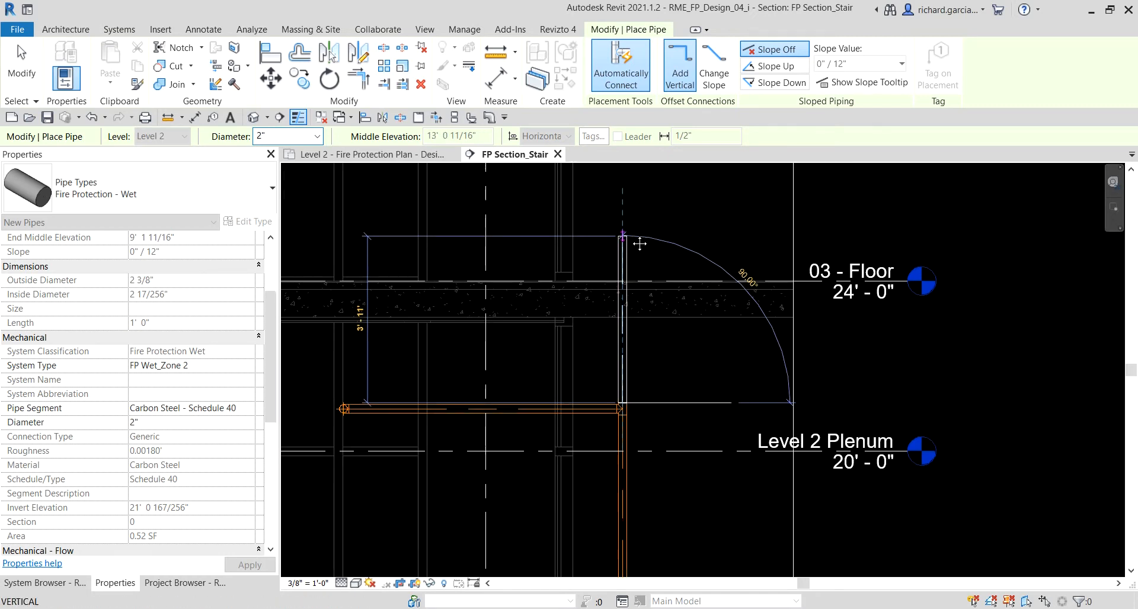
{"action": "type", "text": "7"}
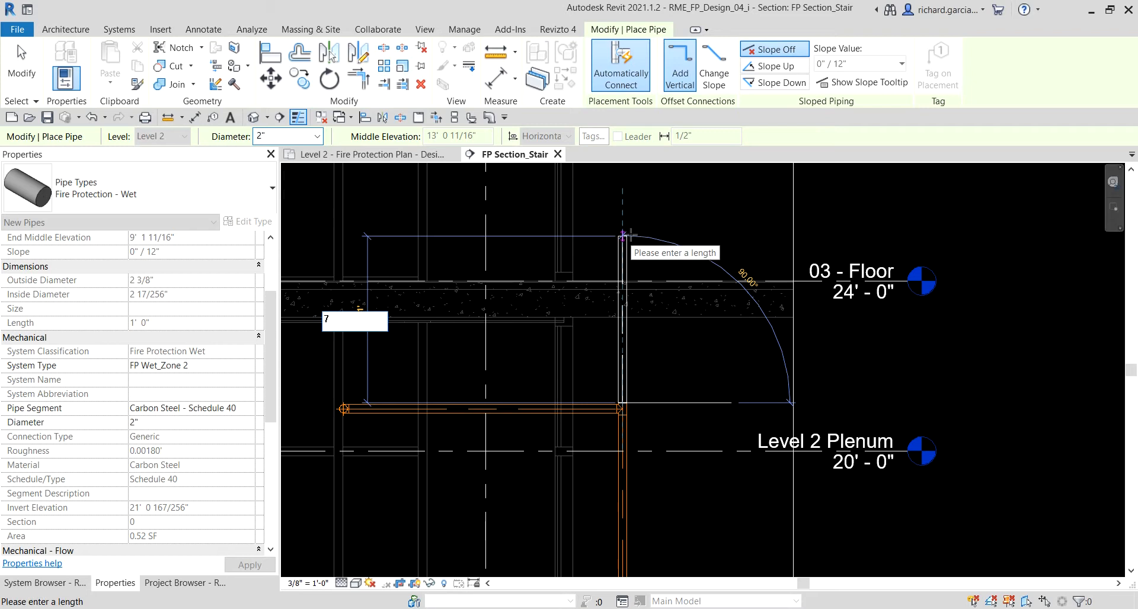
{"action": "key", "text": "Return"}
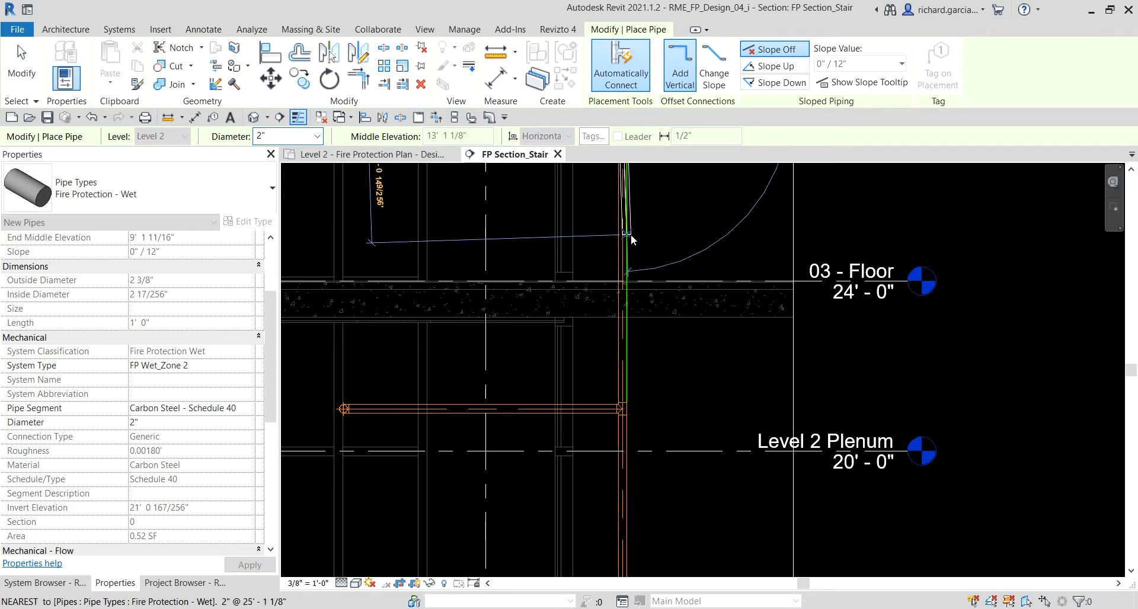
{"action": "key", "text": "Escape"}
{"action": "key", "text": "Escape"}
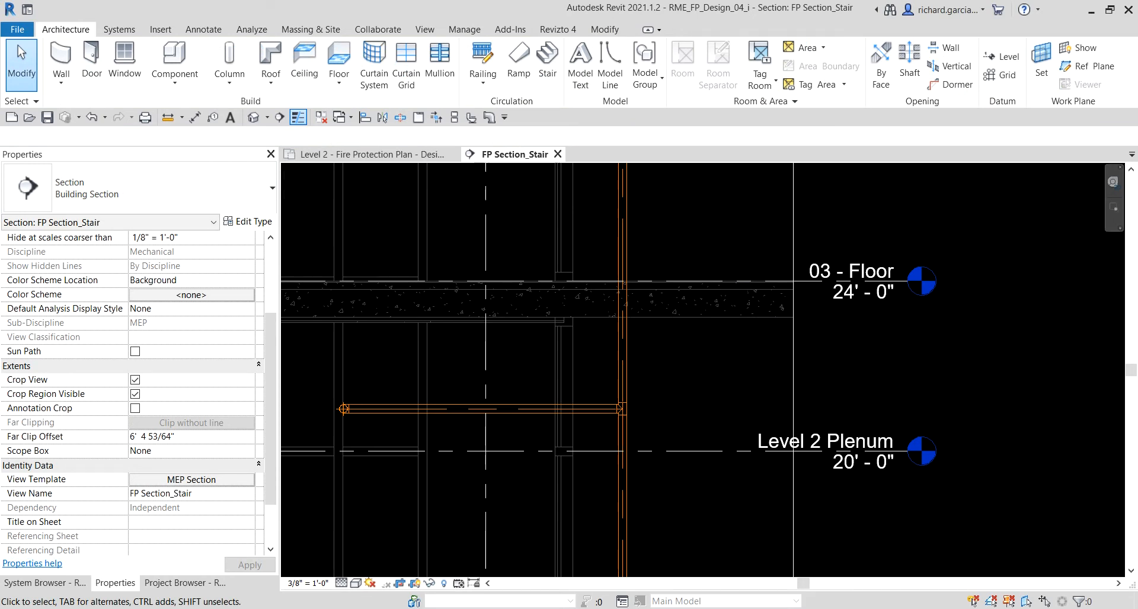
{"action": "scroll", "coordinate": [694, 342], "scroll_direction": "down", "scroll_amount": 5}
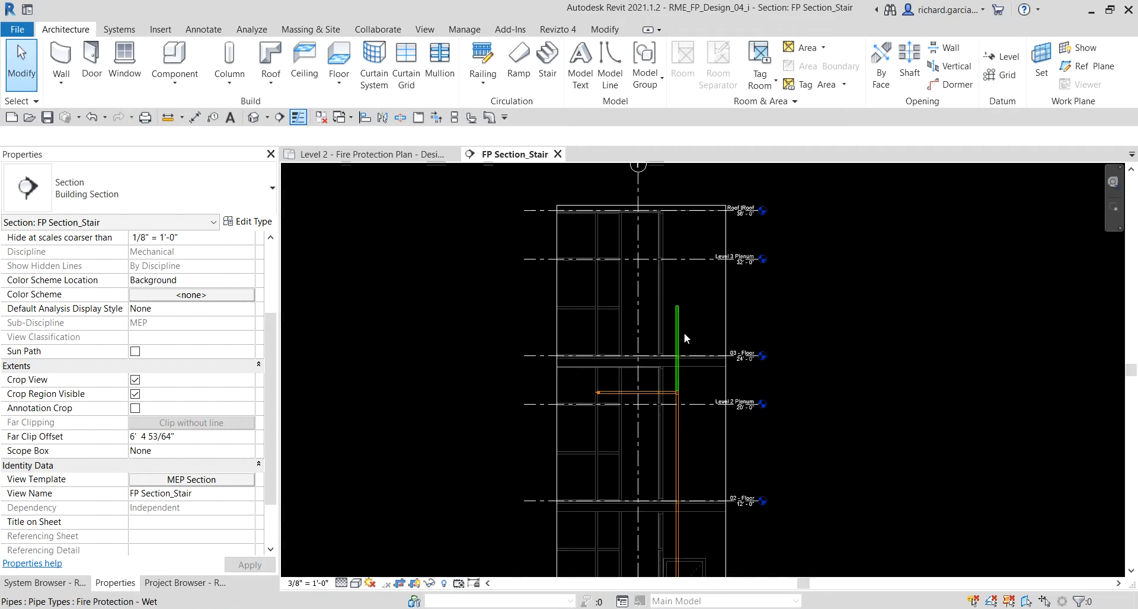
Step: In the Level 2 fire protection plan, place a 1" Hose Reel Cabinet - Surface Mounted on the stair wall beside the riser
{"action": "left_click", "coordinate": [352, 154]}
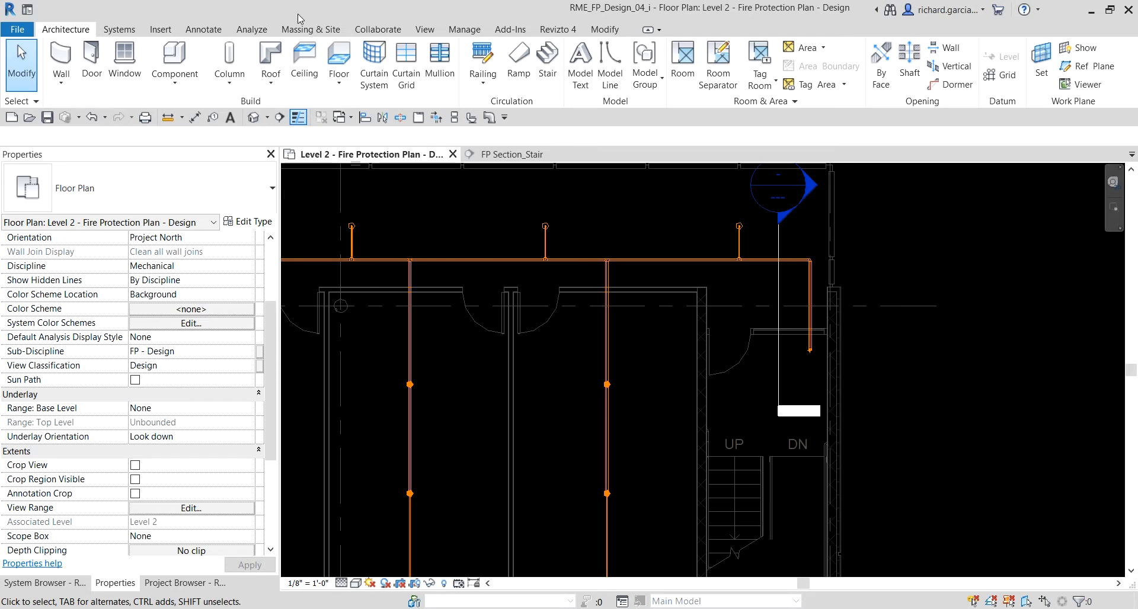
{"action": "left_click", "coordinate": [122, 30]}
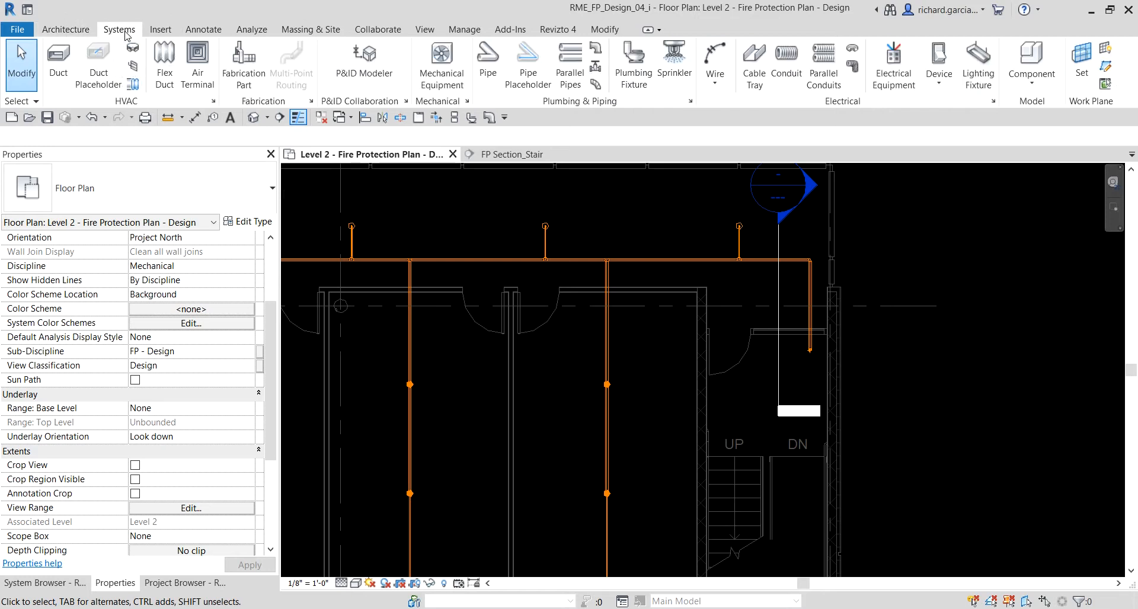
{"action": "left_click", "coordinate": [439, 66]}
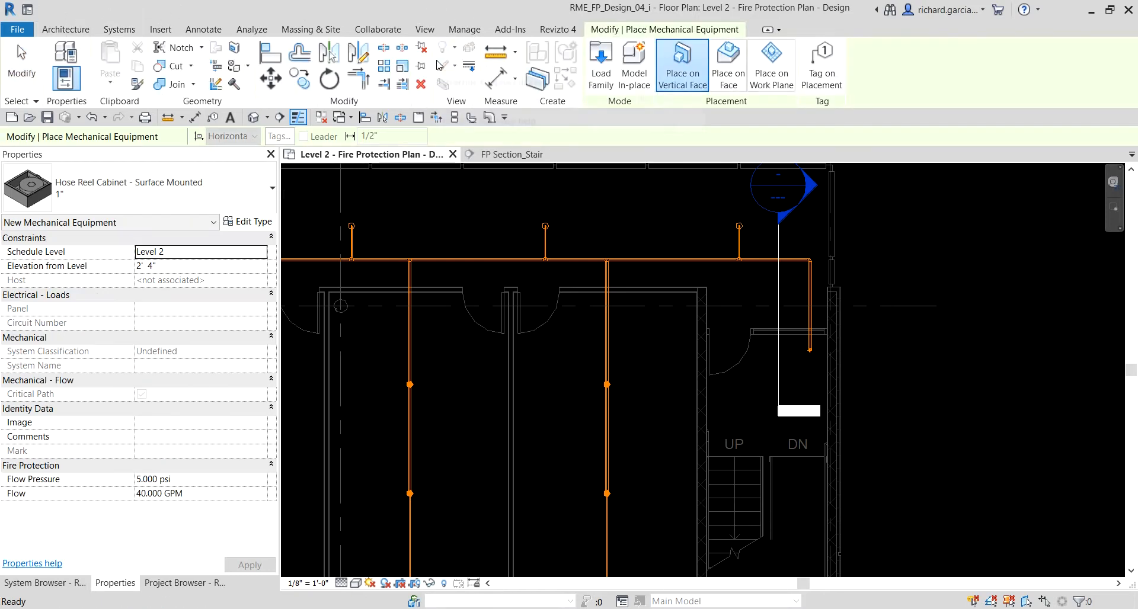
{"action": "left_click", "coordinate": [137, 190]}
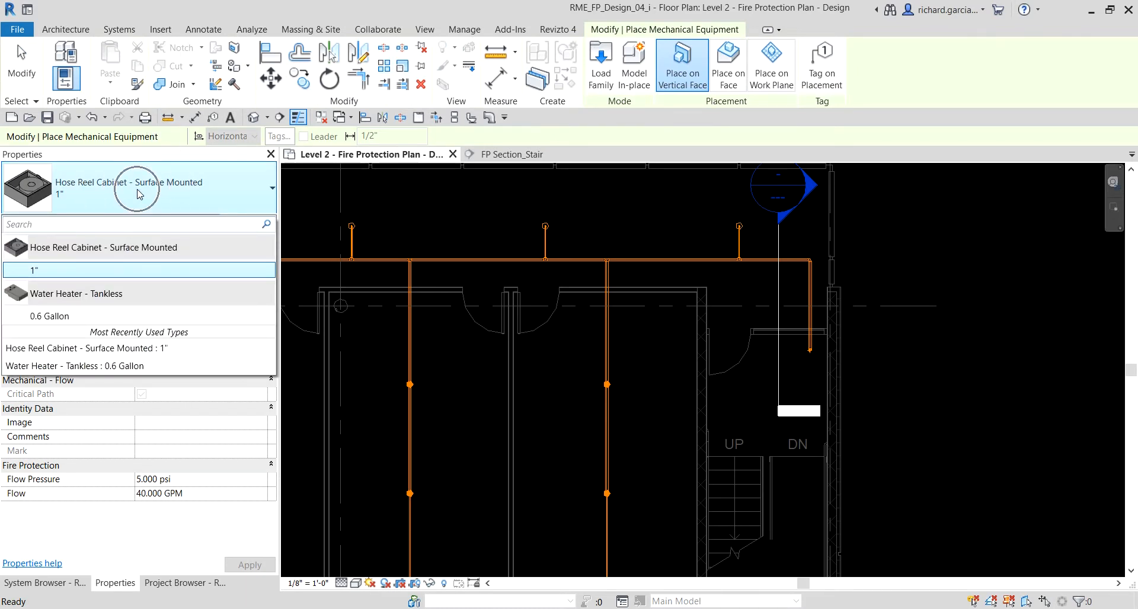
{"action": "left_click_drag", "start_coordinate": [137, 194], "coordinate": [71, 274]}
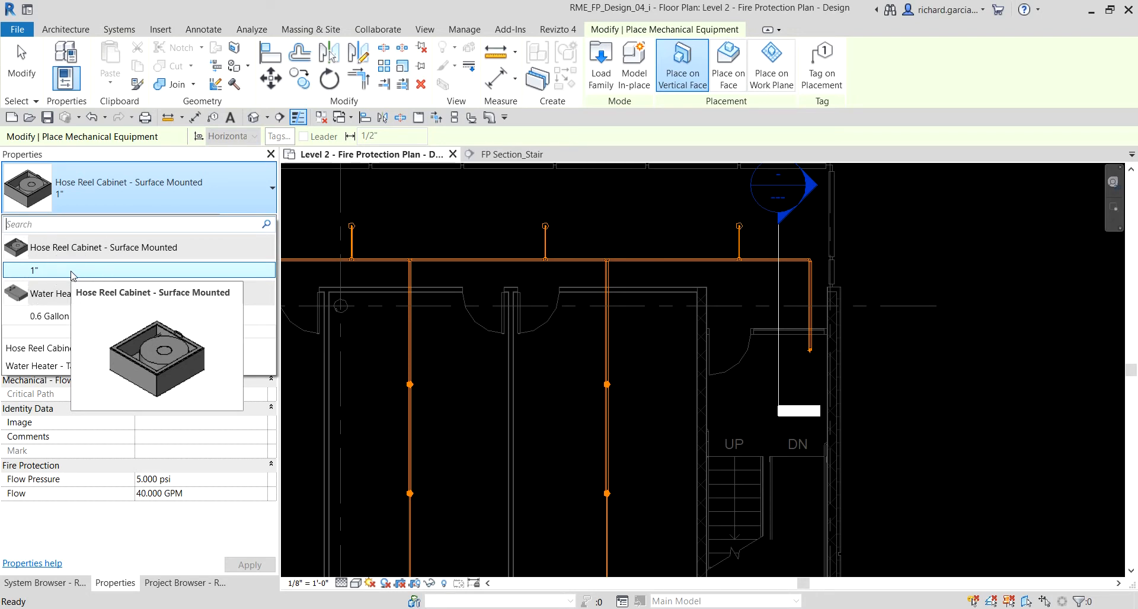
{"action": "left_click", "coordinate": [71, 274]}
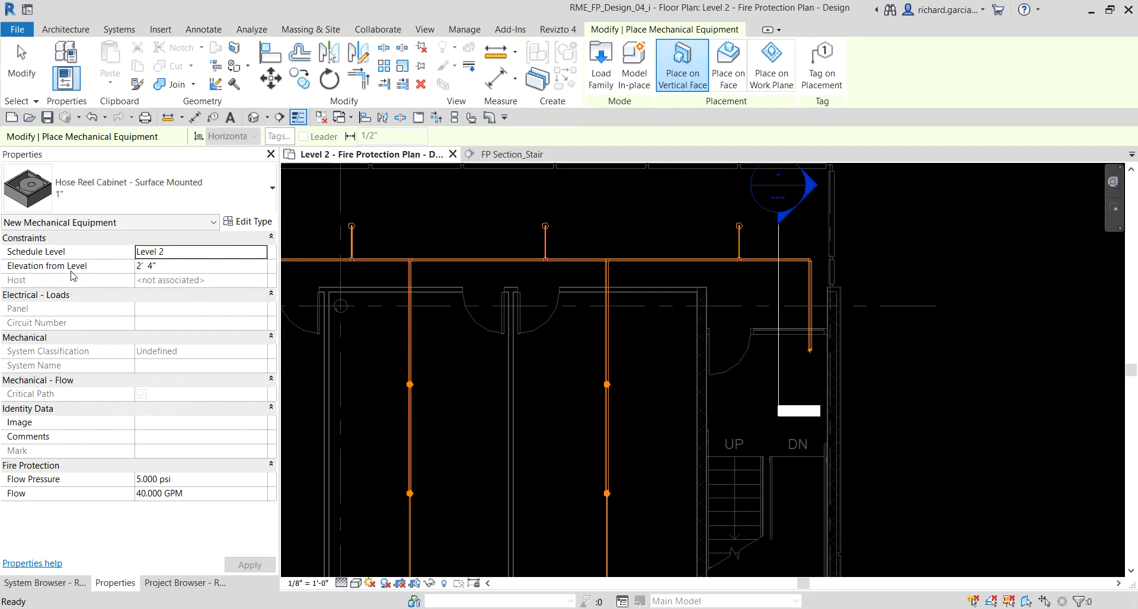
{"action": "middle_click_drag", "start_coordinate": [818, 386], "coordinate": [725, 350]}
{"action": "scroll", "coordinate": [813, 385], "scroll_direction": "up", "scroll_amount": 2}
{"action": "scroll", "coordinate": [725, 349], "scroll_direction": "up", "scroll_amount": 2}
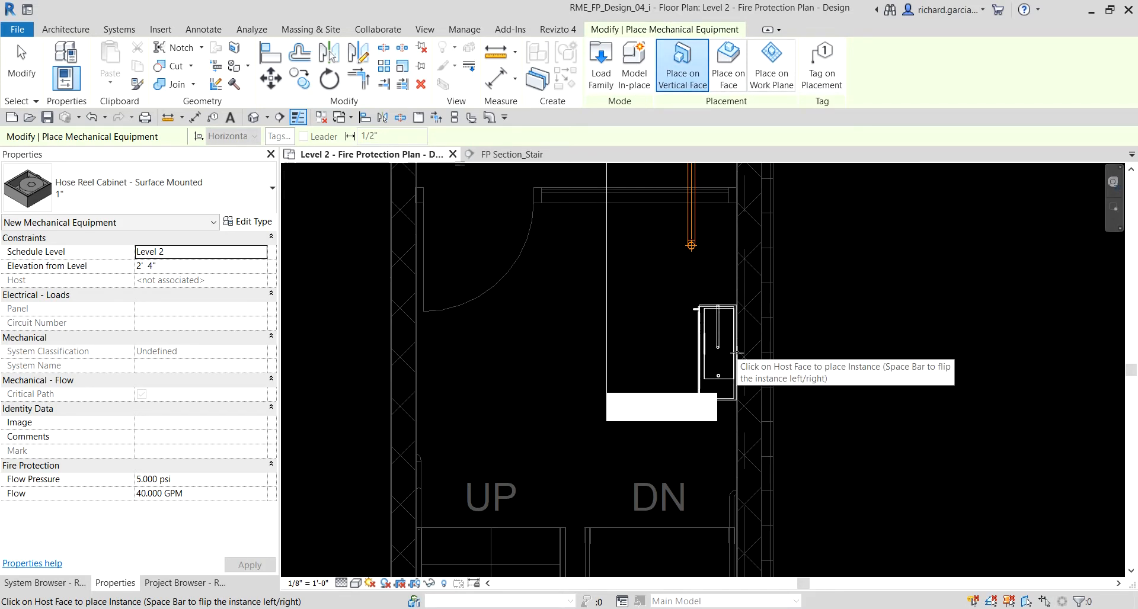
{"action": "left_click", "coordinate": [736, 353]}
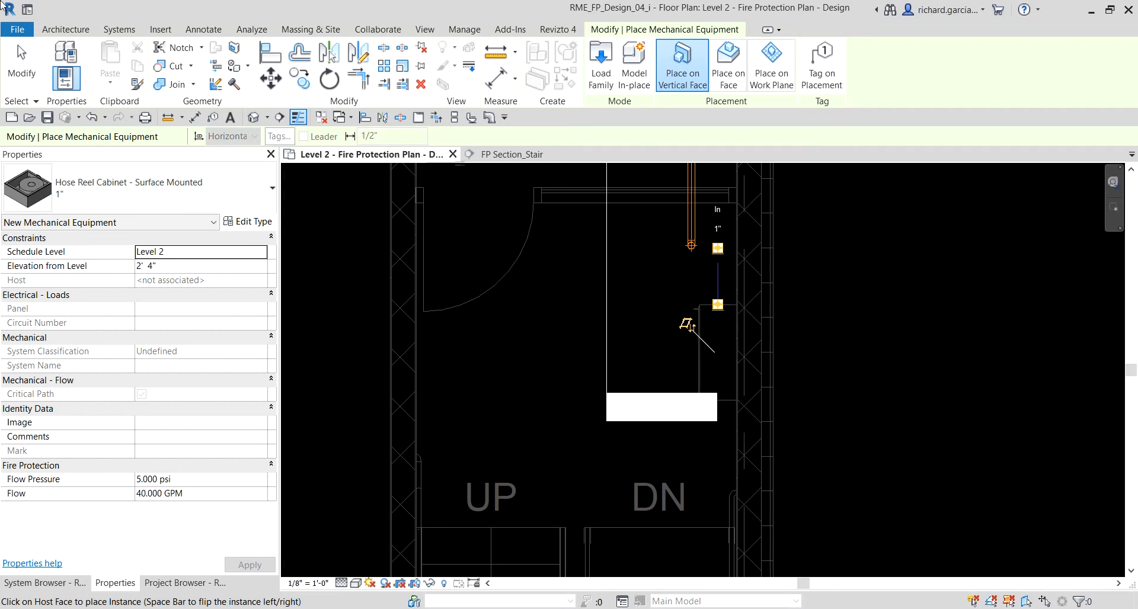
{"action": "left_click", "coordinate": [27, 64]}
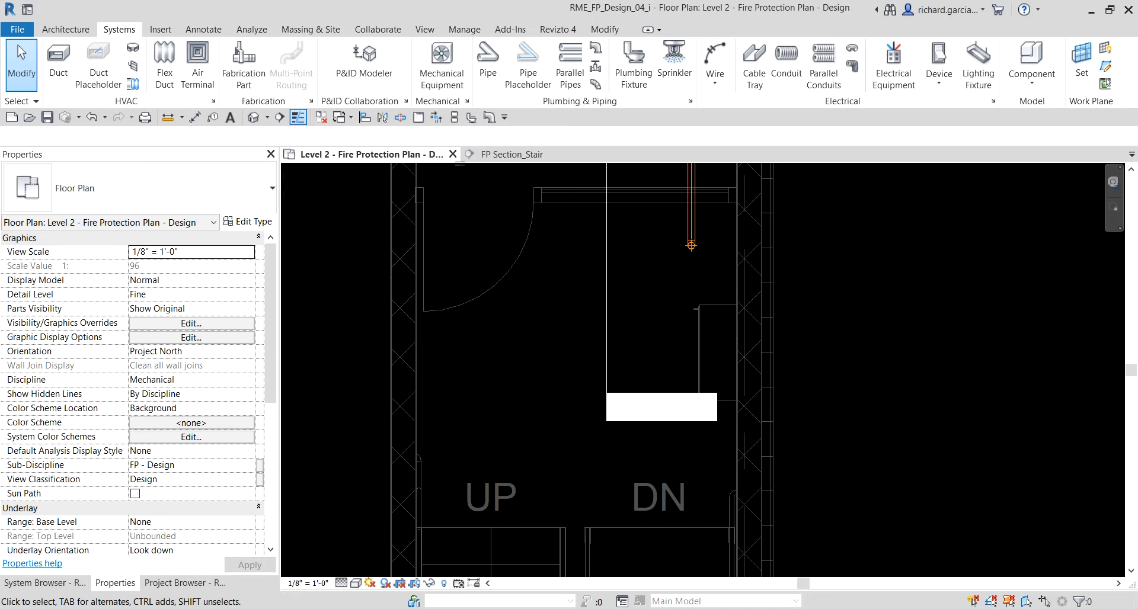
Step: Tile the Level 2 fire protection plan and the stair section side by side, framing the stair in both views
{"action": "scroll", "coordinate": [521, 260], "scroll_direction": "down", "scroll_amount": 3}
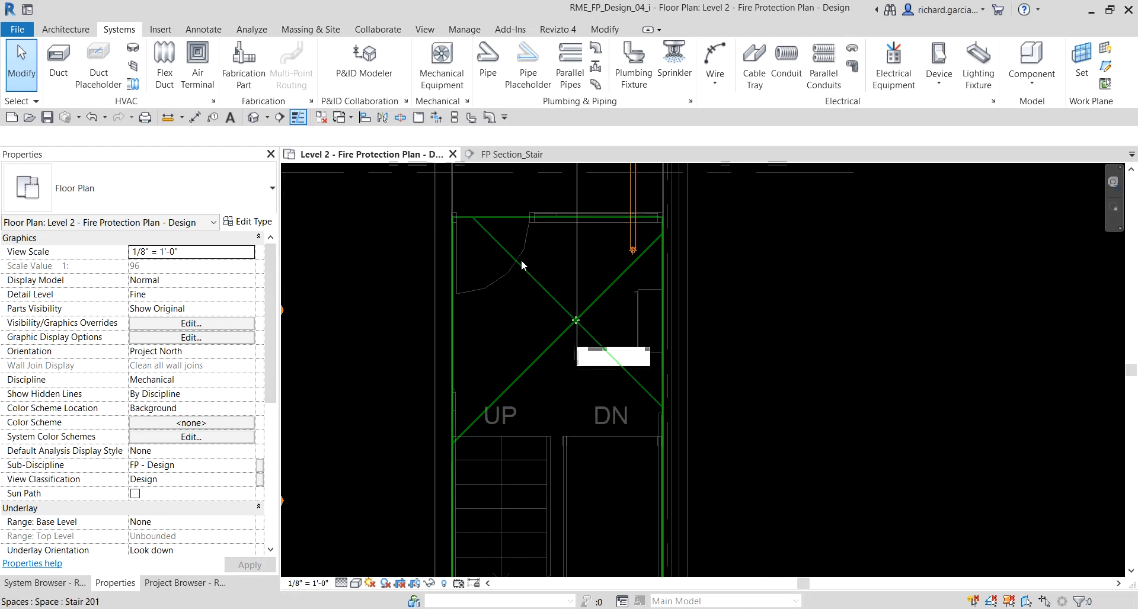
{"action": "left_click", "coordinate": [454, 118]}
{"action": "scroll", "coordinate": [586, 338], "scroll_direction": "down", "scroll_amount": 3}
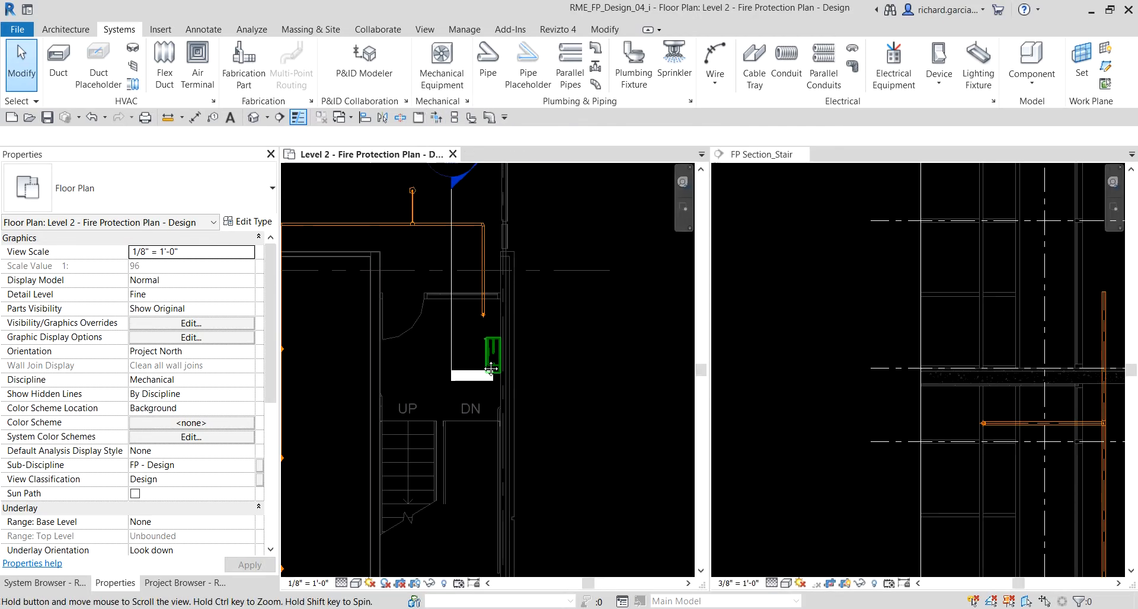
{"action": "scroll", "coordinate": [1020, 379], "scroll_direction": "down", "scroll_amount": 5}
{"action": "left_click", "coordinate": [1021, 450]}
{"action": "scroll", "coordinate": [1019, 435], "scroll_direction": "up", "scroll_amount": 8}
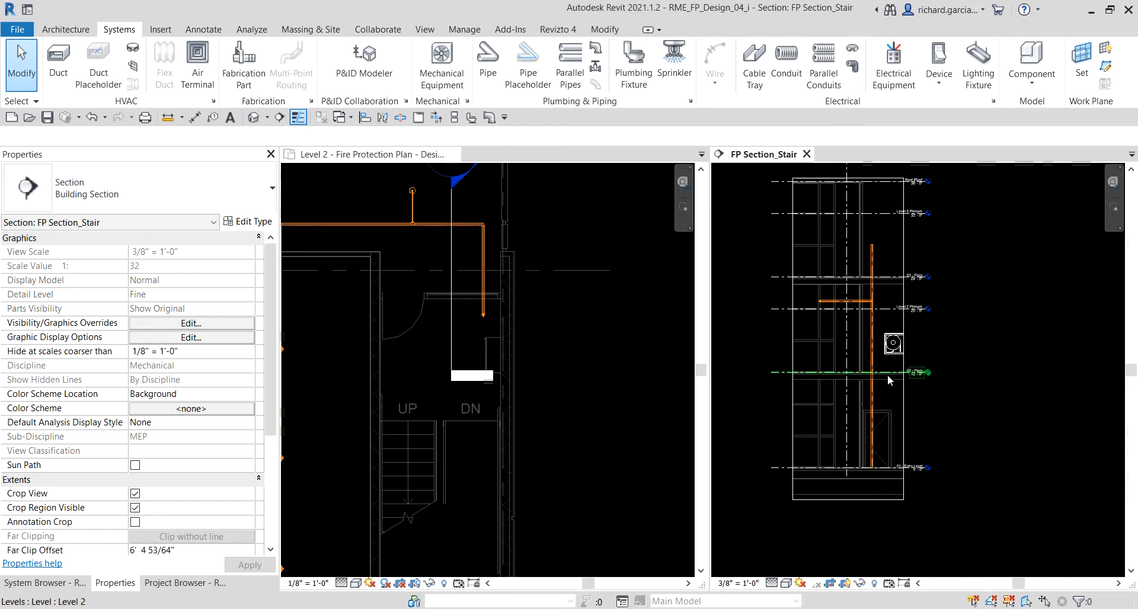
Step: Draw a 1" Fire Protection - Wet pipe horizontally from the hose reel cabinet's inlet to the riser in the stair section
{"action": "left_click", "coordinate": [892, 374]}
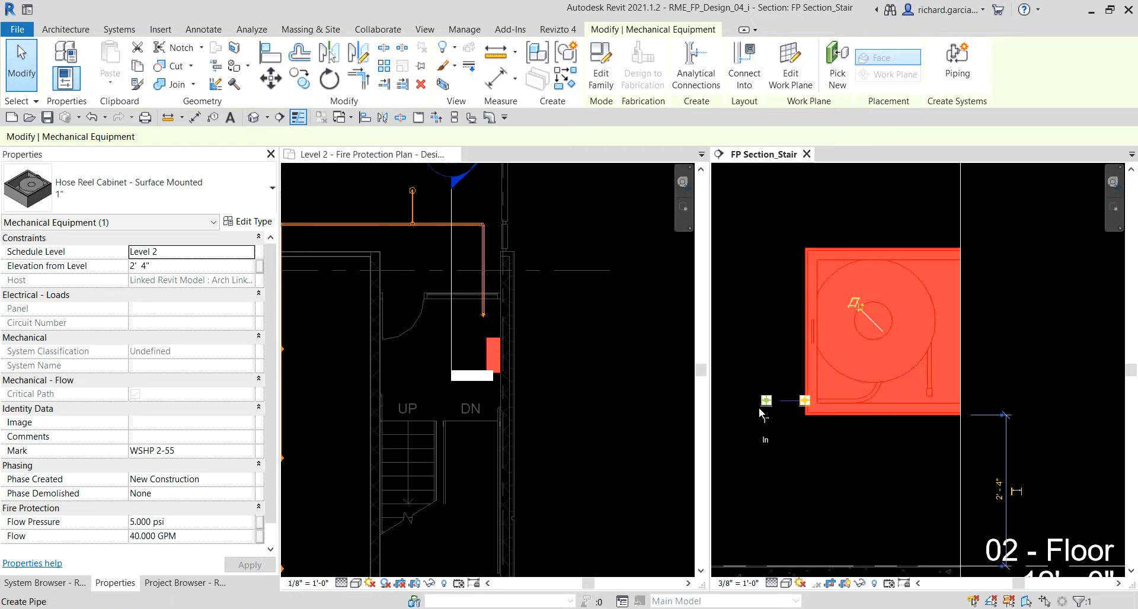
{"action": "scroll", "coordinate": [760, 407], "scroll_direction": "up", "scroll_amount": 1}
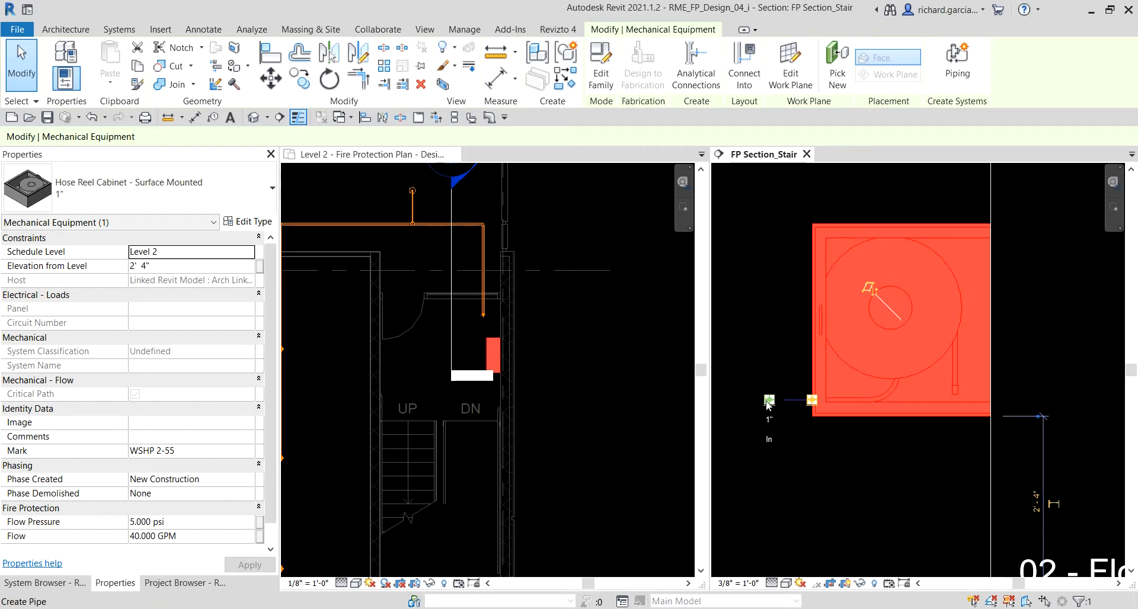
{"action": "left_click", "coordinate": [767, 403]}
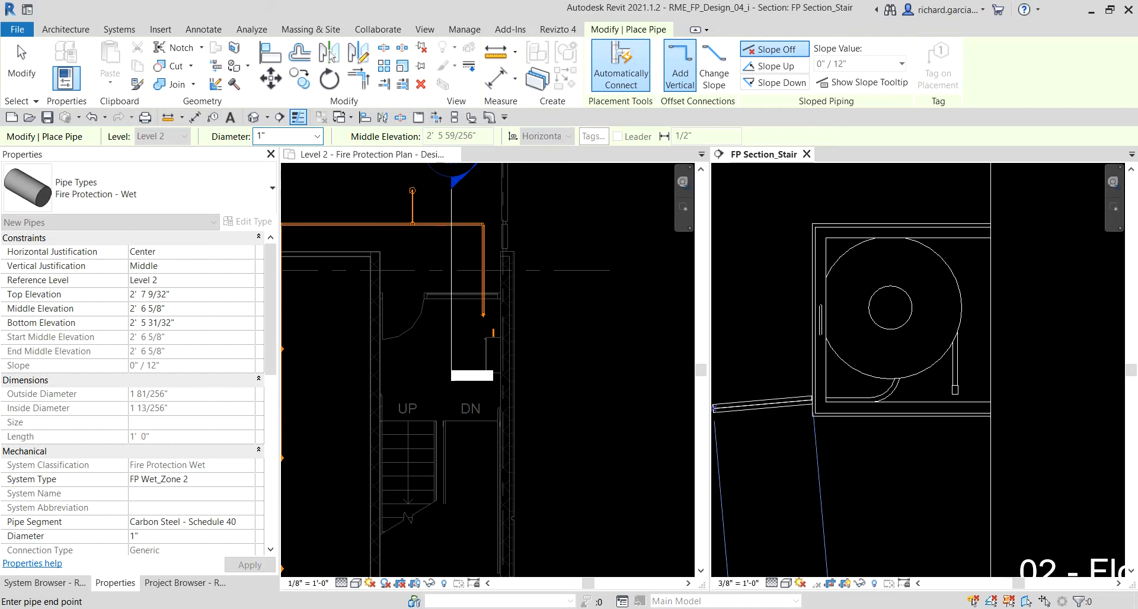
{"action": "scroll", "coordinate": [818, 386], "scroll_direction": "down", "scroll_amount": 5}
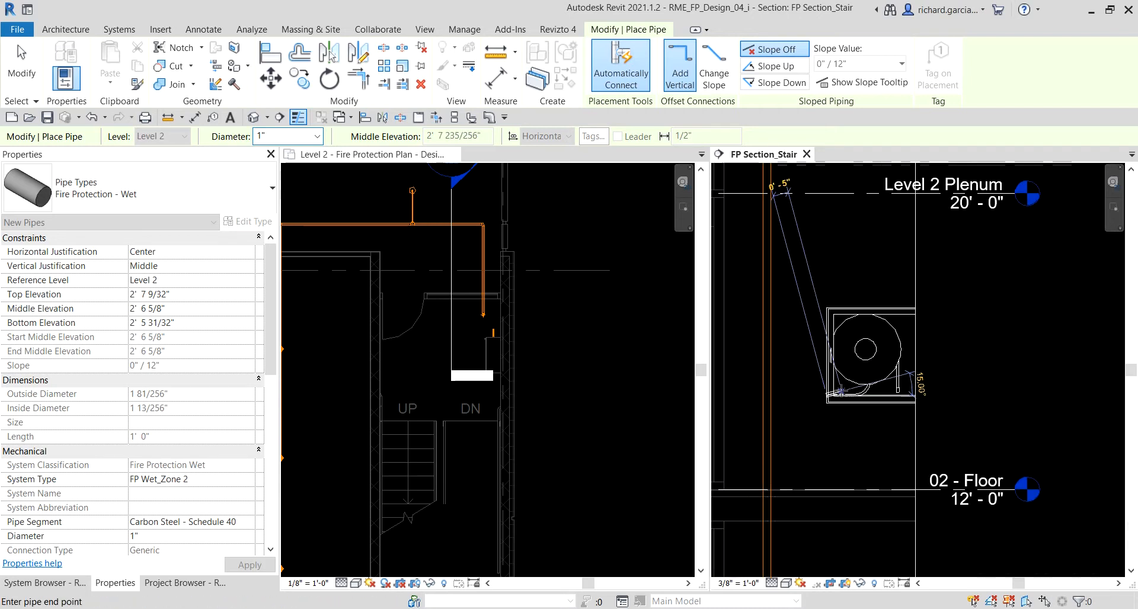
{"action": "scroll", "coordinate": [803, 382], "scroll_direction": "up", "scroll_amount": 4}
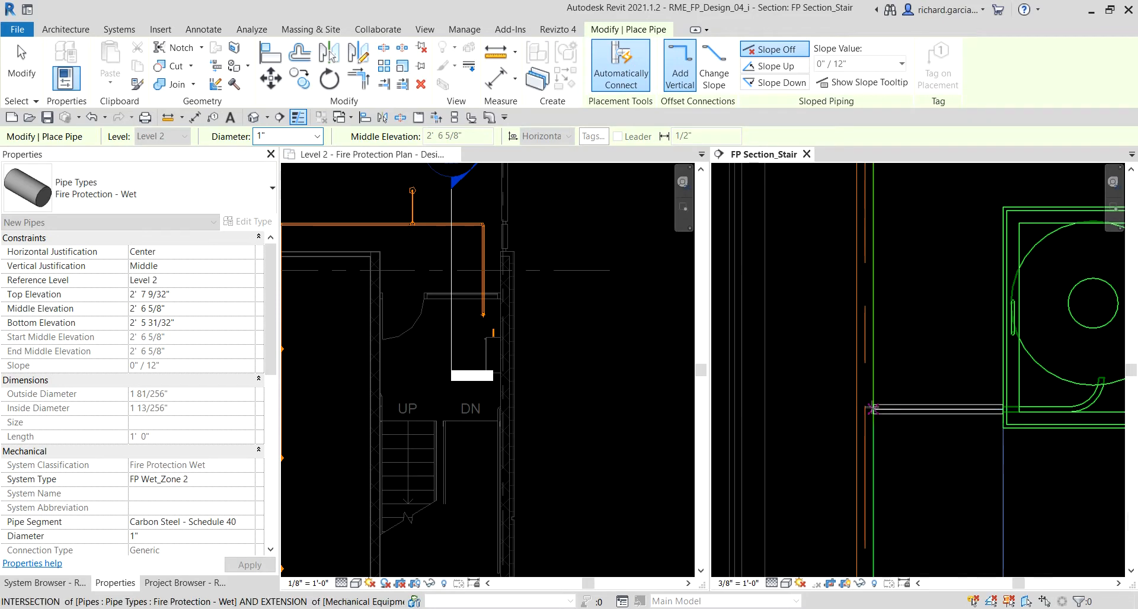
{"action": "key", "text": "ctrl"}
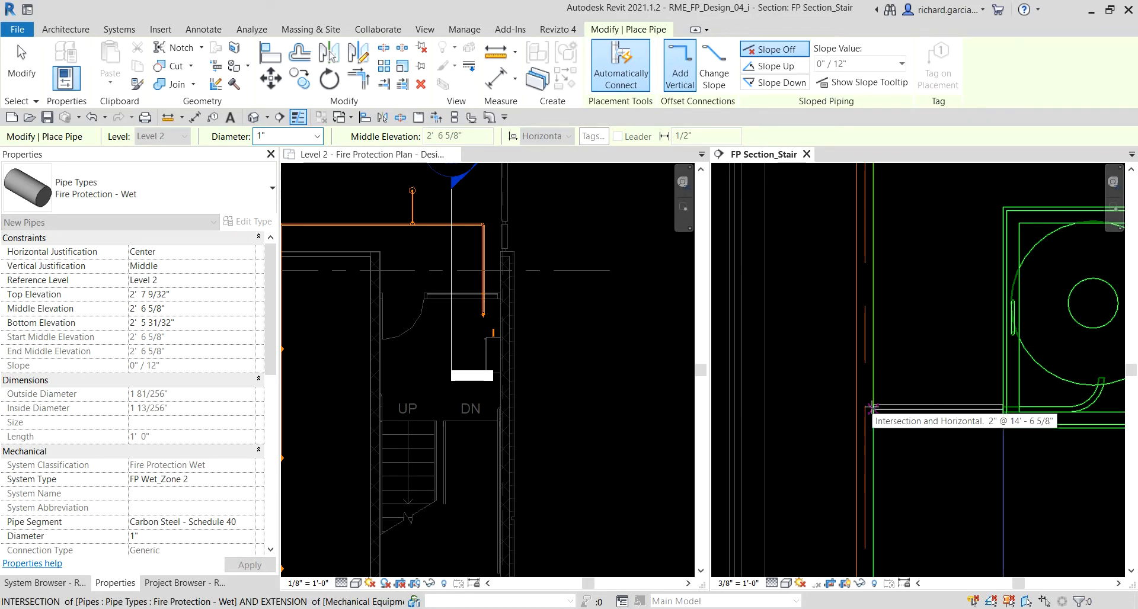
{"action": "left_click", "coordinate": [871, 408]}
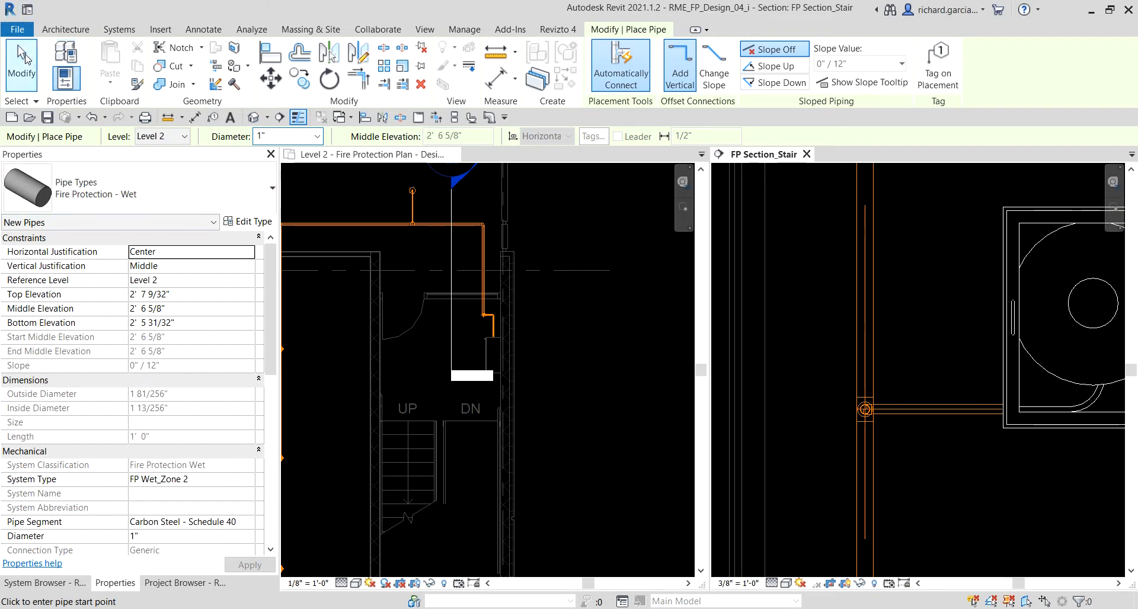
{"action": "left_click", "coordinate": [22, 59]}
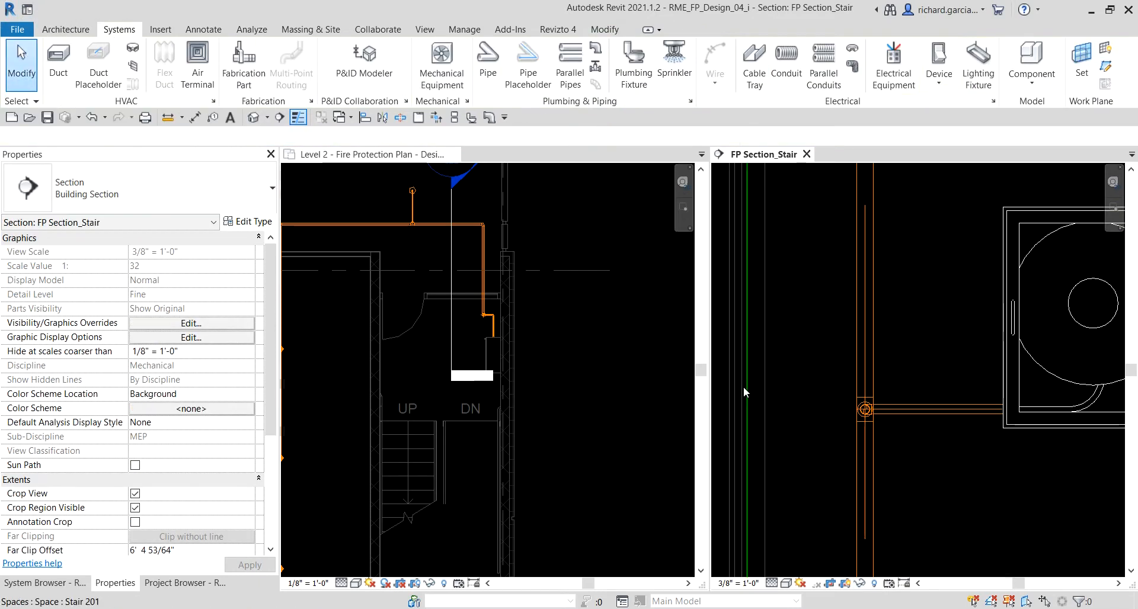
Step: In the Level 2 plan, delete the riser with its fittings and the short offset pipe and elbow linking it to the cabinet pipe
{"action": "scroll", "coordinate": [491, 313], "scroll_direction": "up", "scroll_amount": 5}
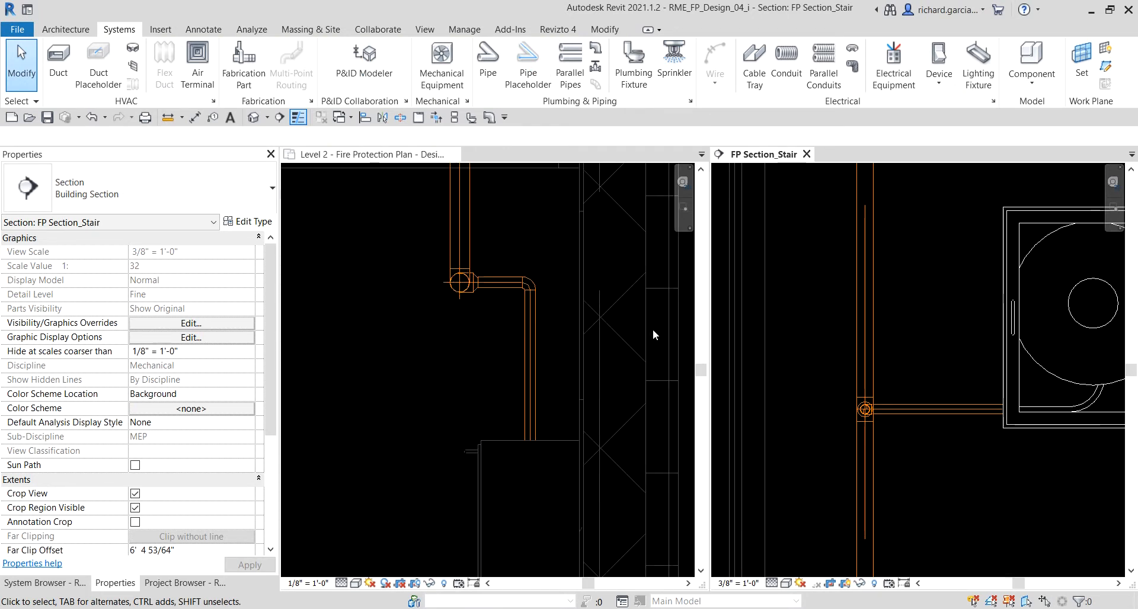
{"action": "scroll", "coordinate": [923, 351], "scroll_direction": "down", "scroll_amount": 5}
{"action": "scroll", "coordinate": [474, 306], "scroll_direction": "down", "scroll_amount": 3}
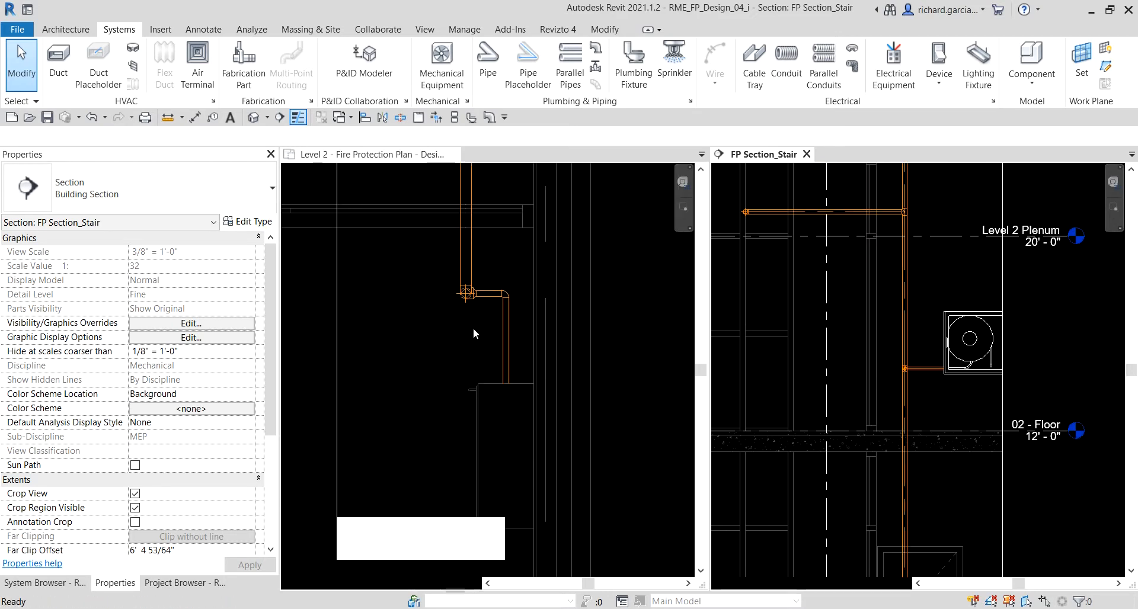
{"action": "left_click", "coordinate": [473, 328]}
{"action": "scroll", "coordinate": [468, 332], "scroll_direction": "down", "scroll_amount": 2}
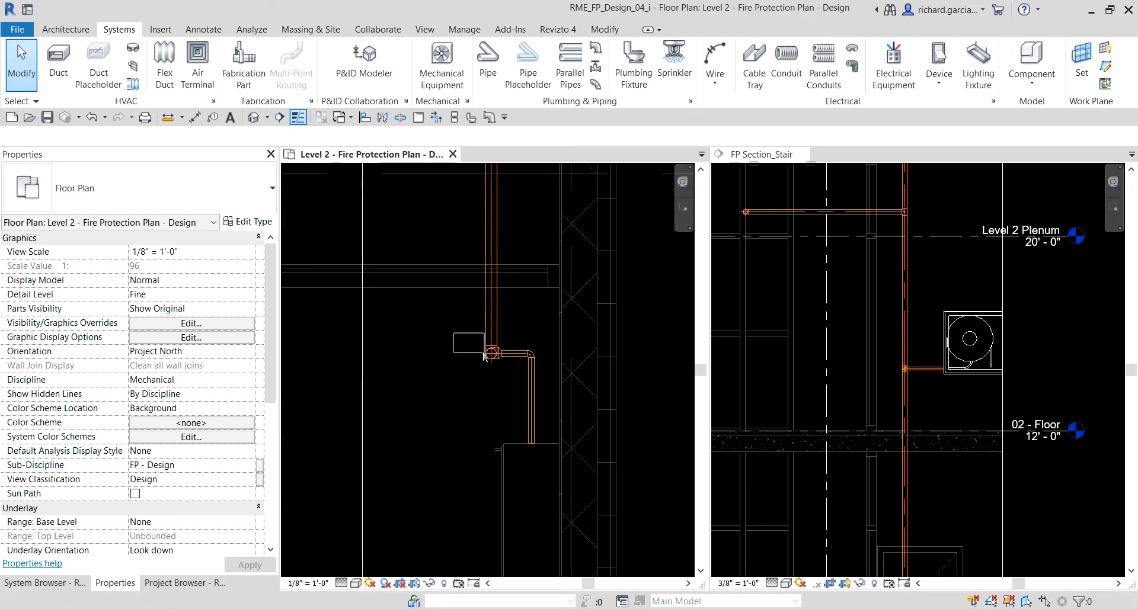
{"action": "left_click_drag", "start_coordinate": [547, 381], "coordinate": [547, 382]}
{"action": "key", "text": "Delete"}
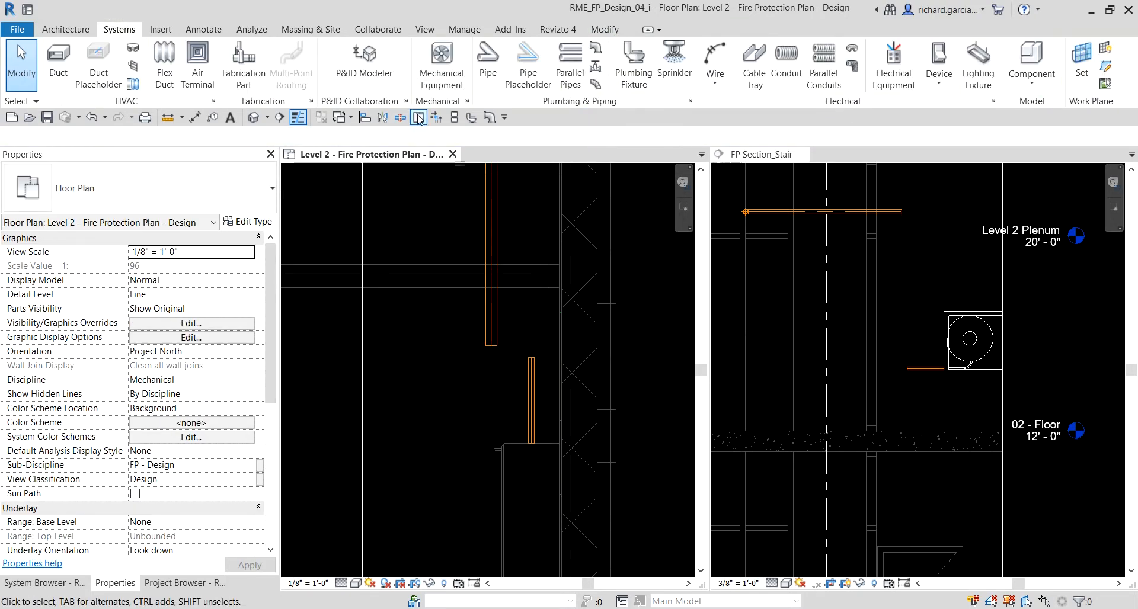
Step: Align the centerline of the 2" pipe with the centerline of the 1" hose reel cabinet pipe in the plan
{"action": "left_click", "coordinate": [366, 118]}
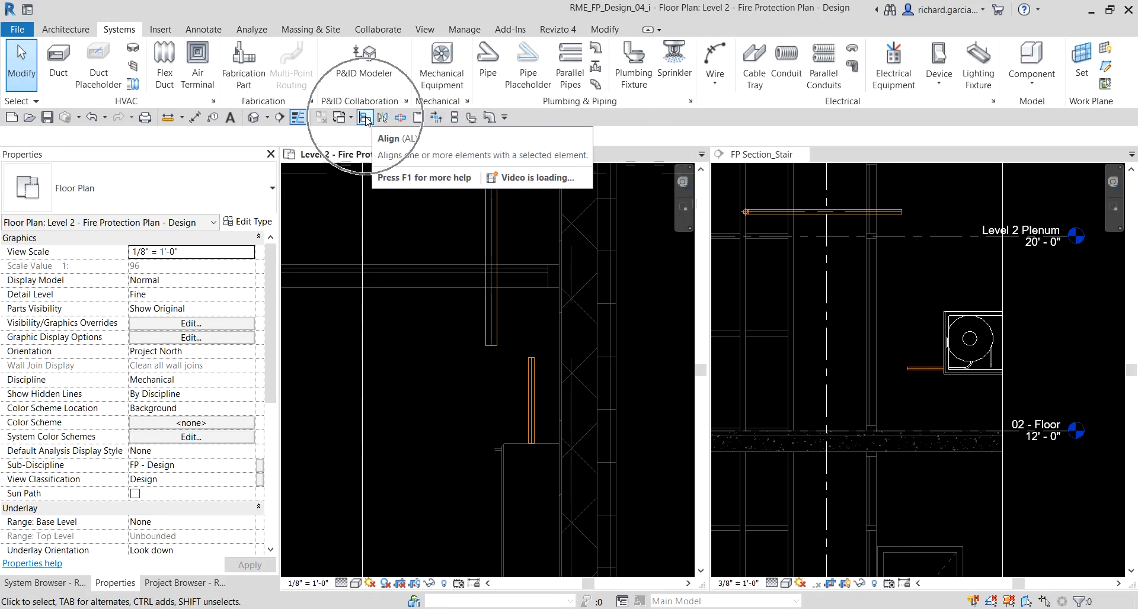
{"action": "scroll", "coordinate": [531, 378], "scroll_direction": "up", "scroll_amount": 5}
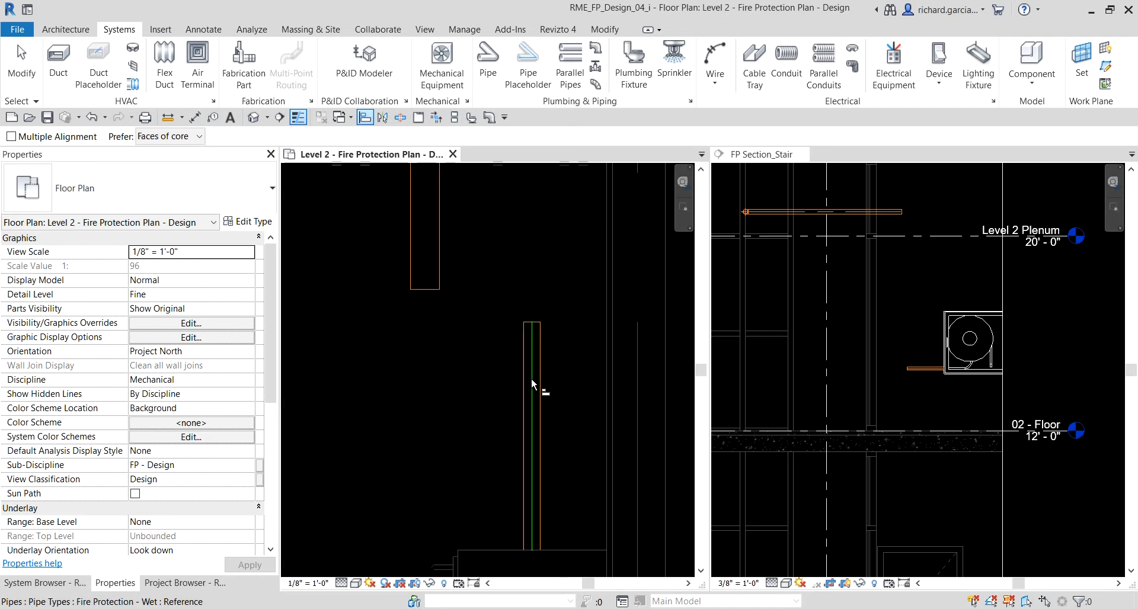
{"action": "left_click", "coordinate": [535, 352]}
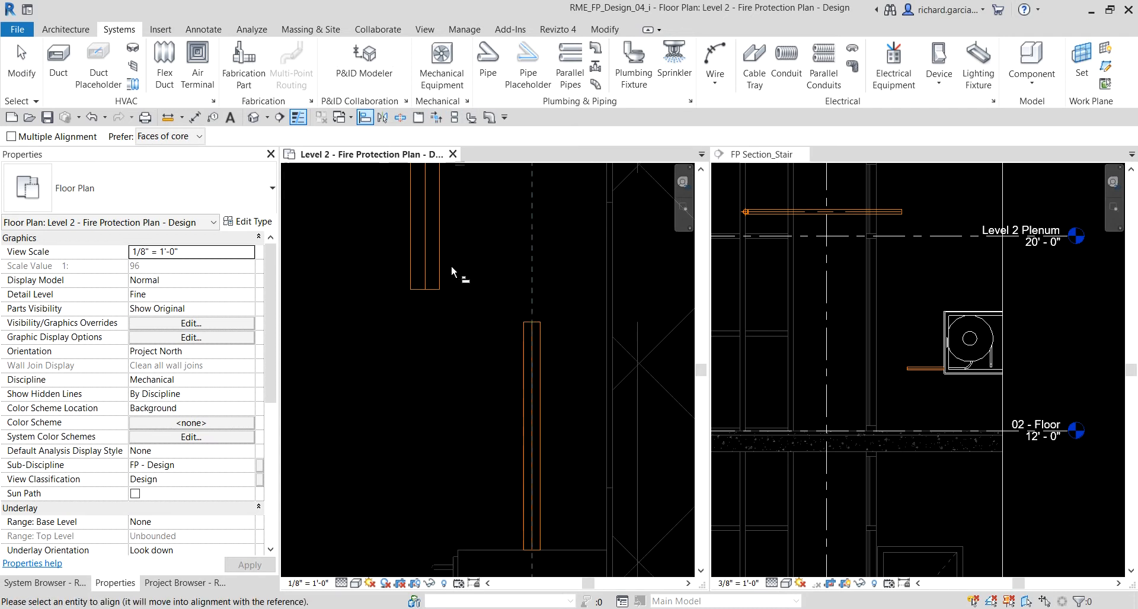
{"action": "left_click", "coordinate": [429, 255]}
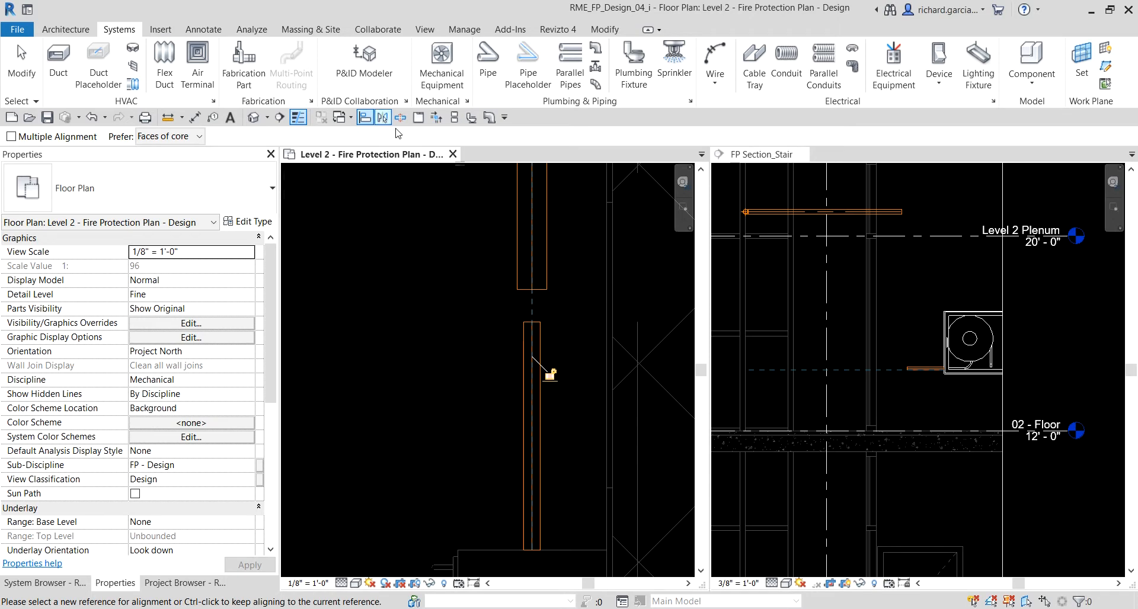
{"action": "key", "text": "Escape"}
{"action": "key", "text": "Escape"}
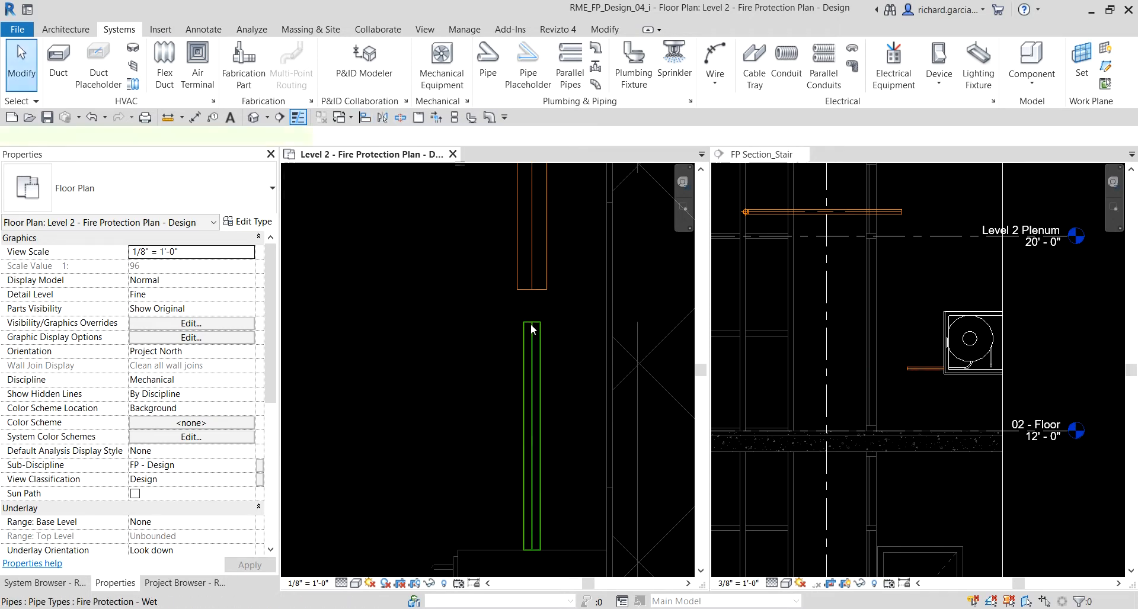
Step: Extend the 1" cabinet pipe to the end of the 2" pipe so the two connect through a vertical drop
{"action": "left_click", "coordinate": [531, 328]}
{"action": "left_click_drag", "start_coordinate": [531, 323], "coordinate": [531, 289]}
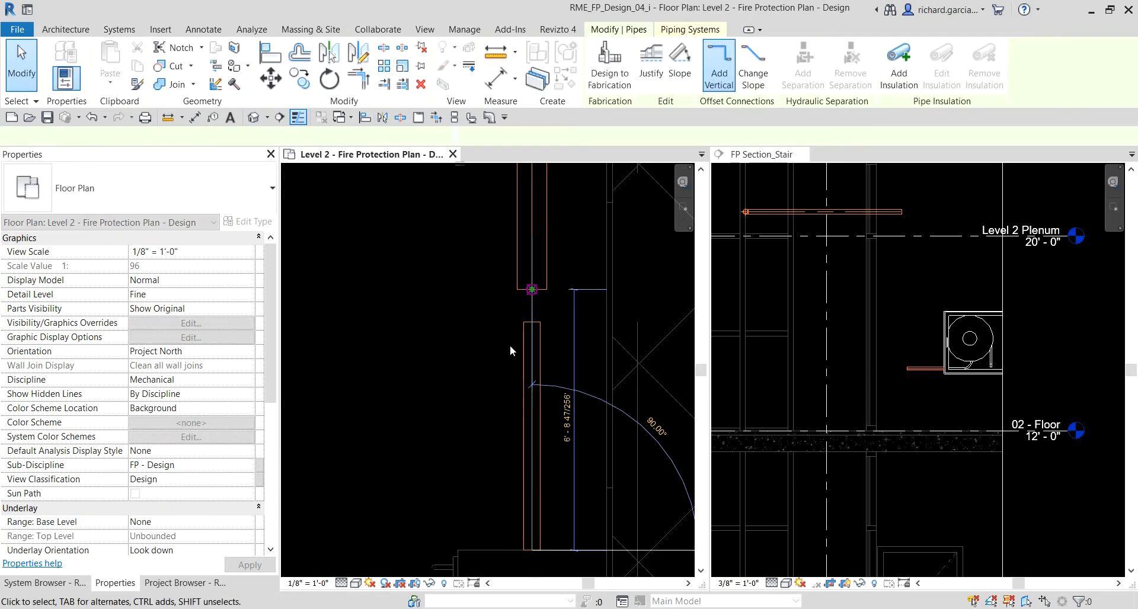
{"action": "key", "text": "Escape"}
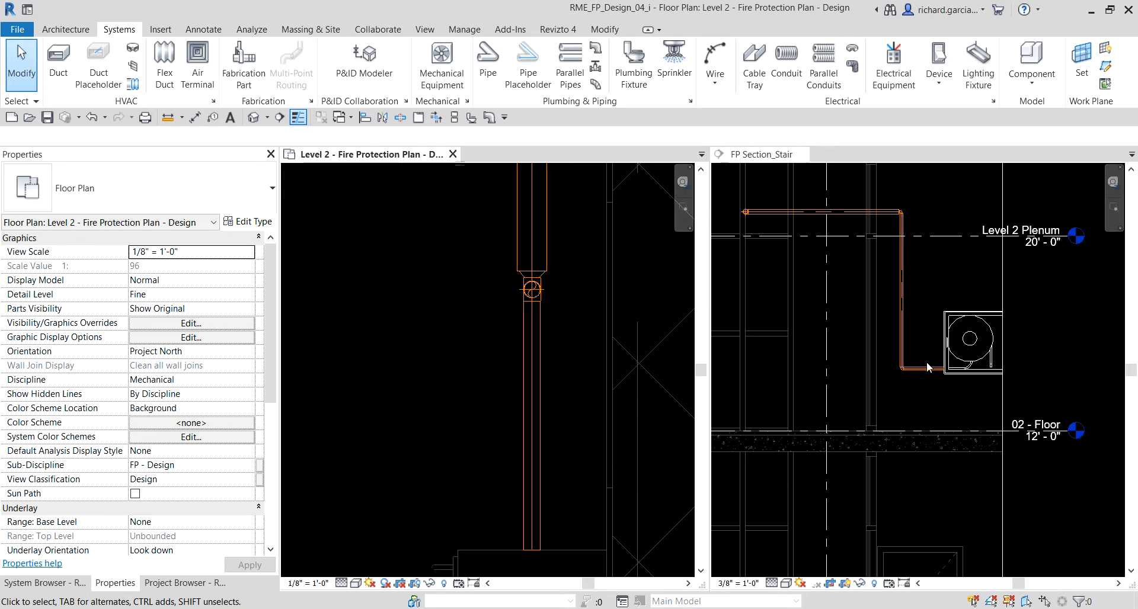
Step: Select the 2" branch pipe and the hose reel cabinet in the stair section and isolate them in a 3D view with a selection box
{"action": "scroll", "coordinate": [925, 350], "scroll_direction": "down", "scroll_amount": 2}
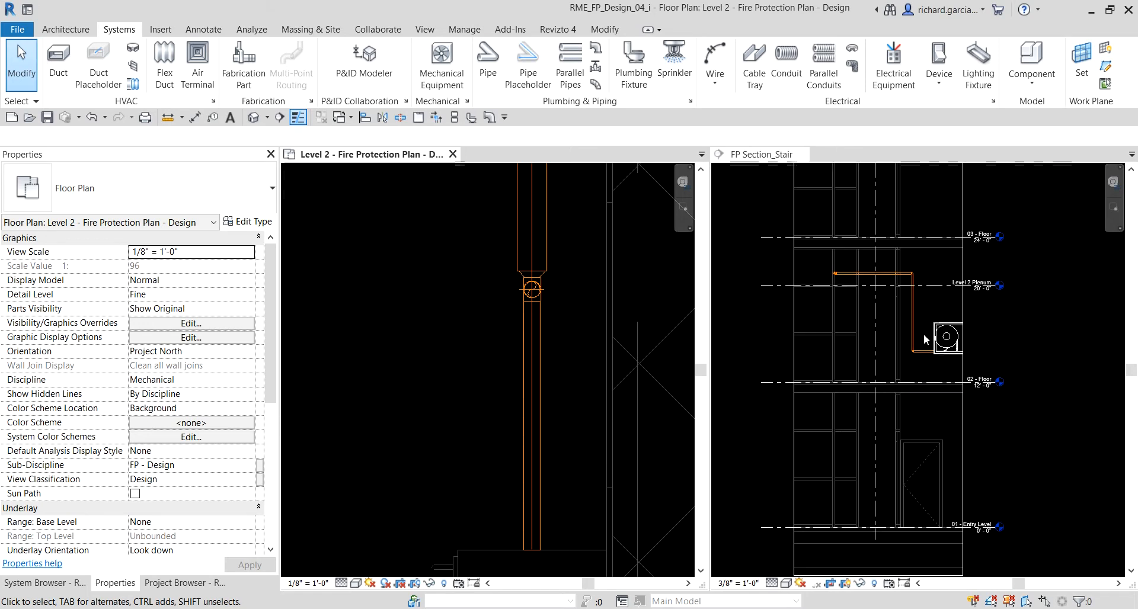
{"action": "left_click", "coordinate": [859, 297]}
{"action": "scroll", "coordinate": [818, 278], "scroll_direction": "down", "scroll_amount": 1}
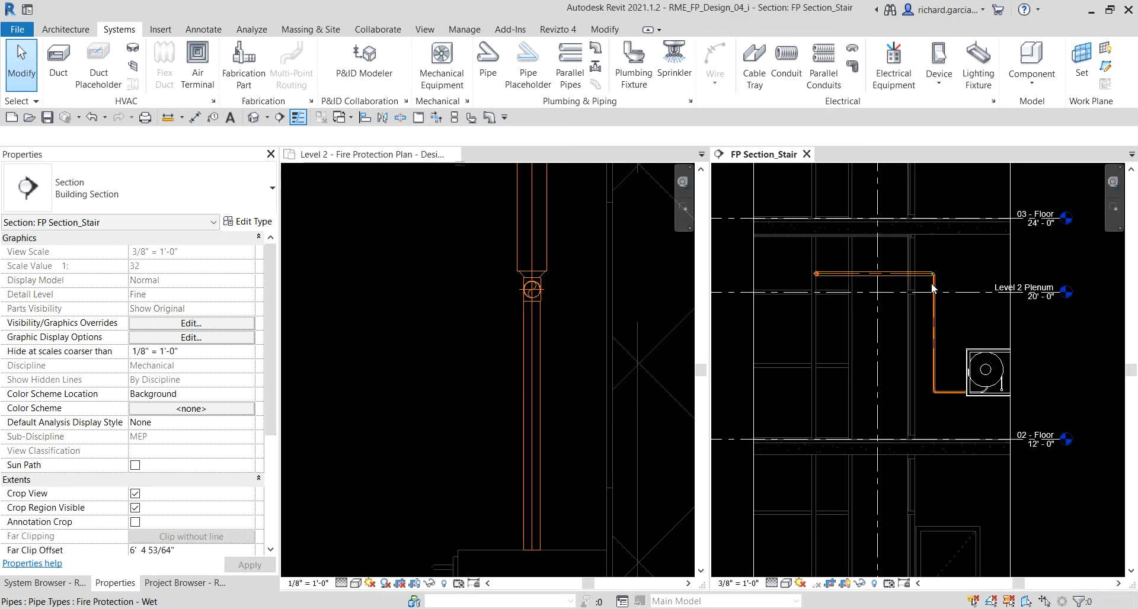
{"action": "left_click", "coordinate": [912, 275]}
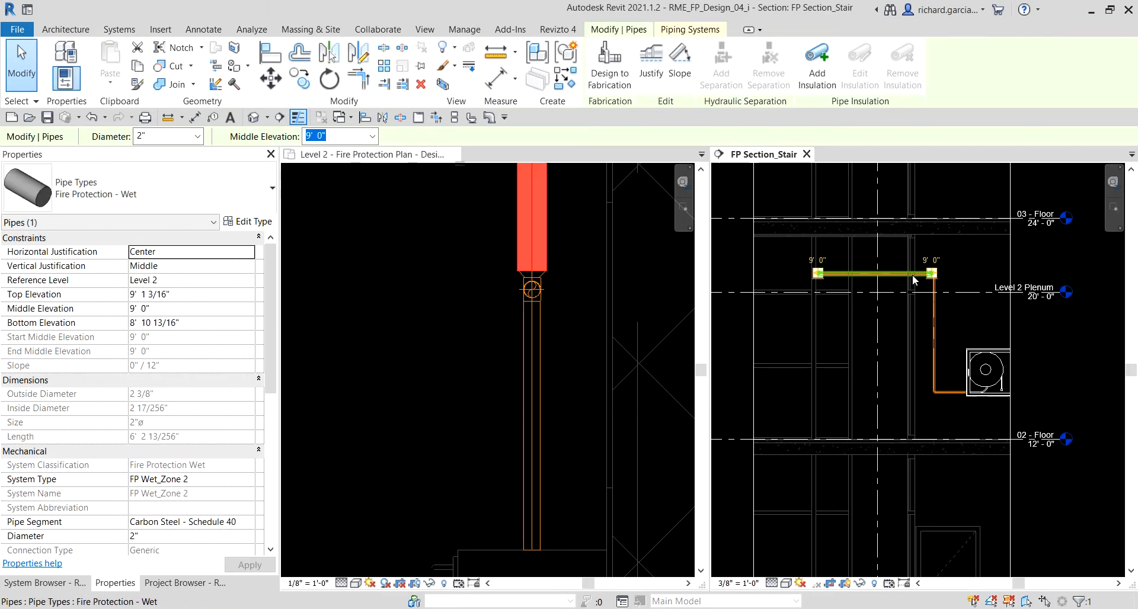
{"action": "left_click", "coordinate": [986, 354], "text": "ctrl"}
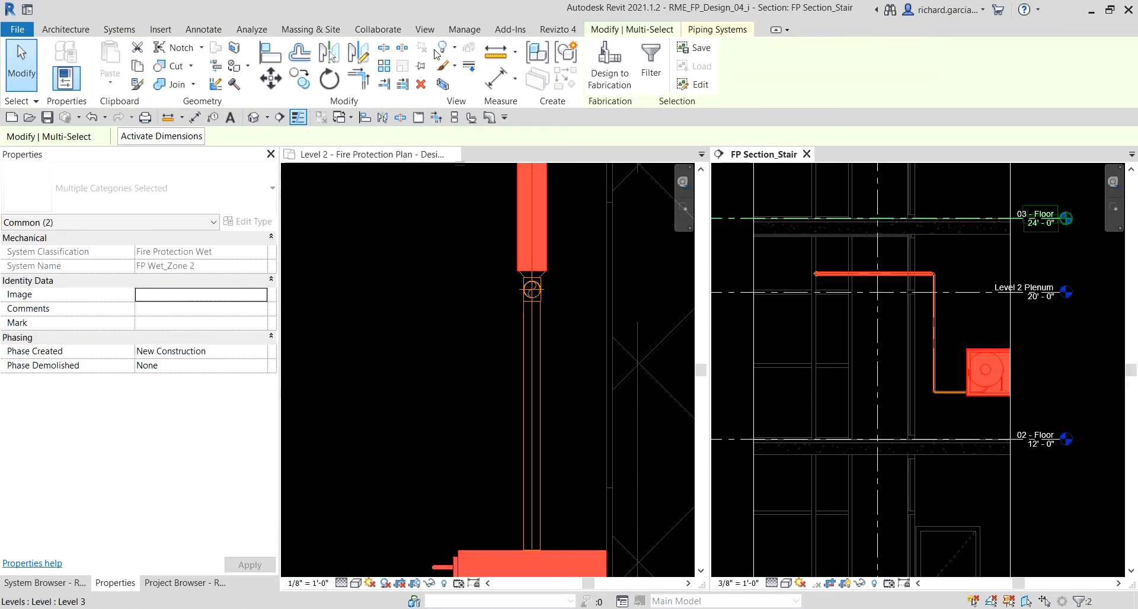
{"action": "left_click", "coordinate": [444, 85]}
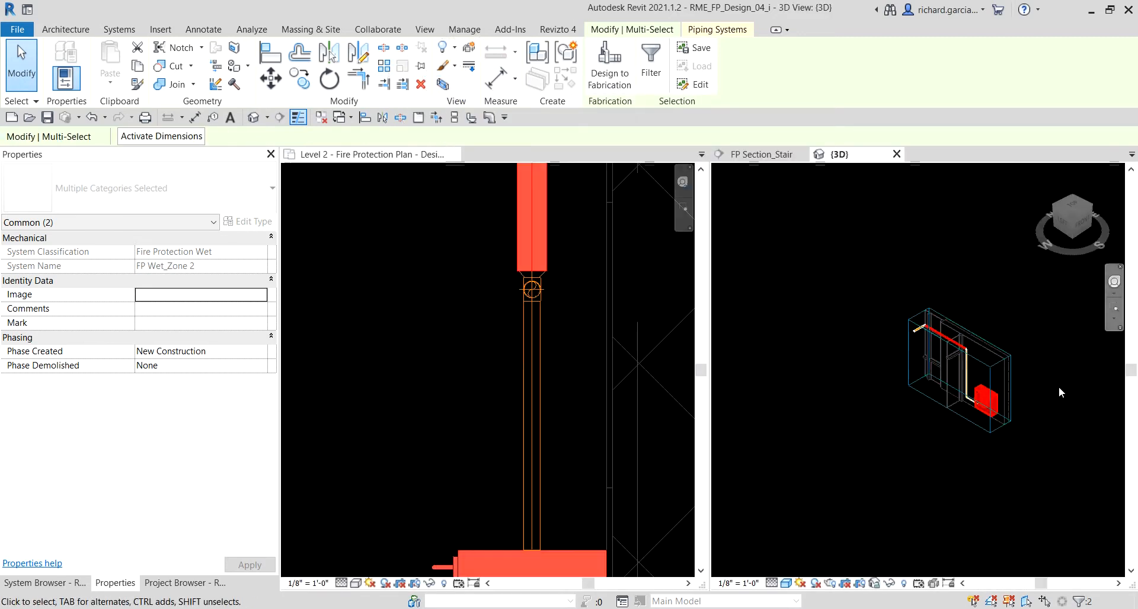
{"action": "left_click", "coordinate": [1059, 388]}
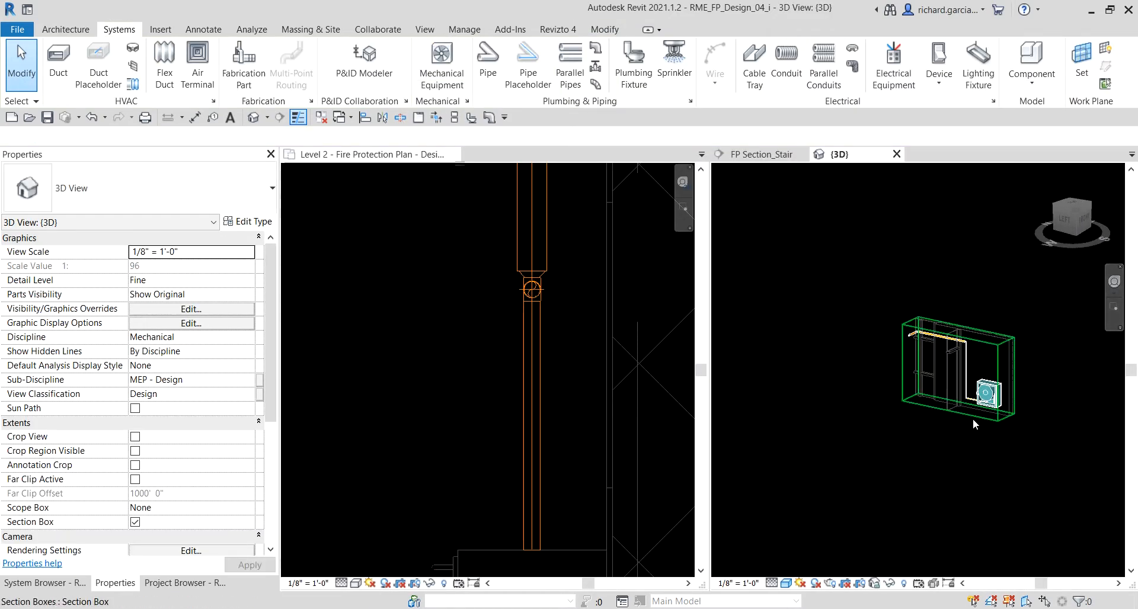
Step: Stretch the 3D view's section box downward past the Level 2 floor slab
{"action": "left_click", "coordinate": [972, 418]}
{"action": "left_click_drag", "start_coordinate": [960, 410], "coordinate": [958, 477]}
{"action": "middle_click_drag", "start_coordinate": [1009, 479], "coordinate": [877, 498], "text": "shift"}
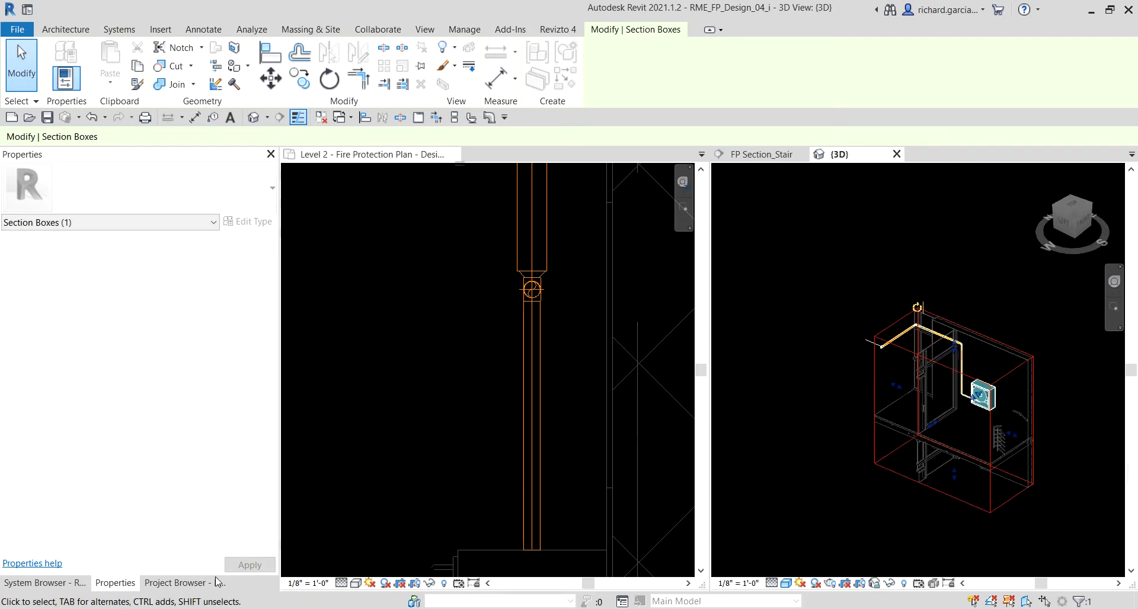
Step: Set the 3D view's discipline to Coordination
{"action": "left_click", "coordinate": [175, 583]}
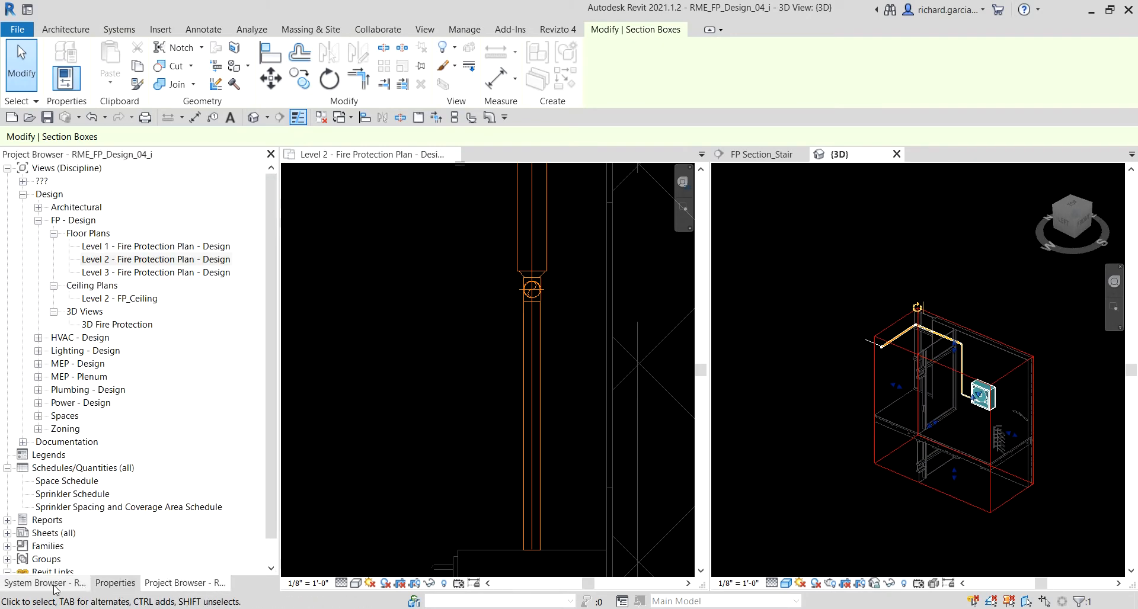
{"action": "left_click", "coordinate": [116, 584]}
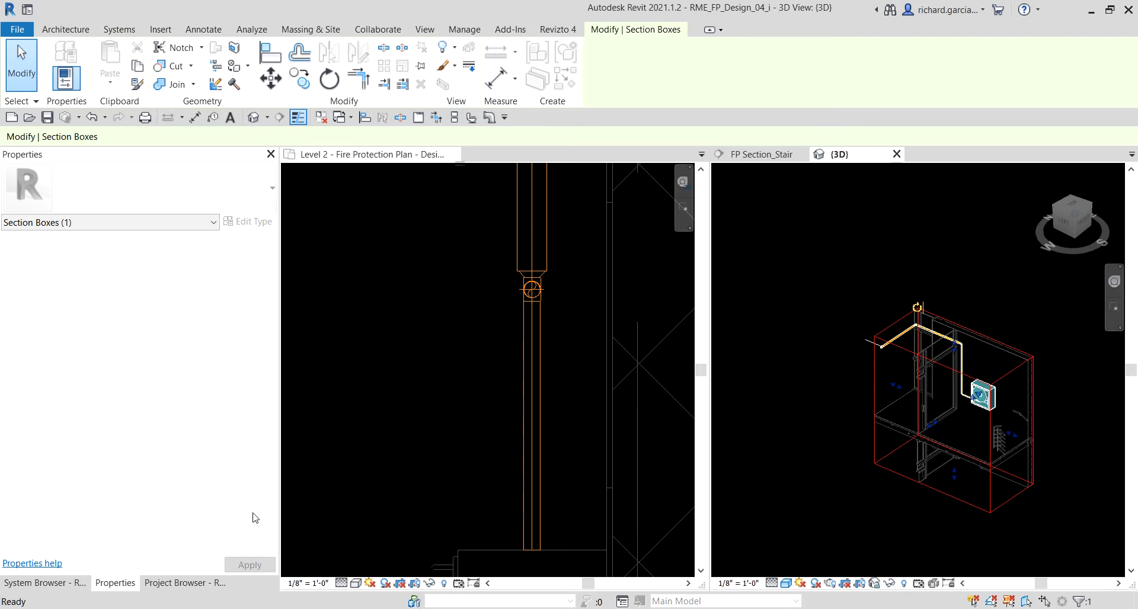
{"action": "key", "text": "Escape"}
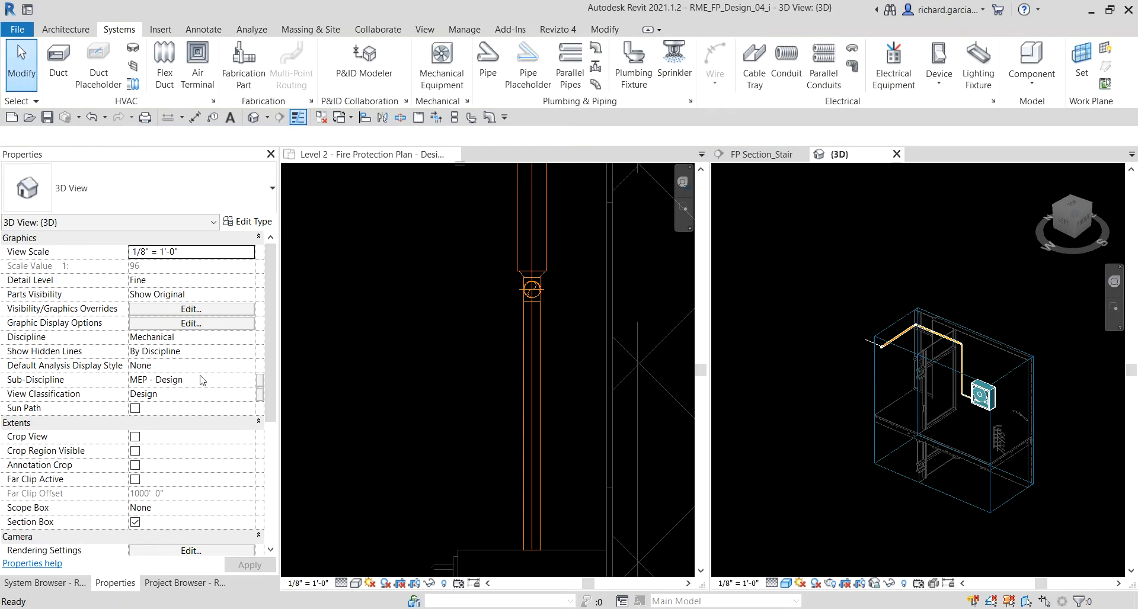
{"action": "left_click", "coordinate": [248, 342]}
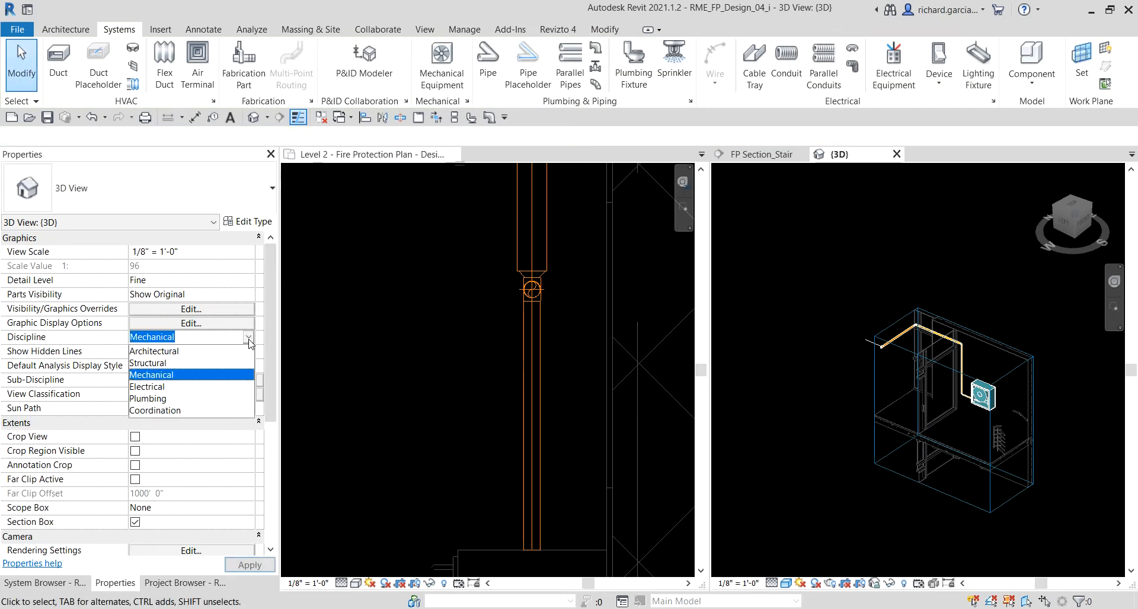
{"action": "left_click", "coordinate": [169, 413]}
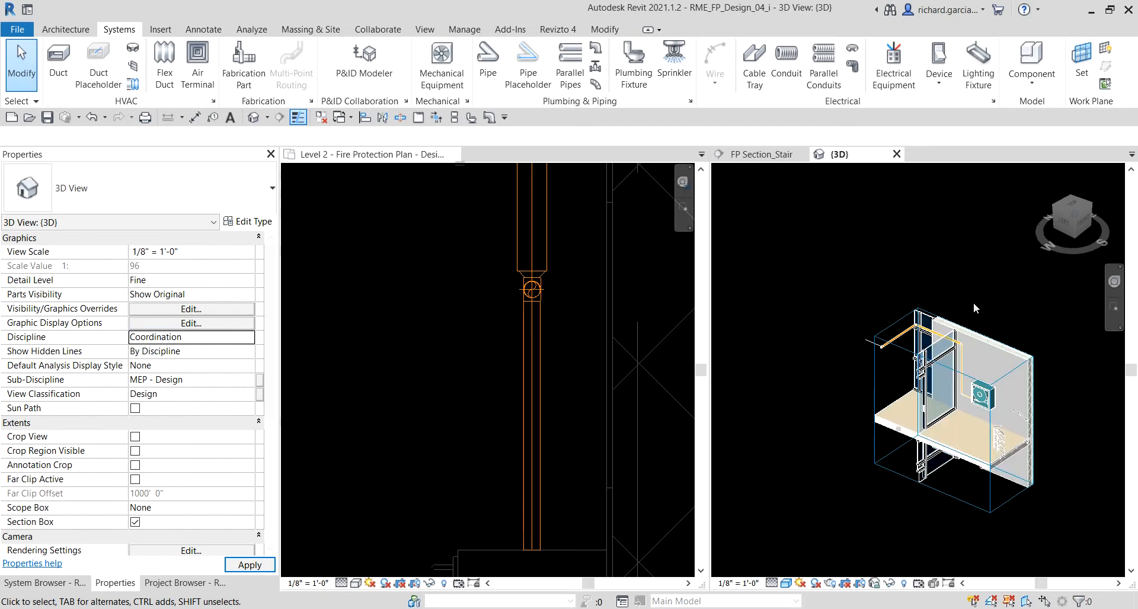
Step: Examine the hose reel cabinet and its connected piping from several angles in the 3D view
{"action": "scroll", "coordinate": [967, 396], "scroll_direction": "up", "scroll_amount": 5}
{"action": "middle_click_drag", "start_coordinate": [968, 396], "coordinate": [913, 355], "text": "shift"}
{"action": "scroll", "coordinate": [973, 333], "scroll_direction": "down", "scroll_amount": 5}
{"action": "scroll", "coordinate": [942, 278], "scroll_direction": "up", "scroll_amount": 5}
{"action": "scroll", "coordinate": [894, 307], "scroll_direction": "down", "scroll_amount": 2}
{"action": "middle_click_drag", "start_coordinate": [894, 307], "coordinate": [867, 329], "text": "shift"}
{"action": "scroll", "coordinate": [867, 329], "scroll_direction": "down", "scroll_amount": 5}
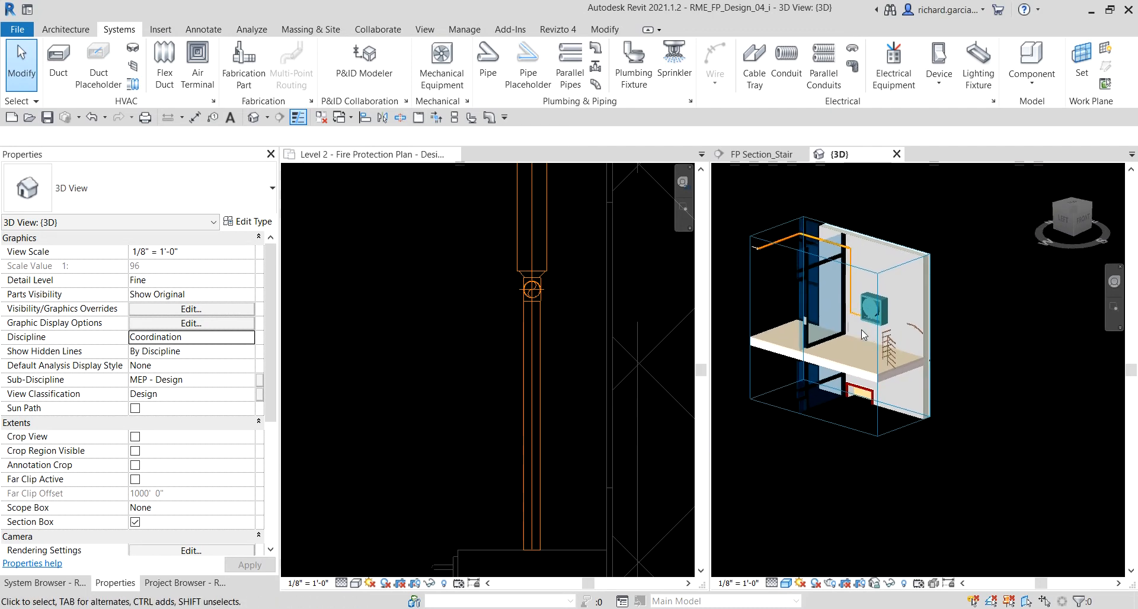
Step: Enlarge the 3D view's section box upward past the floor above and sideways to take in the adjacent bay
{"action": "left_click", "coordinate": [862, 276]}
{"action": "middle_click_drag", "start_coordinate": [862, 276], "coordinate": [811, 231], "text": "shift"}
{"action": "scroll", "coordinate": [876, 318], "scroll_direction": "up", "scroll_amount": 8, "text": "shift"}
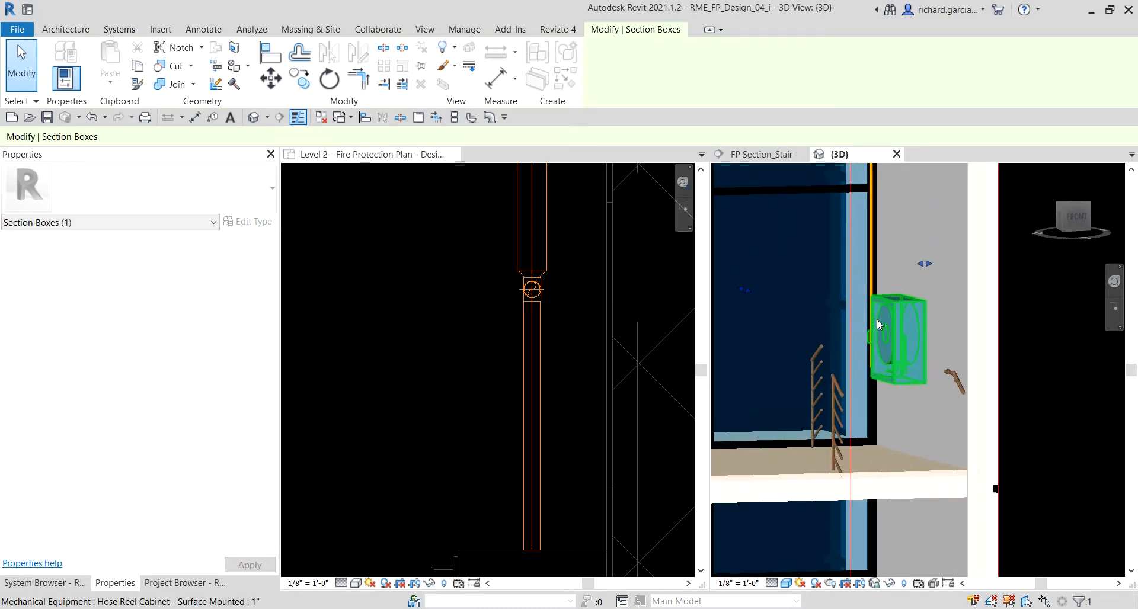
{"action": "middle_click_drag", "start_coordinate": [899, 349], "coordinate": [897, 323], "text": "shift"}
{"action": "scroll", "coordinate": [898, 323], "scroll_direction": "down", "scroll_amount": 6}
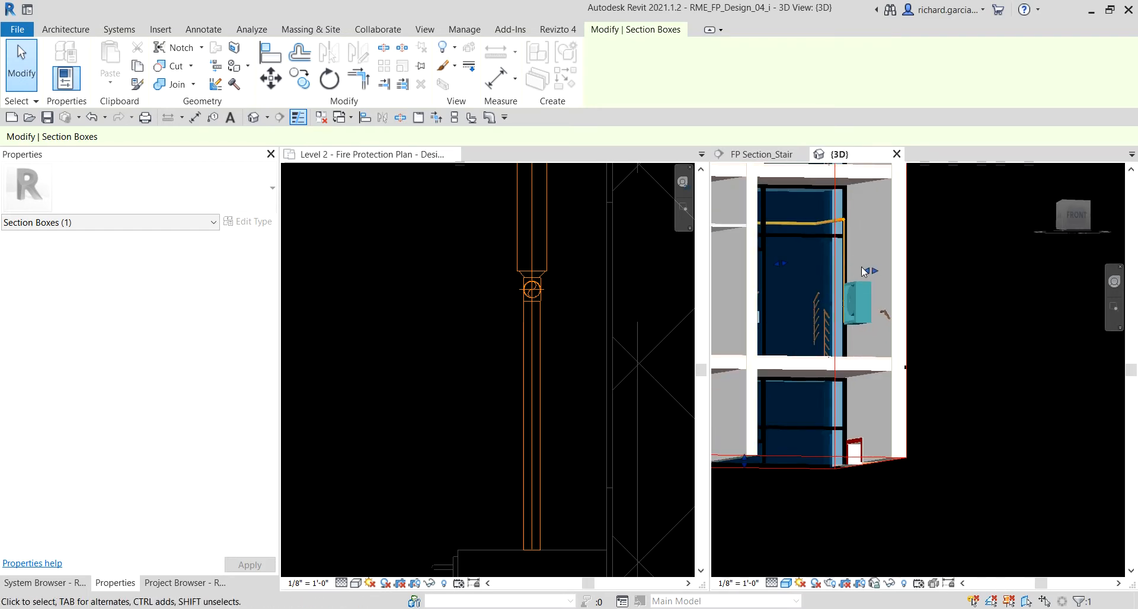
{"action": "left_click", "coordinate": [1062, 330]}
{"action": "middle_click_drag", "start_coordinate": [973, 342], "coordinate": [1029, 395]}
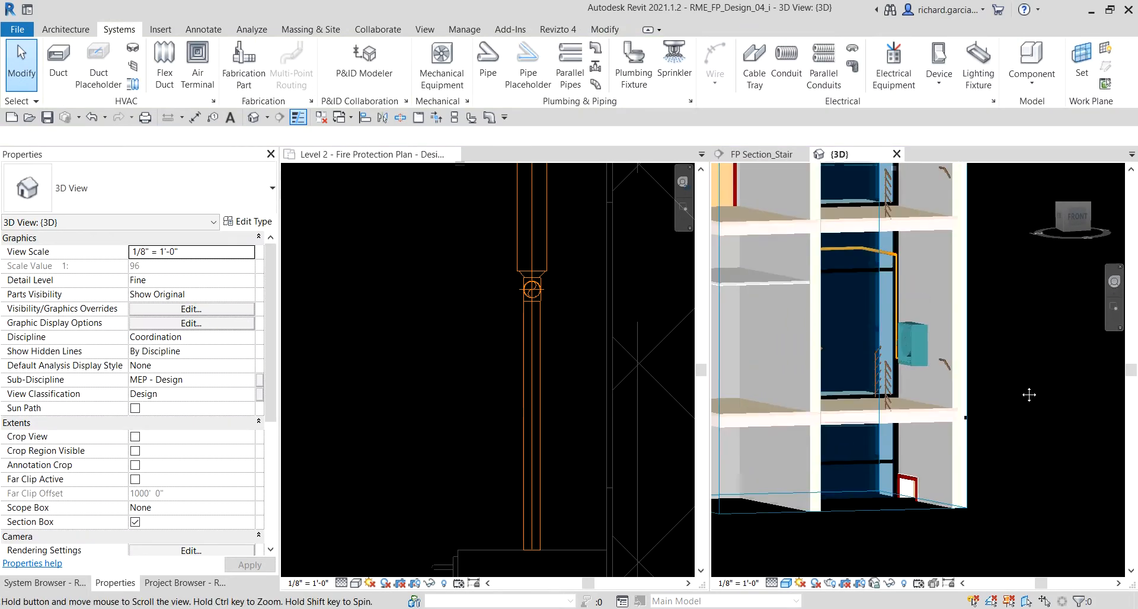
{"action": "scroll", "coordinate": [927, 272], "scroll_direction": "up", "scroll_amount": 5}
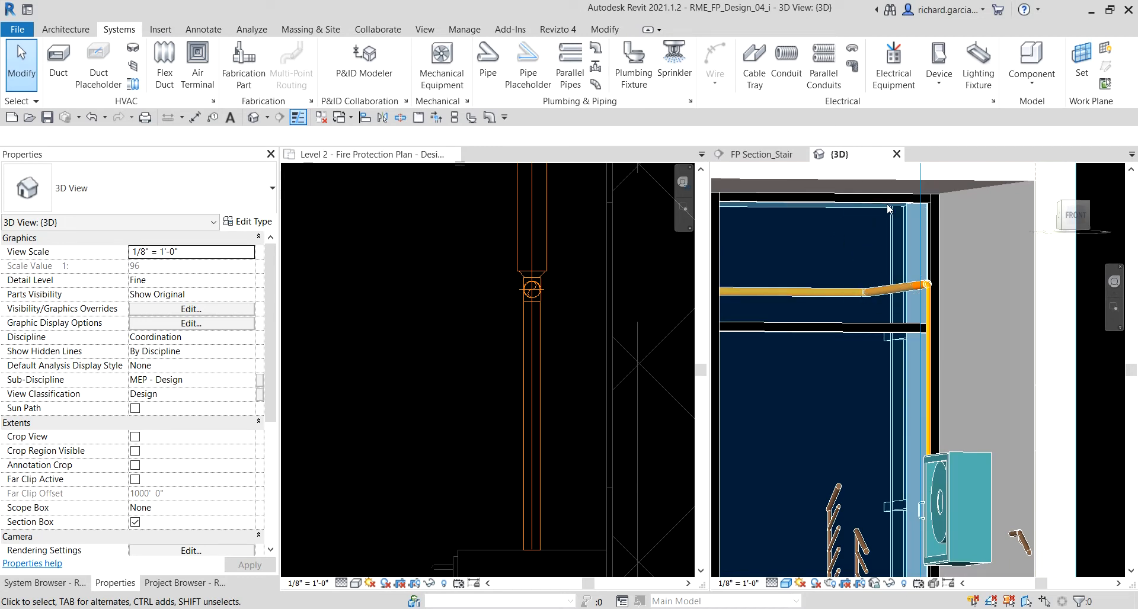
{"action": "scroll", "coordinate": [876, 337], "scroll_direction": "down", "scroll_amount": 3}
{"action": "middle_click_drag", "start_coordinate": [876, 337], "coordinate": [937, 382], "text": "shift"}
{"action": "scroll", "coordinate": [506, 318], "scroll_direction": "down", "scroll_amount": 2}
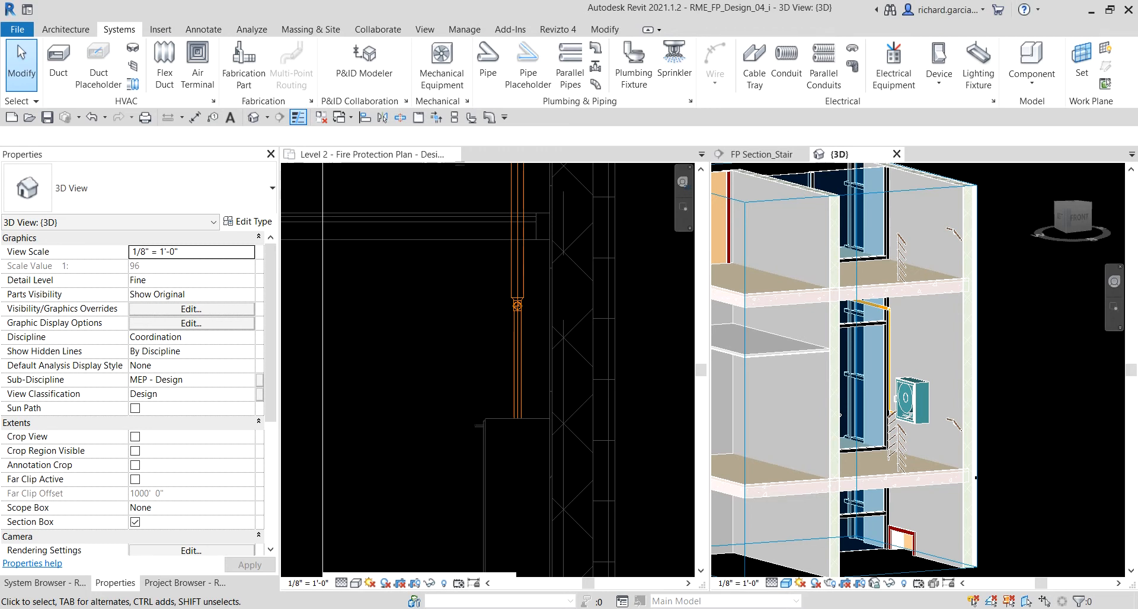
Step: Load the Gate Valve - 2-12 Inch pipe accessory family from Training Files, Imperial, 05_Fire Protection Systems, for placement in the Level 2 plan
{"action": "left_click", "coordinate": [452, 336]}
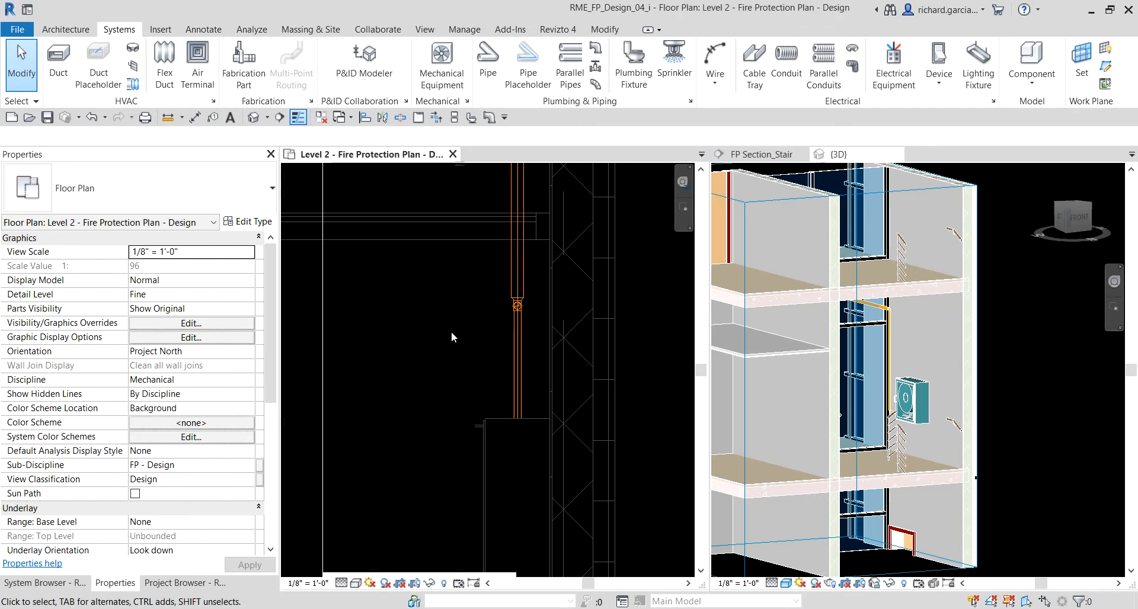
{"action": "middle_click_drag", "start_coordinate": [452, 336], "coordinate": [442, 339]}
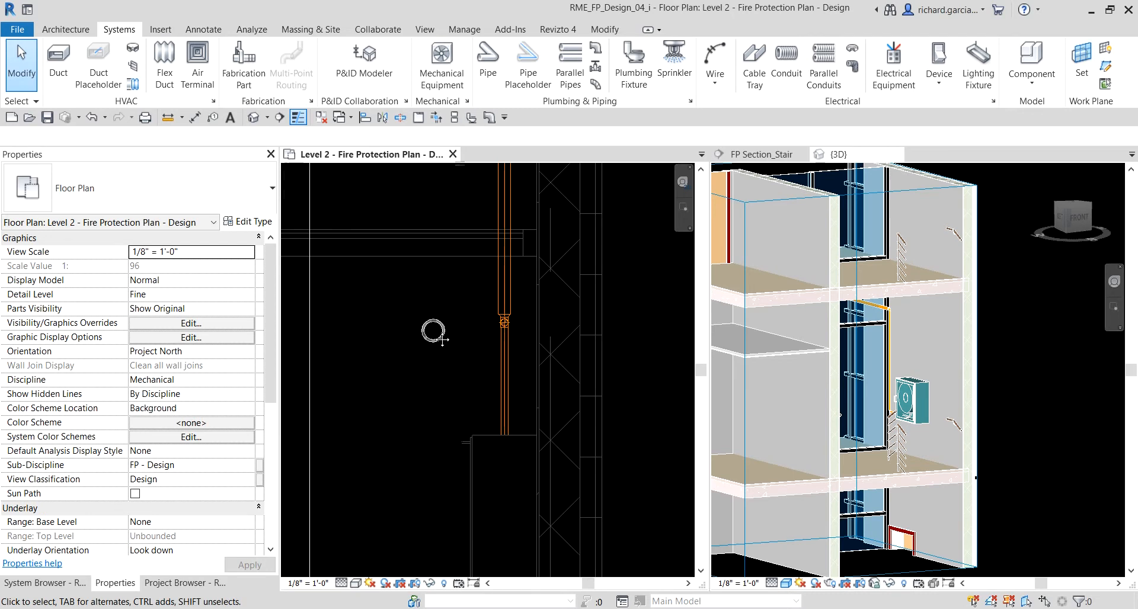
{"action": "left_click", "coordinate": [120, 33]}
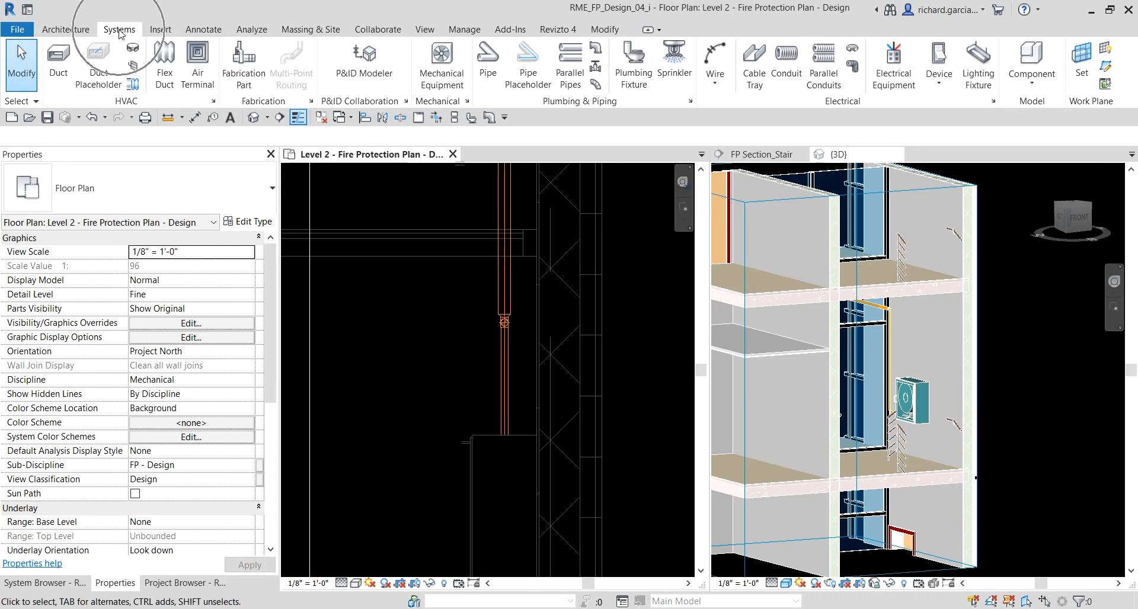
{"action": "left_click", "coordinate": [595, 66]}
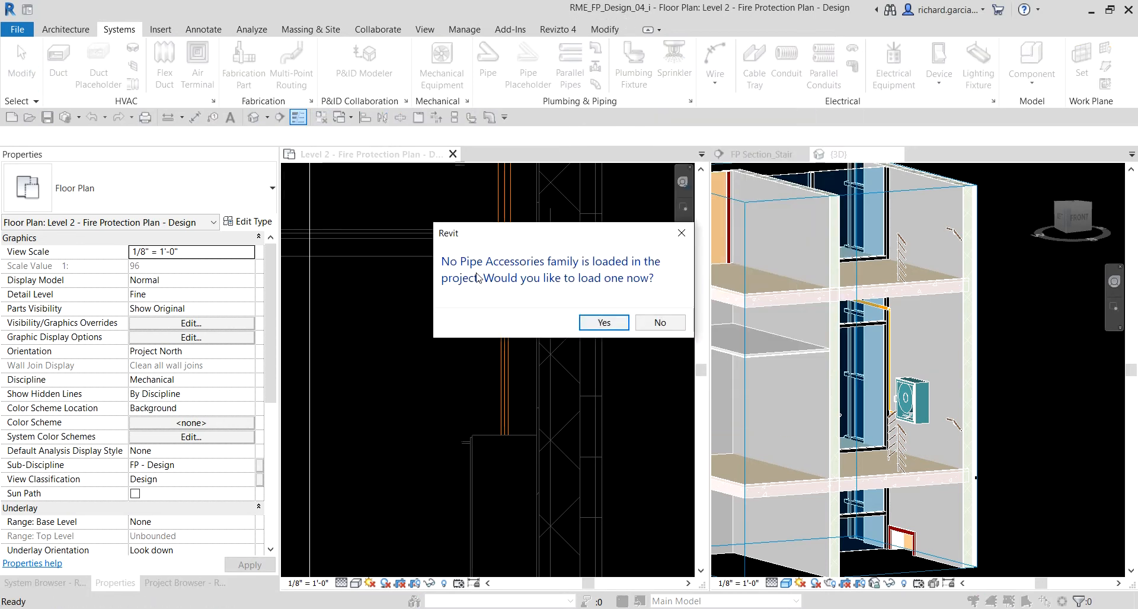
{"action": "left_click", "coordinate": [517, 272]}
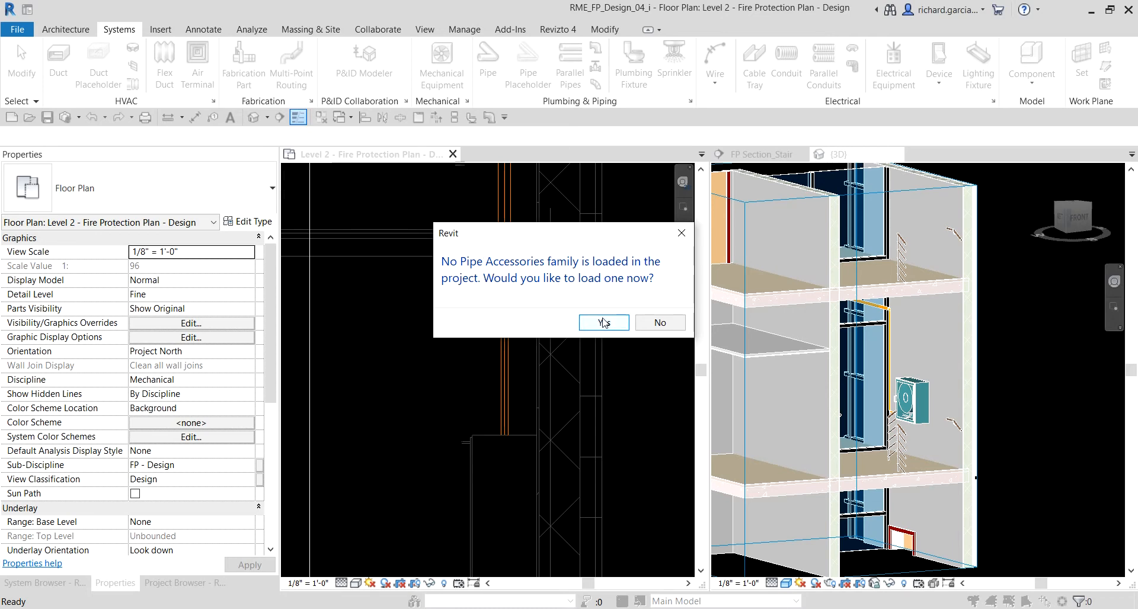
{"action": "left_click", "coordinate": [603, 323]}
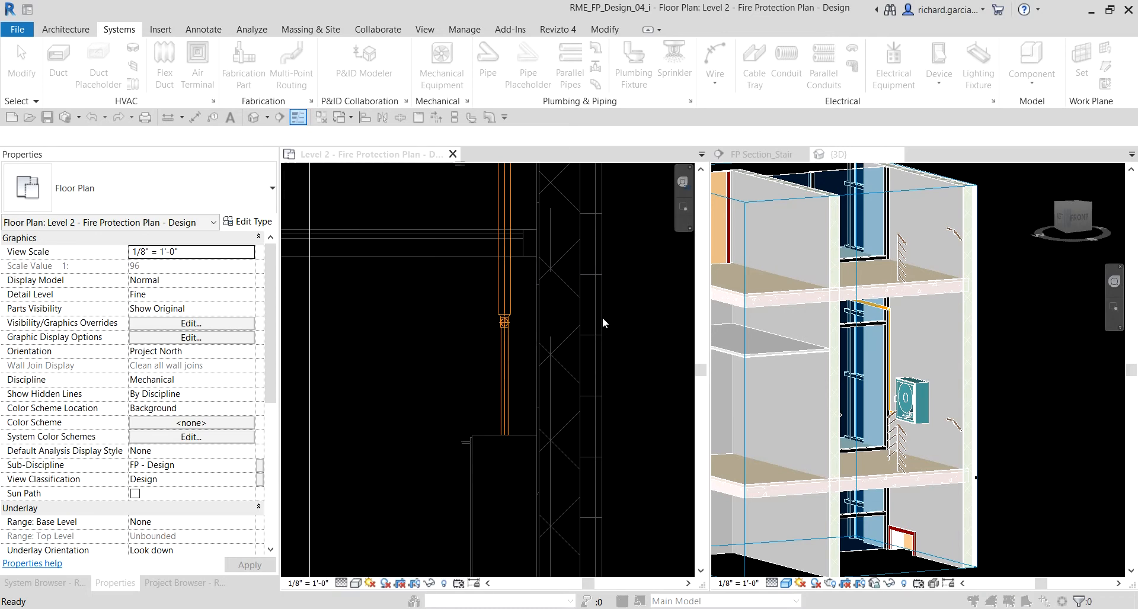
{"action": "scroll", "coordinate": [351, 238], "scroll_direction": "up", "scroll_amount": 5}
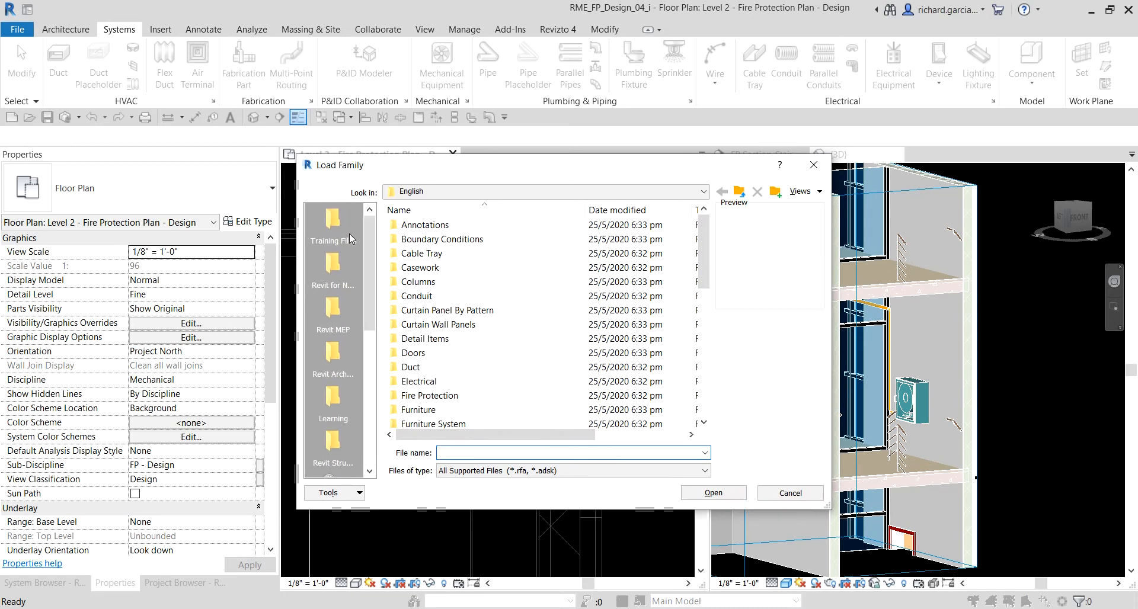
{"action": "left_click", "coordinate": [338, 222]}
{"action": "left_click", "coordinate": [429, 230]}
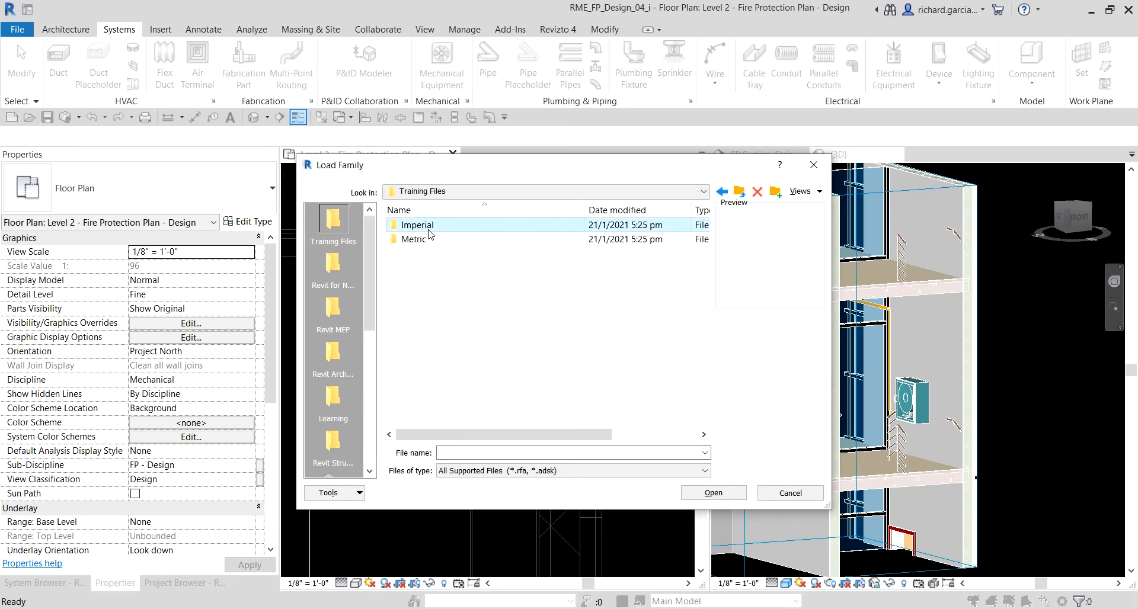
{"action": "double_click", "coordinate": [429, 230]}
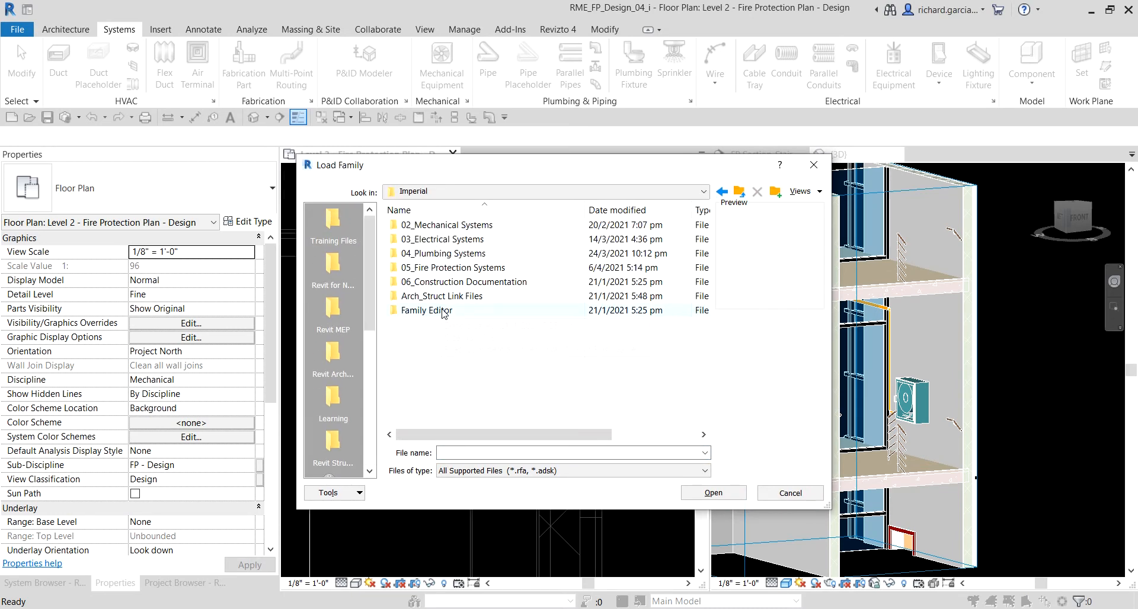
{"action": "double_click", "coordinate": [455, 270]}
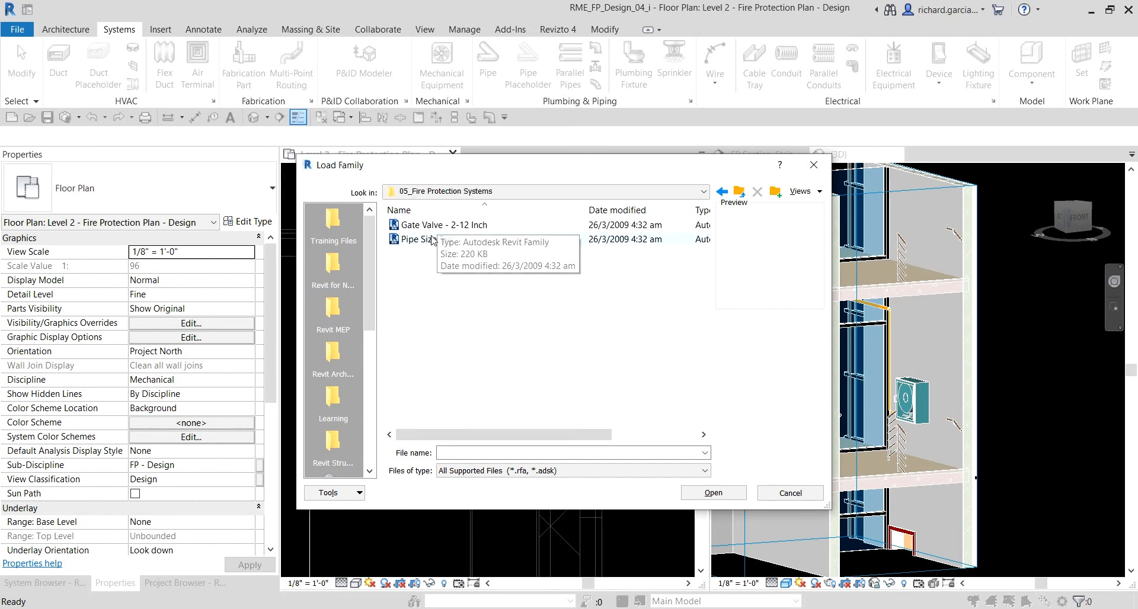
{"action": "left_click", "coordinate": [431, 227]}
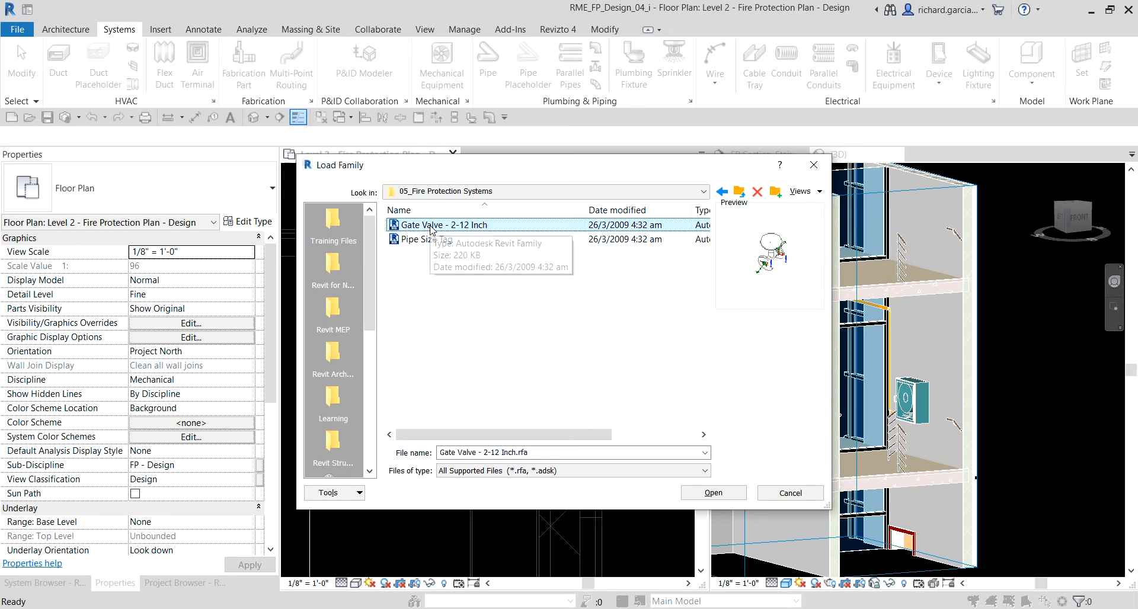
{"action": "left_click", "coordinate": [729, 496]}
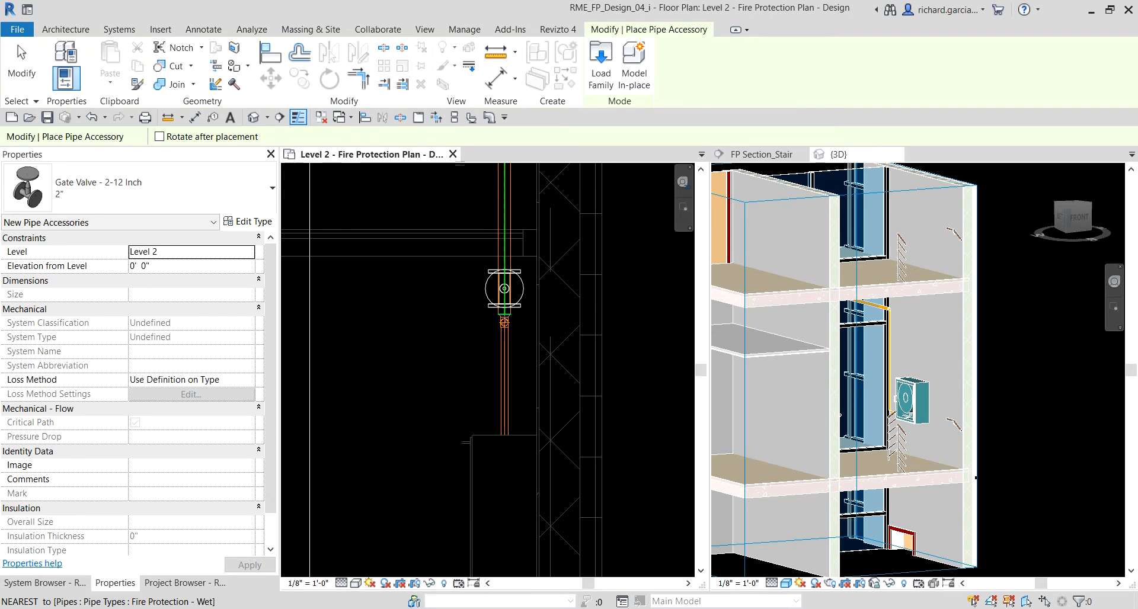
Step: Place a 2" gate valve at the midpoint of the short pipe feeding the hose reel cabinet in the Level 2 plan
{"action": "scroll", "coordinate": [501, 393], "scroll_direction": "up", "scroll_amount": 2}
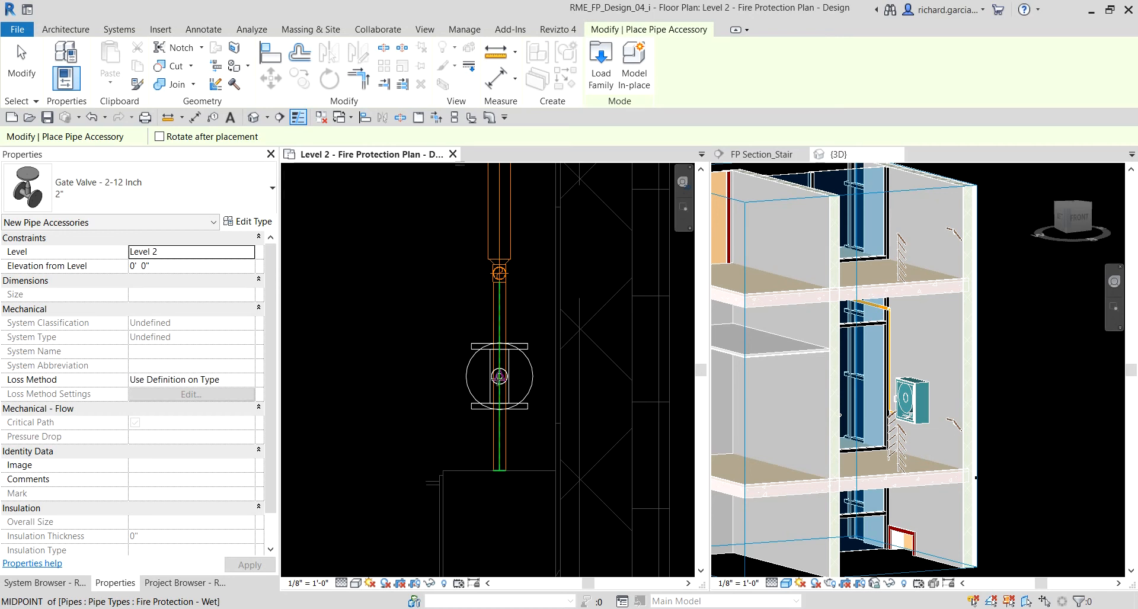
{"action": "left_click", "coordinate": [499, 376]}
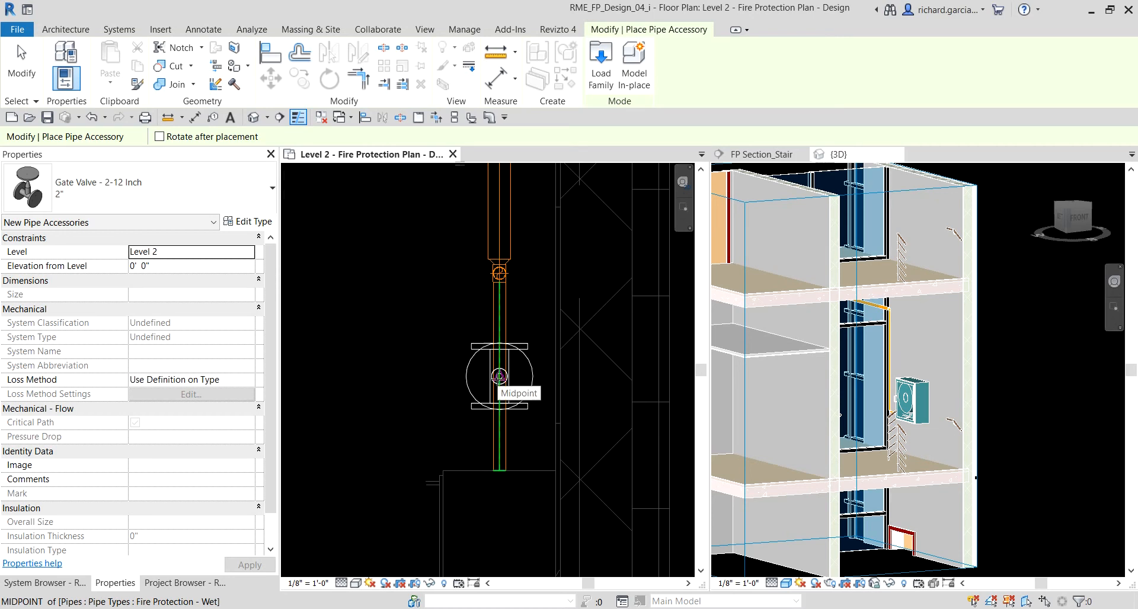
{"action": "left_click", "coordinate": [499, 377]}
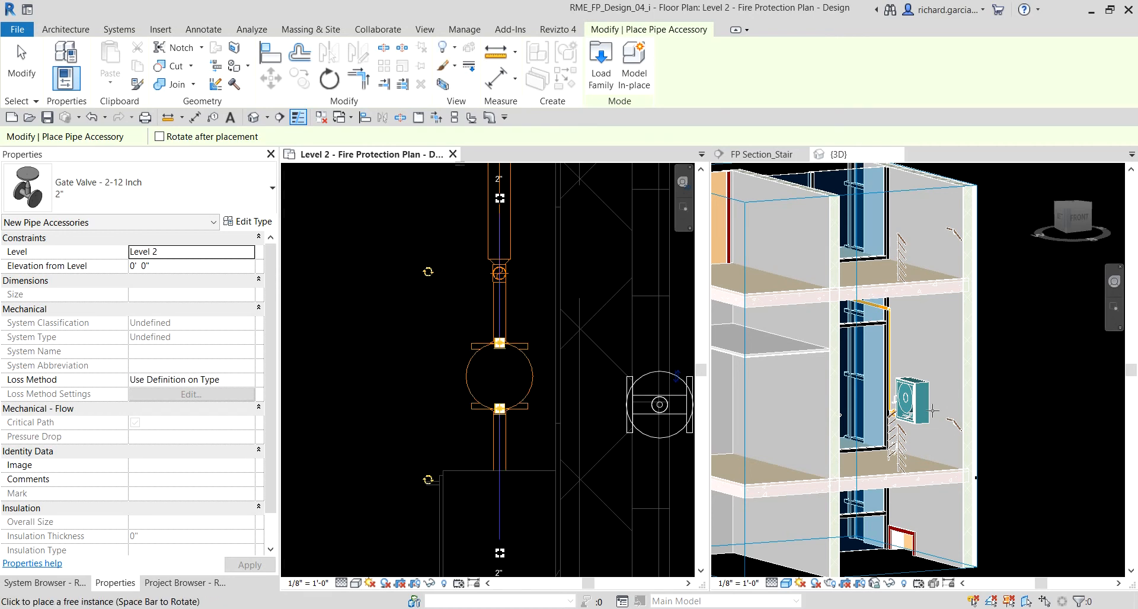
{"action": "scroll", "coordinate": [932, 410], "scroll_direction": "up", "scroll_amount": 5}
{"action": "key", "text": "Escape"}
{"action": "key", "text": "Escape"}
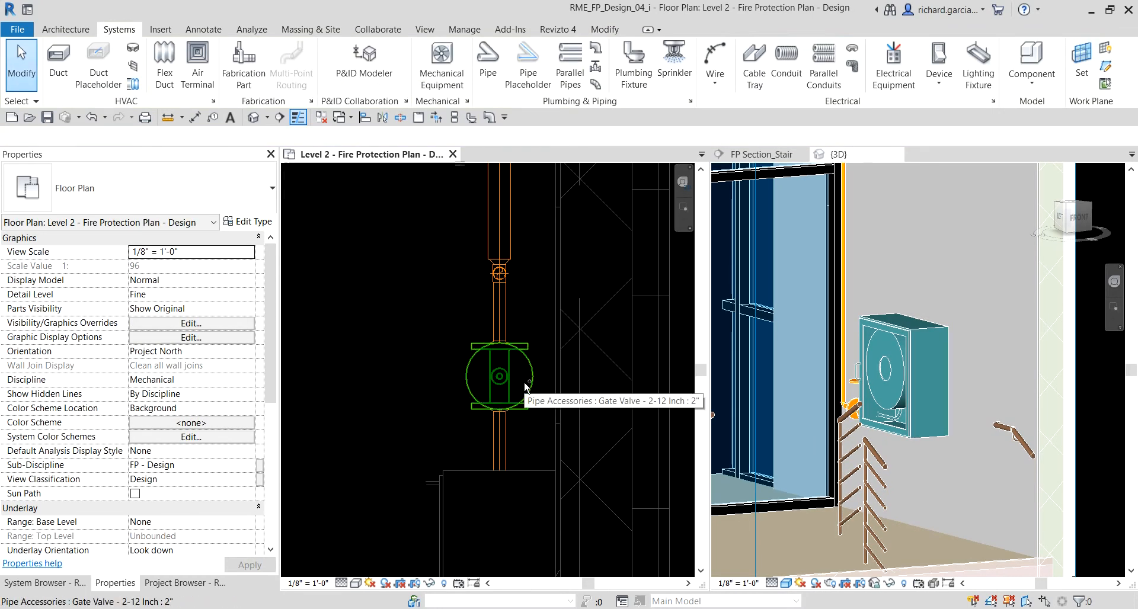
Step: Pull the section box's side face inward past the adjacent bay and inspect the gate valve beside the hose reel cabinet in 3D
{"action": "scroll", "coordinate": [524, 382], "scroll_direction": "down", "scroll_amount": 1}
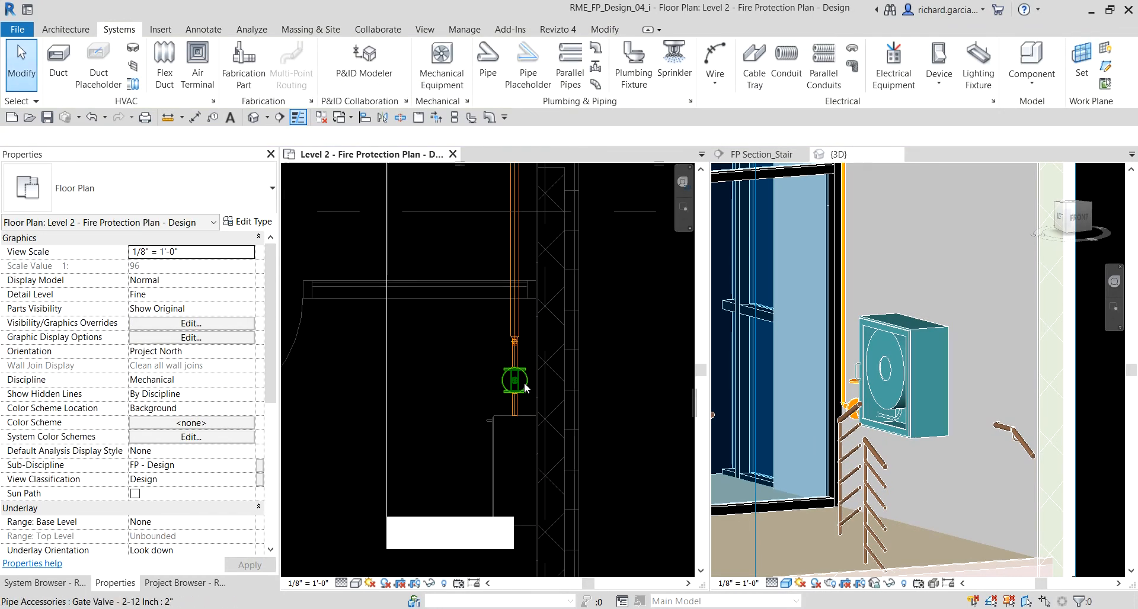
{"action": "scroll", "coordinate": [897, 346], "scroll_direction": "down", "scroll_amount": 4}
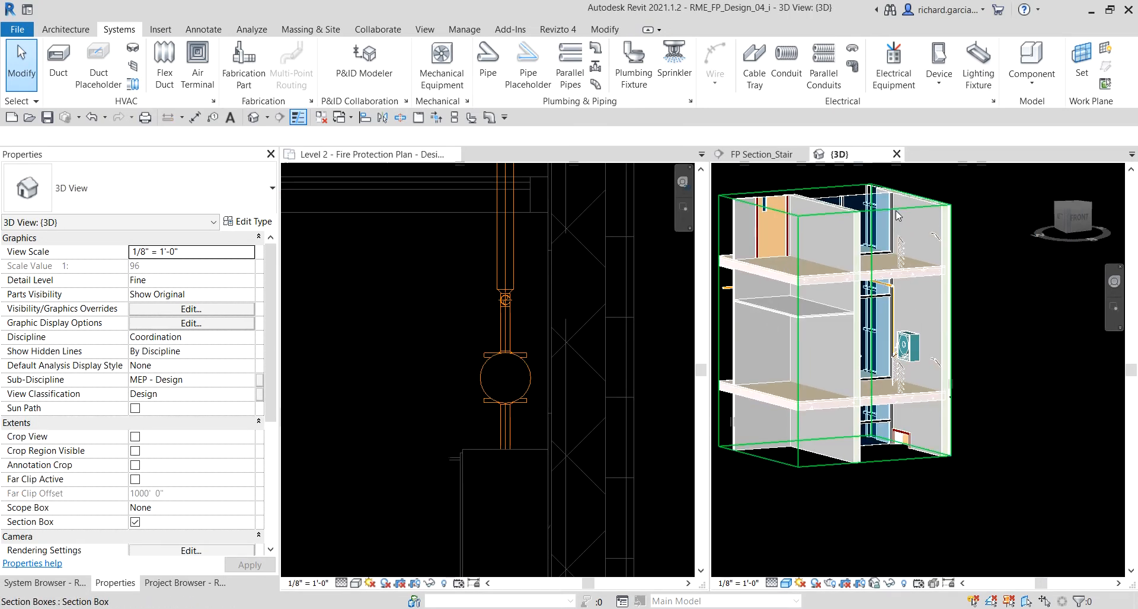
{"action": "left_click", "coordinate": [875, 243]}
{"action": "left_click_drag", "start_coordinate": [758, 330], "coordinate": [855, 375]}
{"action": "scroll", "coordinate": [915, 349], "scroll_direction": "up", "scroll_amount": 8}
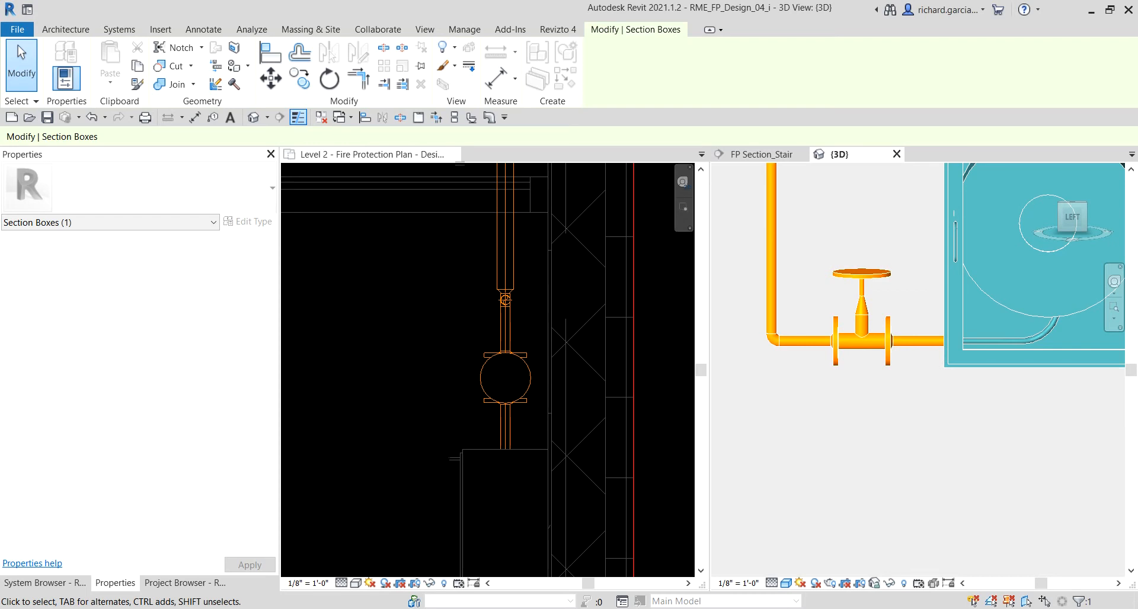
{"action": "scroll", "coordinate": [857, 400], "scroll_direction": "down", "scroll_amount": 8}
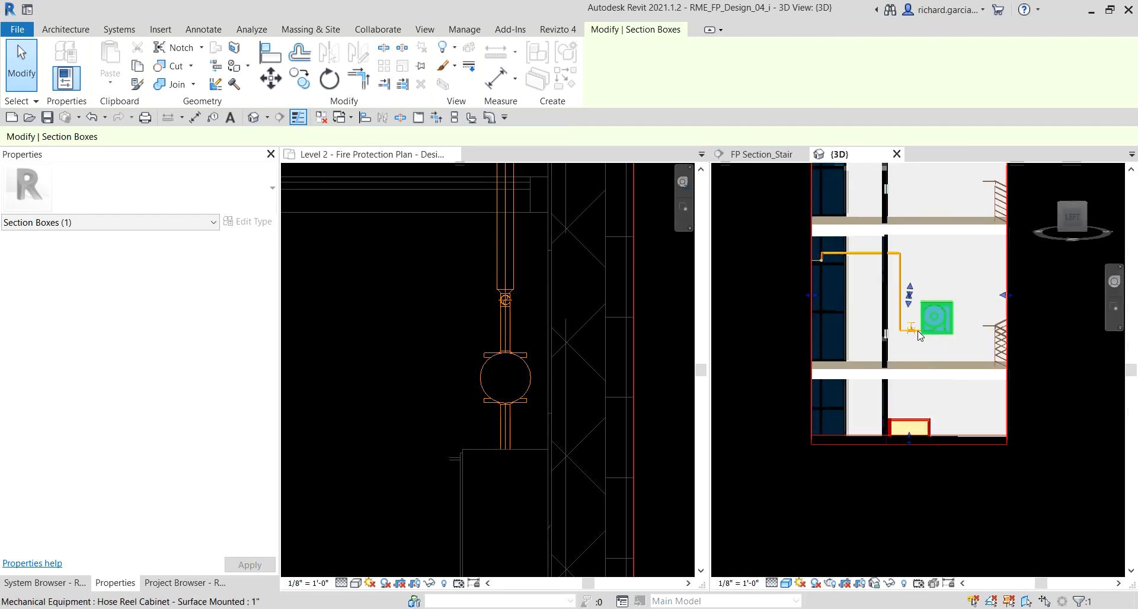
{"action": "middle_click_drag", "start_coordinate": [857, 400], "coordinate": [855, 381], "text": "shift"}
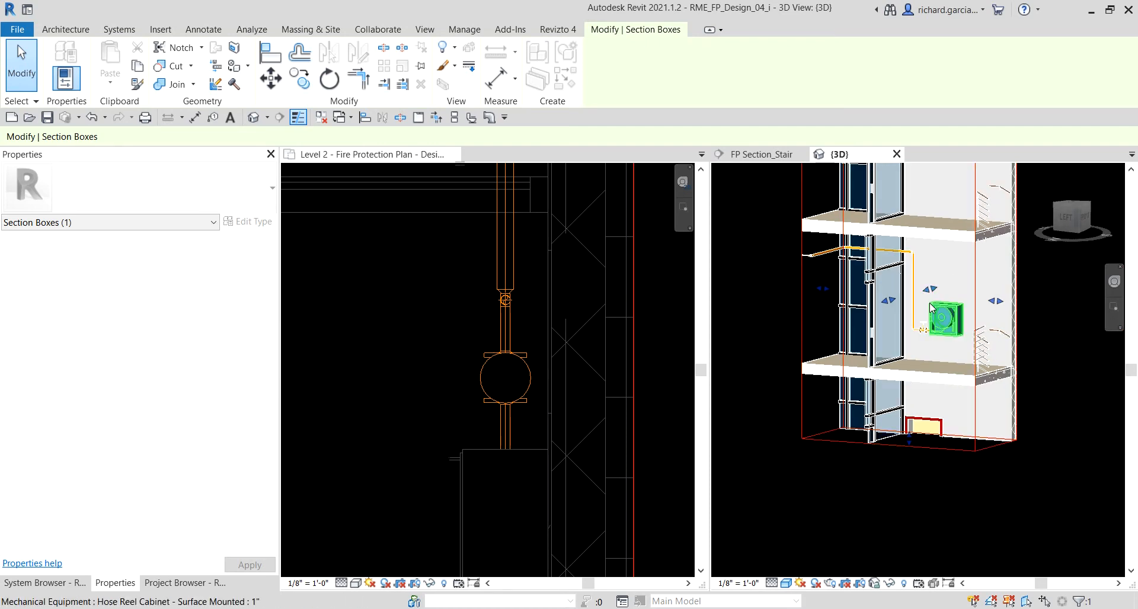
{"action": "scroll", "coordinate": [917, 342], "scroll_direction": "up", "scroll_amount": 4}
{"action": "middle_click_drag", "start_coordinate": [917, 342], "coordinate": [840, 352]}
{"action": "scroll", "coordinate": [907, 403], "scroll_direction": "down", "scroll_amount": 3}
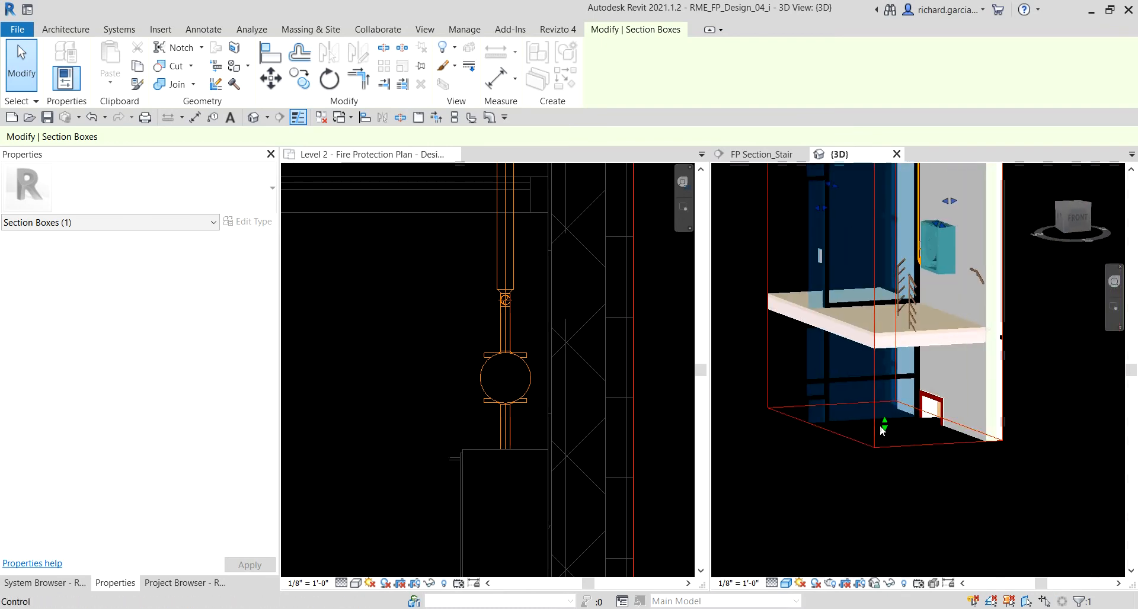
Step: Stretch the 3D view's section box downward to include the floor below
{"action": "left_click_drag", "start_coordinate": [887, 427], "coordinate": [897, 531]}
{"action": "scroll", "coordinate": [896, 407], "scroll_direction": "down", "scroll_amount": 4}
{"action": "middle_click_drag", "start_coordinate": [875, 386], "coordinate": [990, 360]}
{"action": "scroll", "coordinate": [948, 355], "scroll_direction": "up", "scroll_amount": 5}
{"action": "middle_click_drag", "start_coordinate": [913, 314], "coordinate": [899, 279], "text": "shift"}
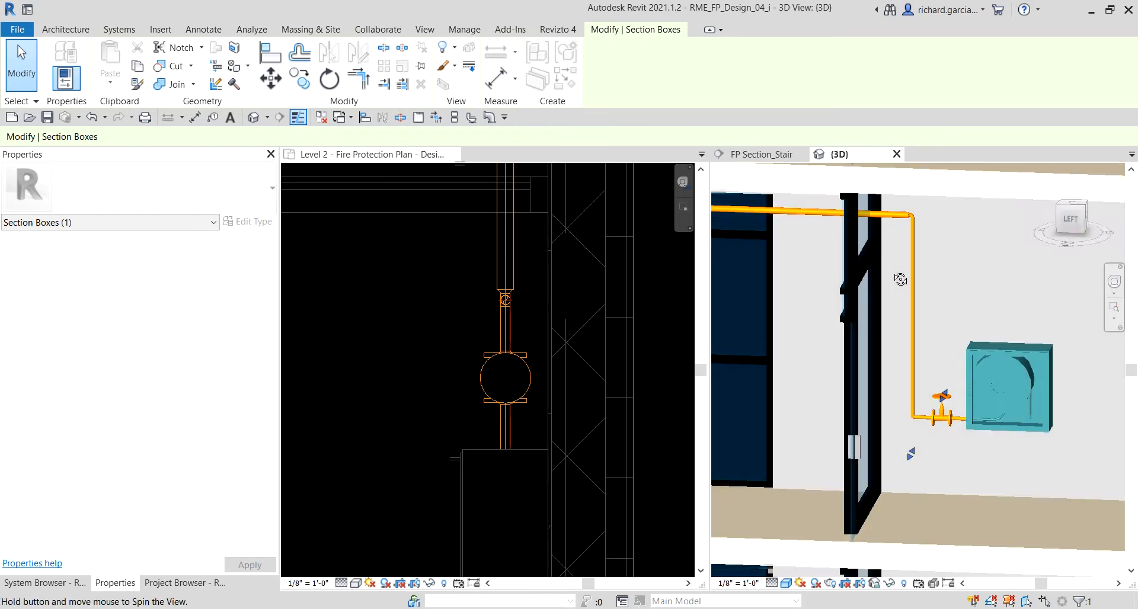
Step: Select the elbow and reducer atop the hose reel's vertical pipe and shift them with the drop farther from the cabinet
{"action": "left_click", "coordinate": [896, 228]}
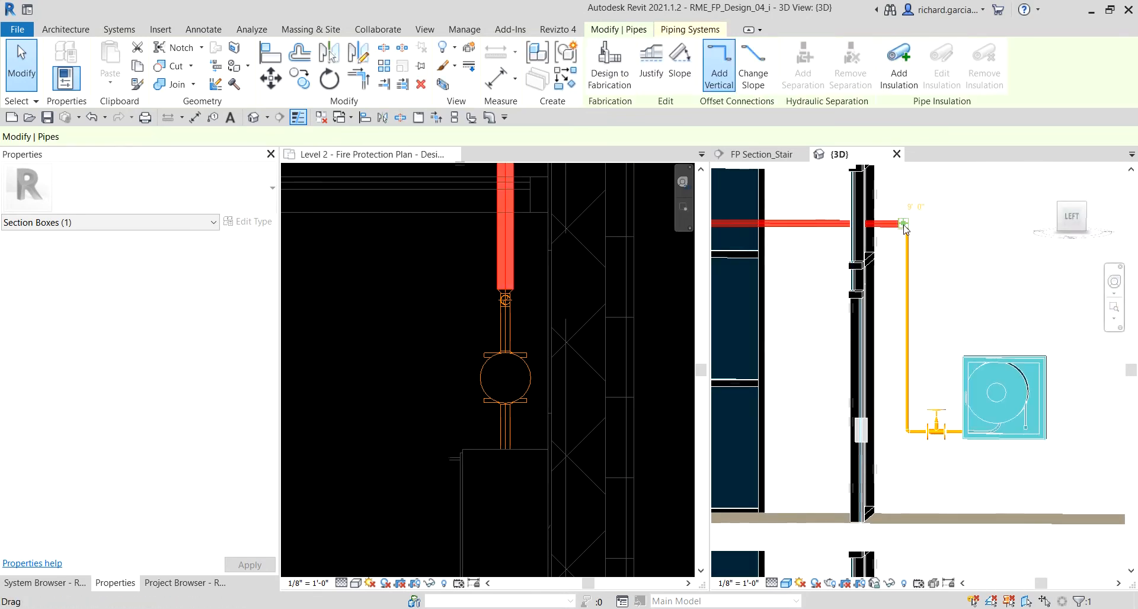
{"action": "scroll", "coordinate": [896, 225], "scroll_direction": "up", "scroll_amount": 5}
{"action": "left_click", "coordinate": [893, 193]}
{"action": "left_click_drag", "start_coordinate": [963, 286], "coordinate": [872, 302]}
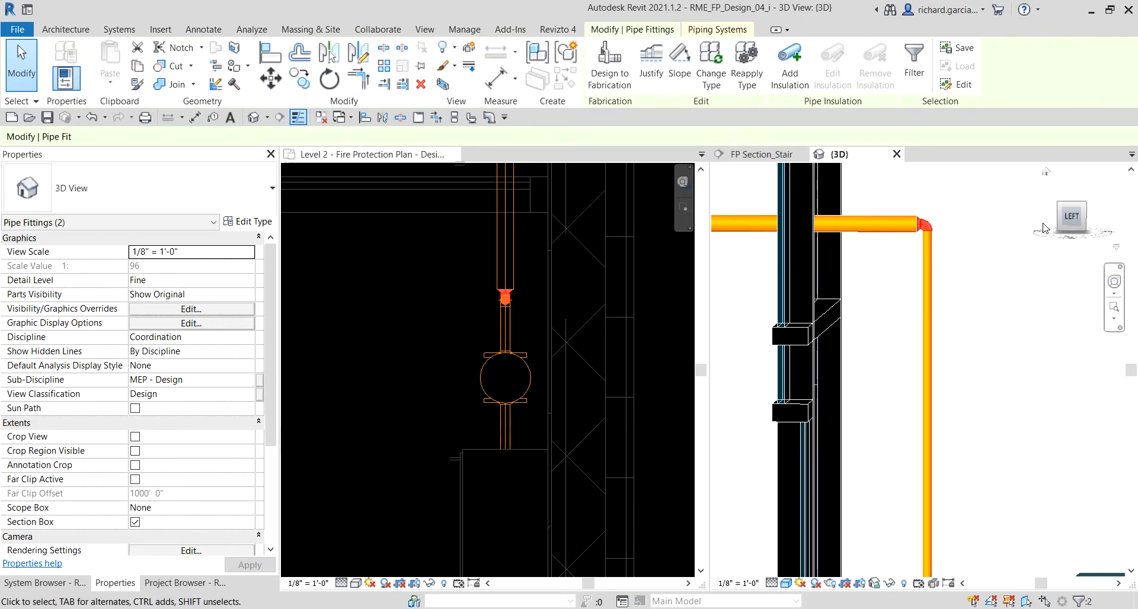
{"action": "scroll", "coordinate": [870, 303], "scroll_direction": "down", "scroll_amount": 5}
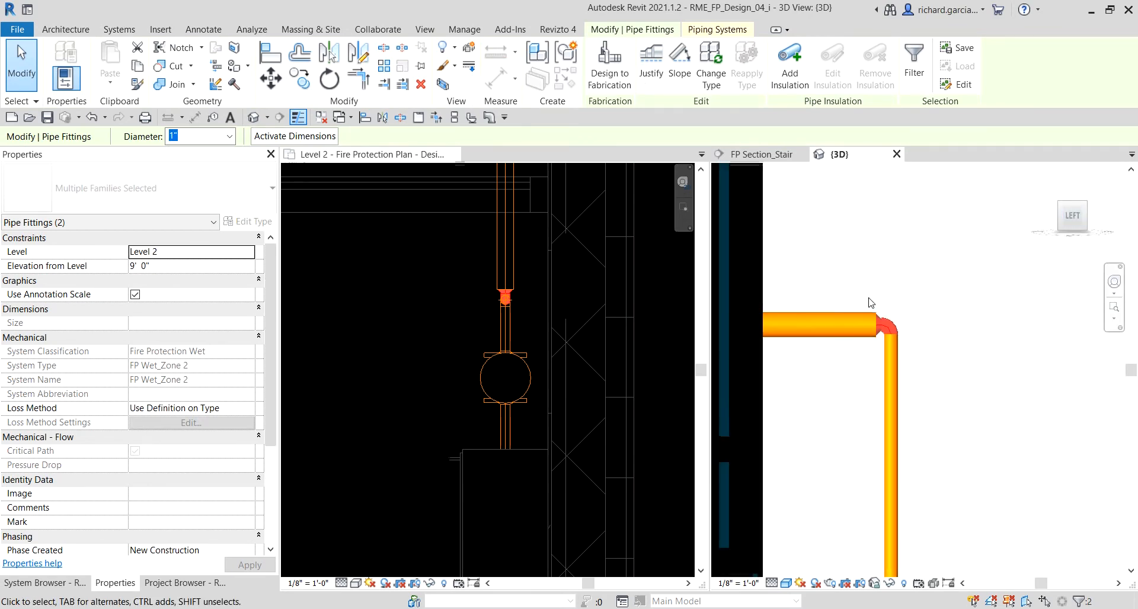
{"action": "middle_click_drag", "start_coordinate": [889, 308], "coordinate": [931, 323]}
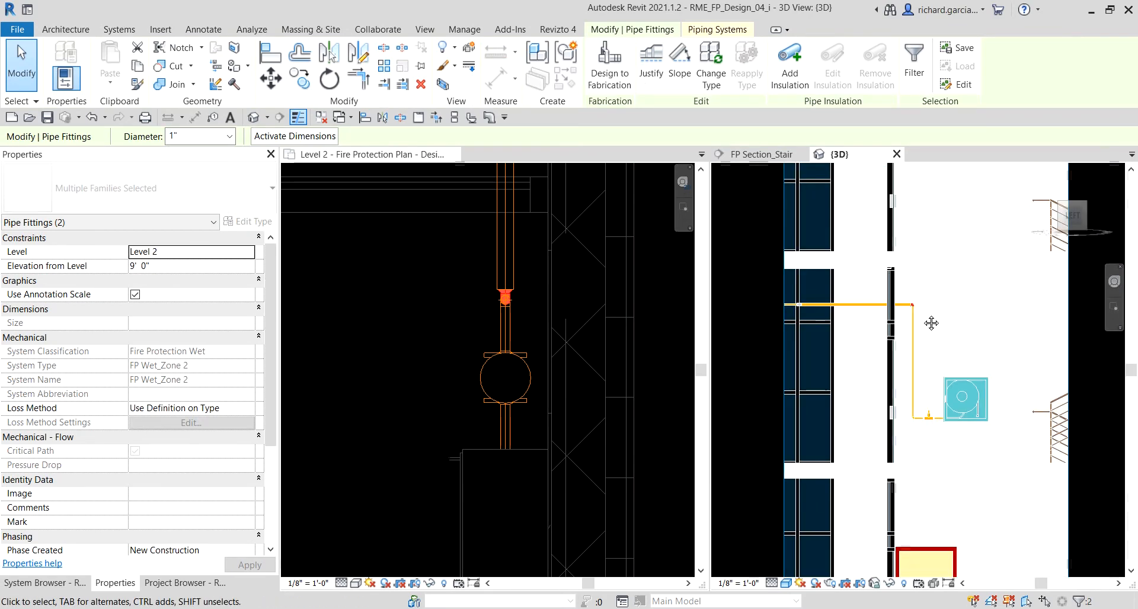
{"action": "left_click_drag", "start_coordinate": [931, 323], "coordinate": [923, 318]}
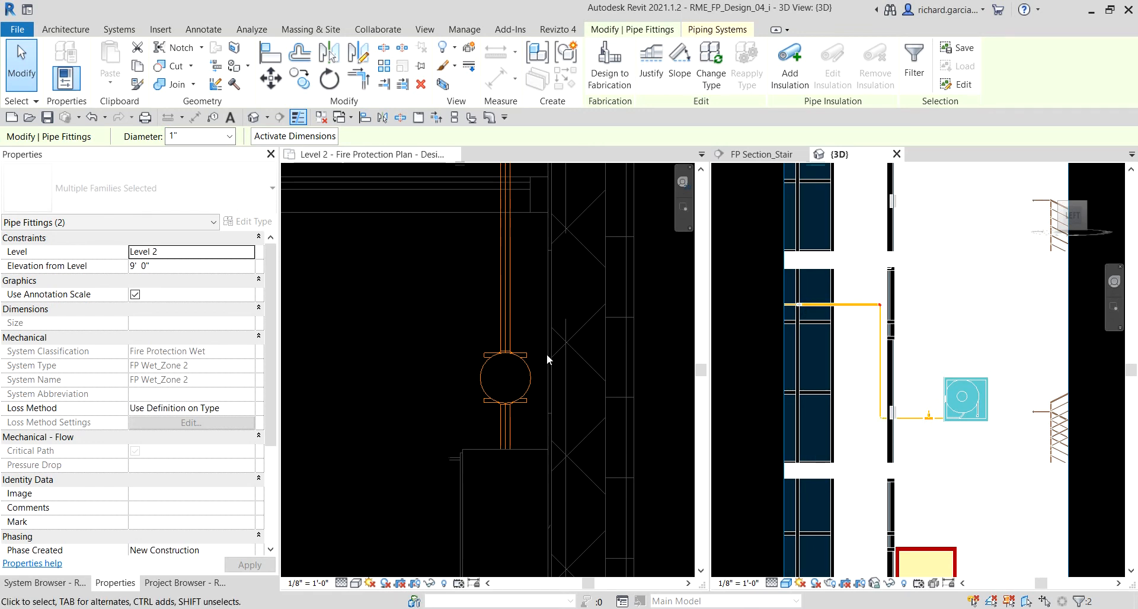
{"action": "scroll", "coordinate": [547, 354], "scroll_direction": "down", "scroll_amount": 3}
{"action": "scroll", "coordinate": [500, 312], "scroll_direction": "down", "scroll_amount": 4}
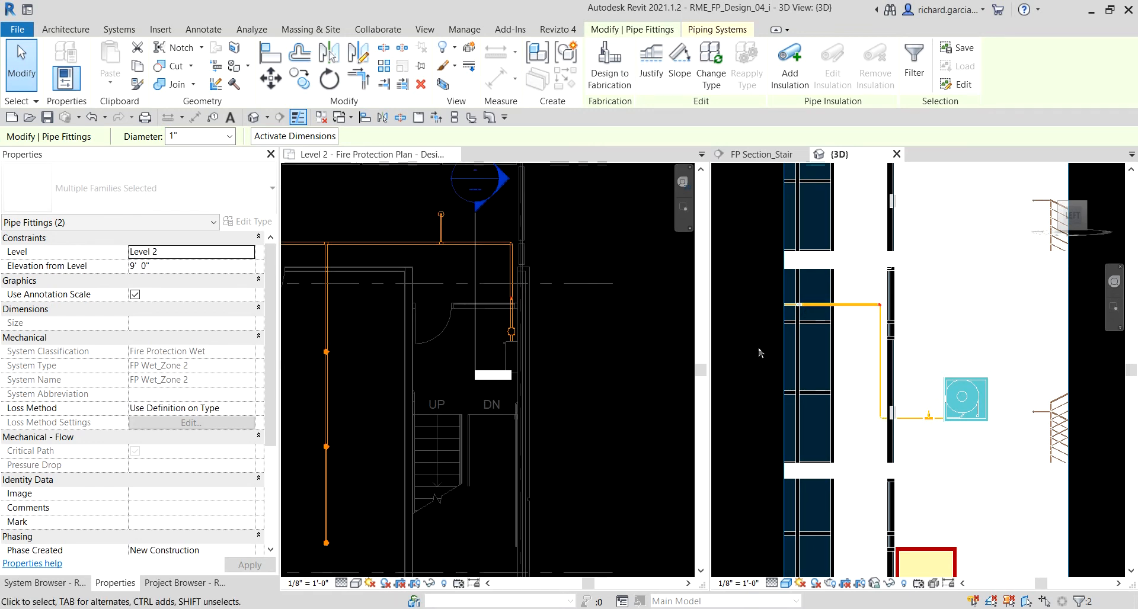
{"action": "middle_click_drag", "start_coordinate": [883, 361], "coordinate": [889, 445], "text": "shift"}
{"action": "scroll", "coordinate": [845, 408], "scroll_direction": "down", "scroll_amount": 4}
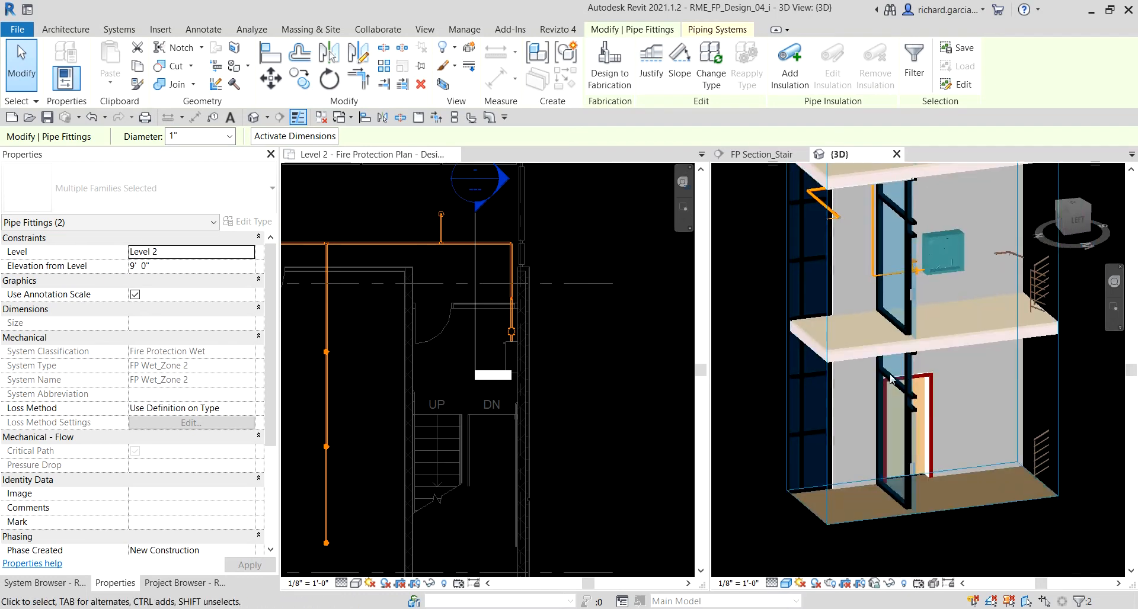
Step: Stretch the 3D view's section box sideways to take in the adjacent glazed bay next to the hose reel piping
{"action": "left_click", "coordinate": [836, 409]}
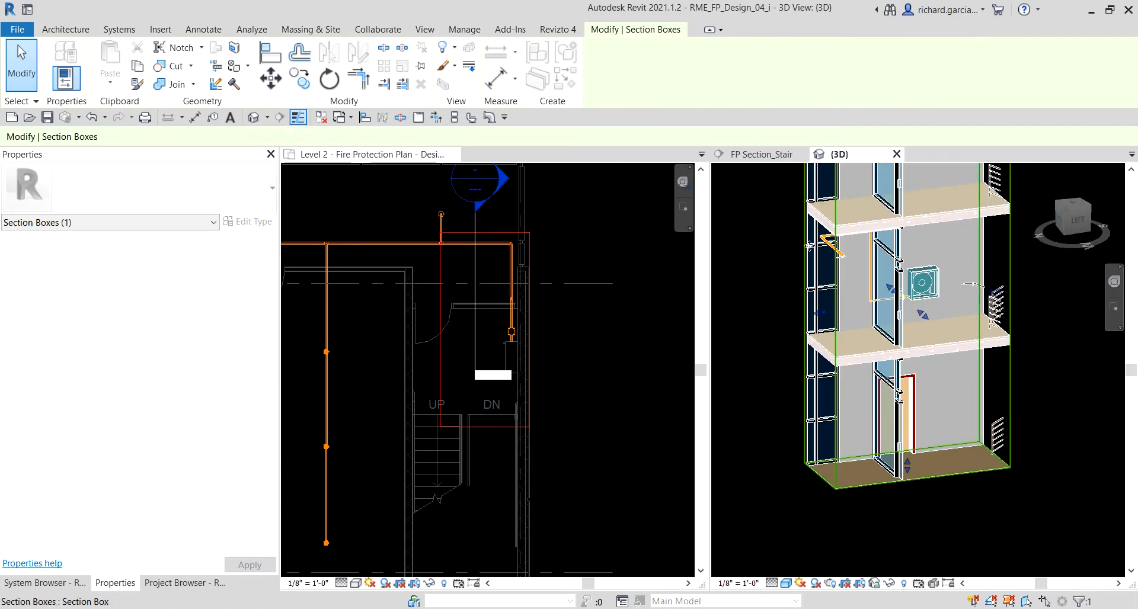
{"action": "left_click_drag", "start_coordinate": [821, 313], "coordinate": [745, 324]}
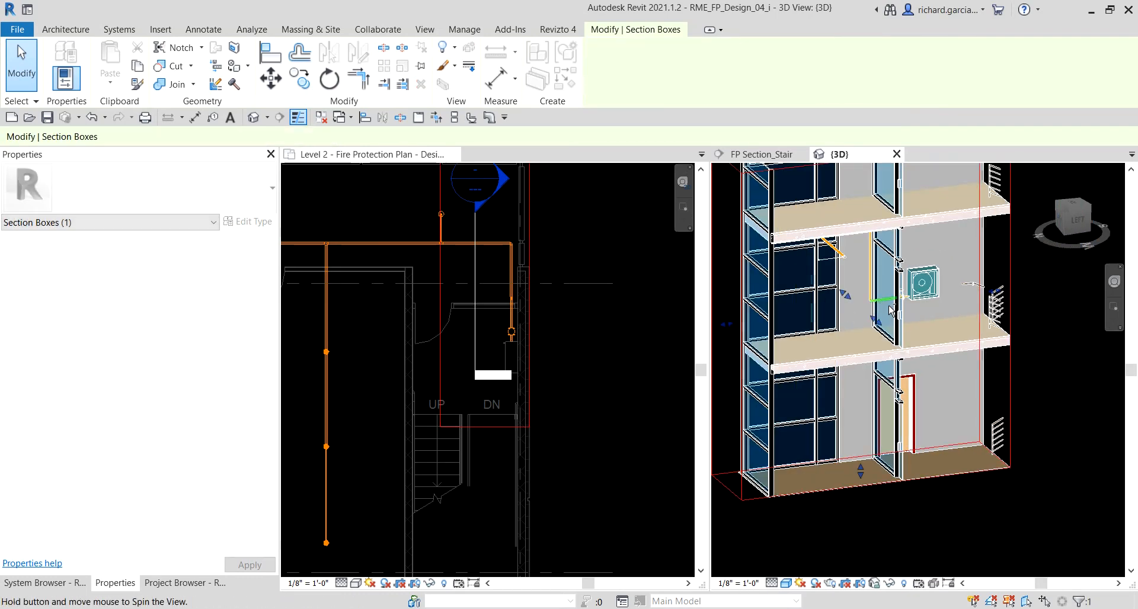
{"action": "middle_click_drag", "start_coordinate": [744, 324], "coordinate": [853, 332], "text": "shift"}
{"action": "scroll", "coordinate": [889, 355], "scroll_direction": "up", "scroll_amount": 5}
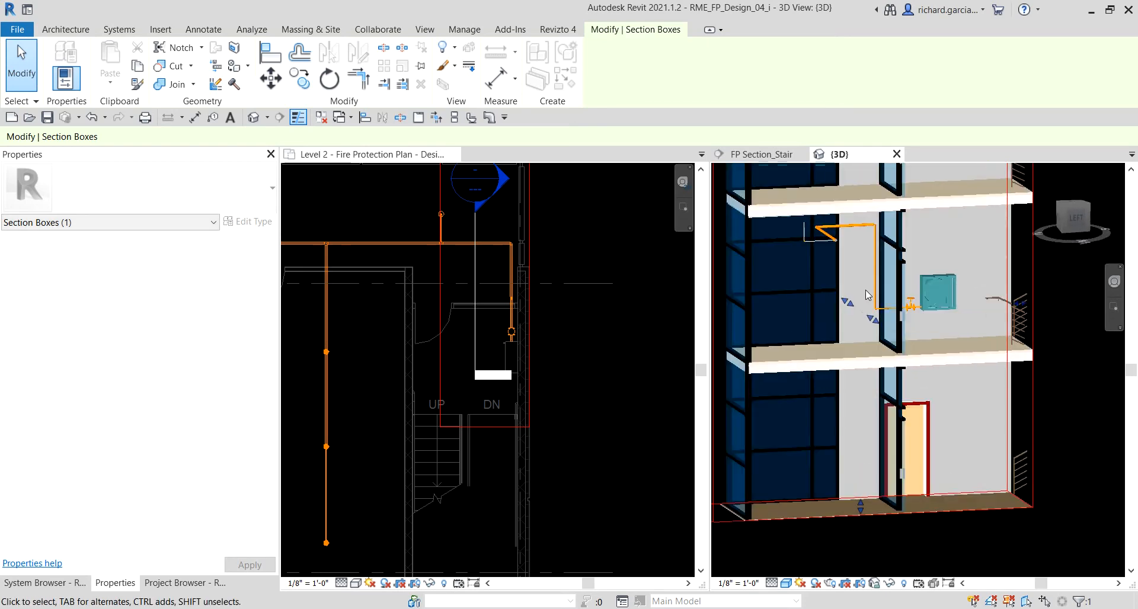
{"action": "scroll", "coordinate": [889, 356], "scroll_direction": "up", "scroll_amount": 4}
{"action": "key", "text": "Escape"}
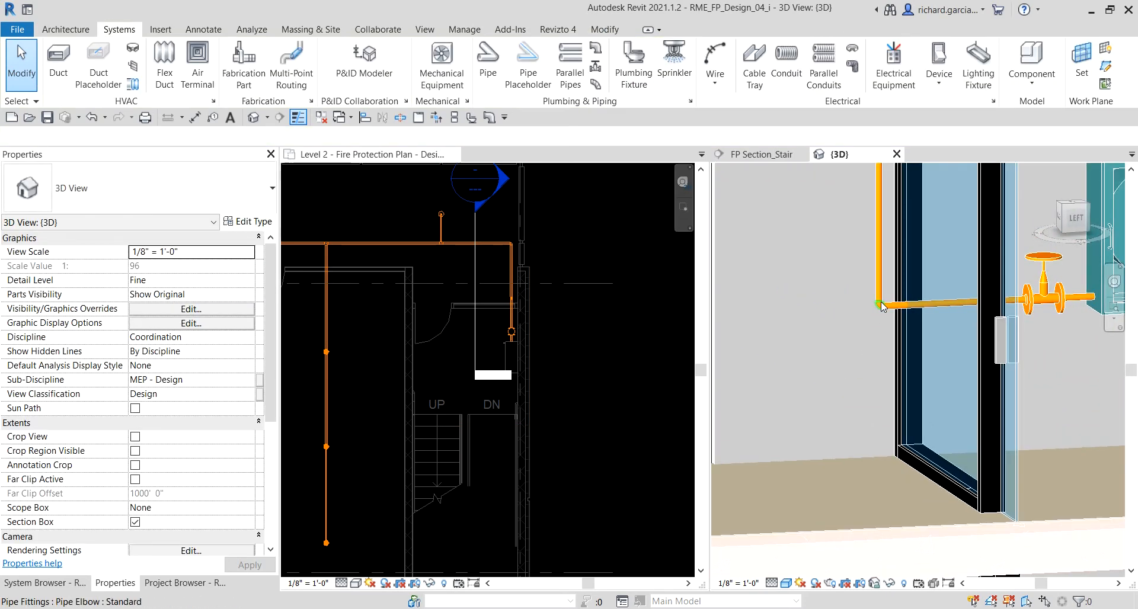
Step: Convert the elbow at the base of the hose reel's vertical pipe into a tee with an open downward connection
{"action": "left_click", "coordinate": [880, 307]}
{"action": "scroll", "coordinate": [874, 326], "scroll_direction": "up", "scroll_amount": 3}
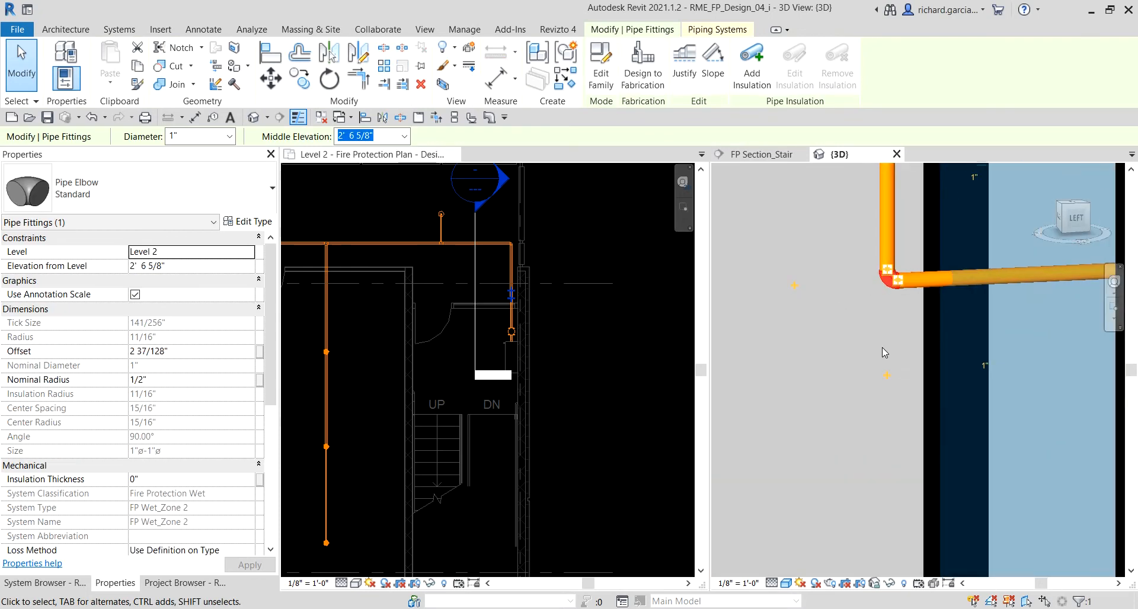
{"action": "left_click", "coordinate": [886, 377]}
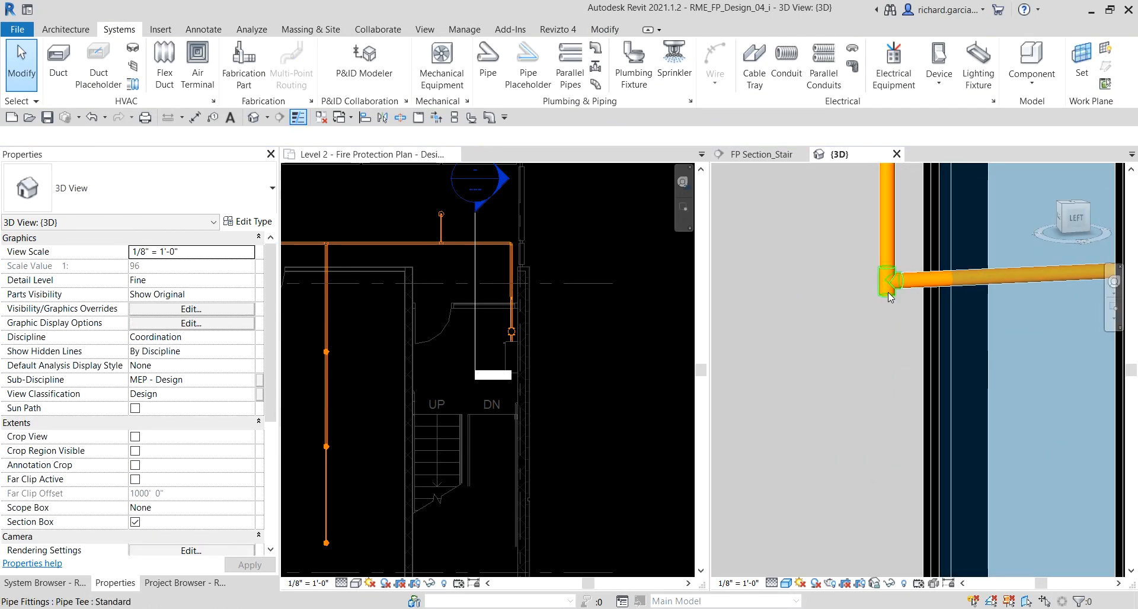
Step: Draw a 1" pipe from the tee's open lower connector down to a middle elevation of 0' 0" on Level 2
{"action": "left_click", "coordinate": [889, 303]}
{"action": "right_click", "coordinate": [889, 302]}
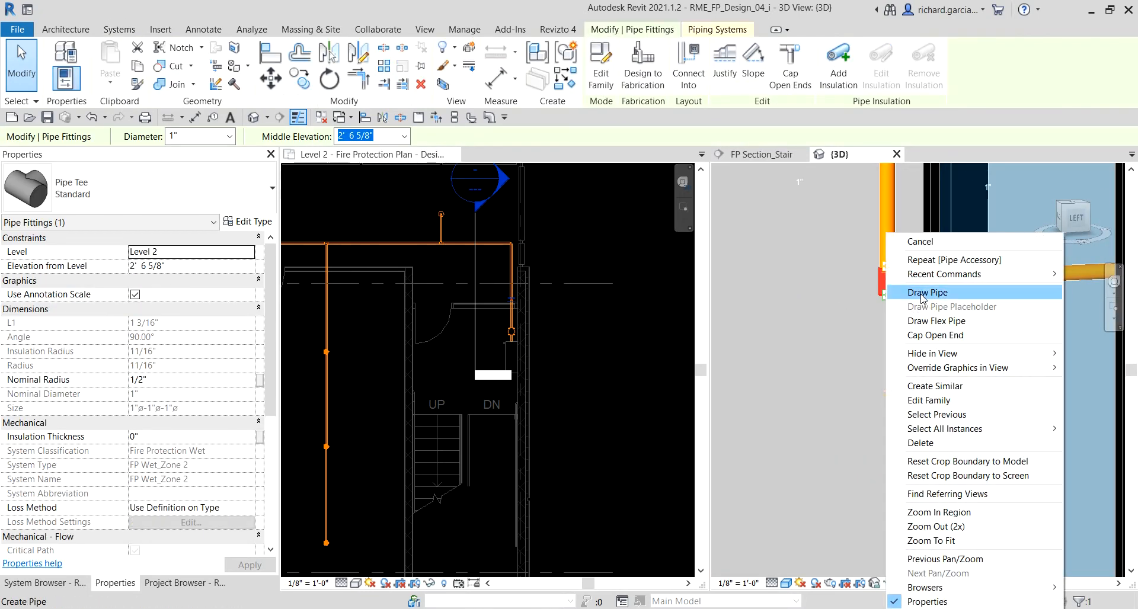
{"action": "left_click", "coordinate": [921, 292]}
{"action": "scroll", "coordinate": [831, 359], "scroll_direction": "down", "scroll_amount": 3}
{"action": "scroll", "coordinate": [831, 359], "scroll_direction": "down", "scroll_amount": 5}
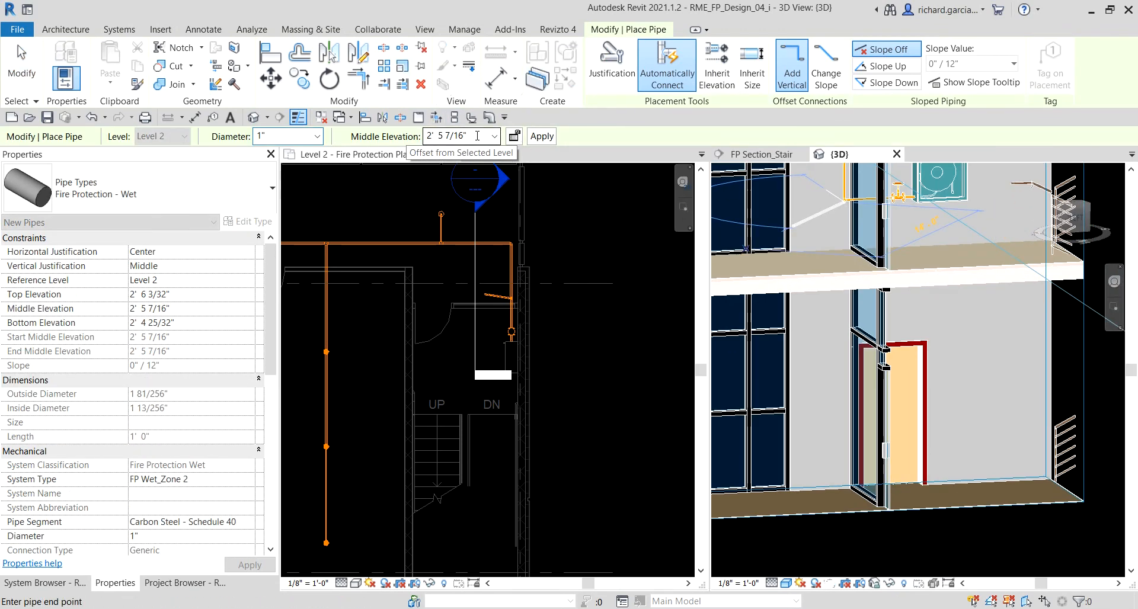
{"action": "left_click", "coordinate": [477, 136]}
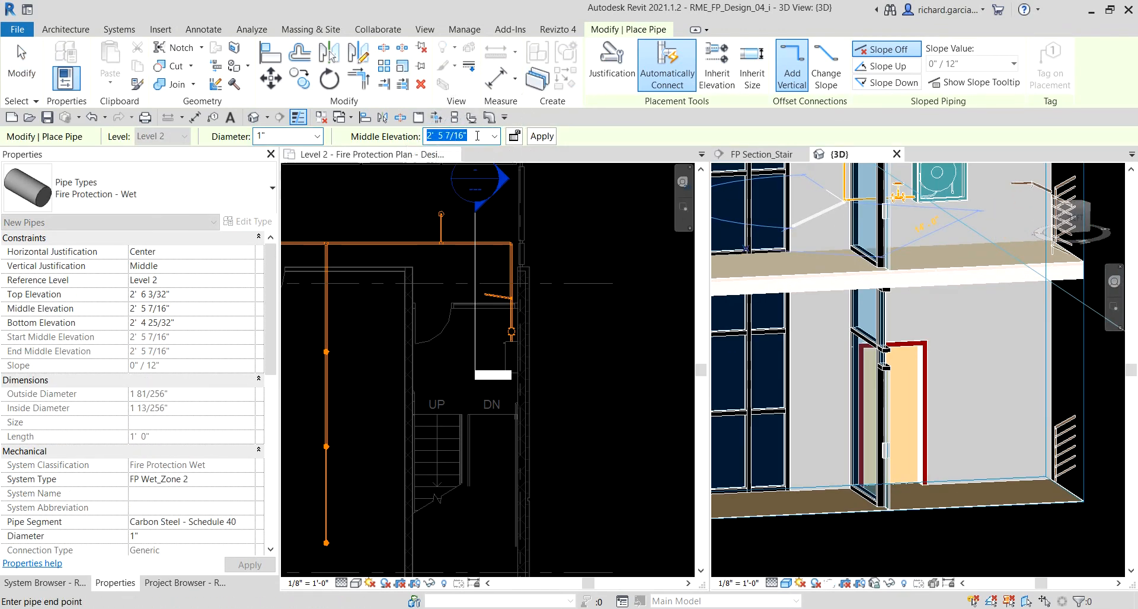
{"action": "type", "text": "0"}
{"action": "key", "text": "Return"}
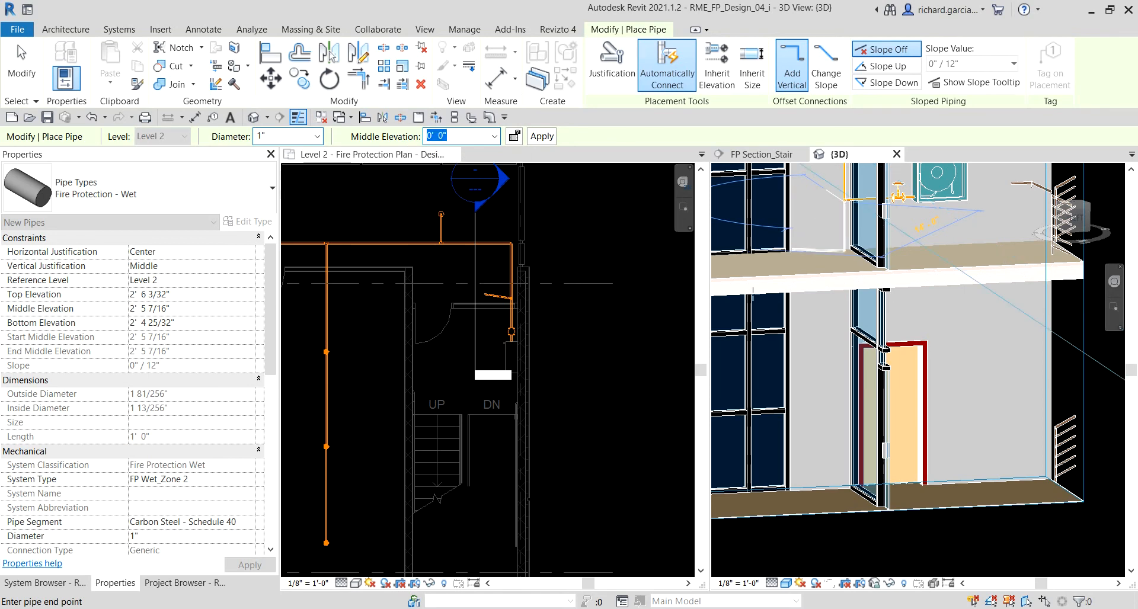
{"action": "left_click", "coordinate": [546, 143]}
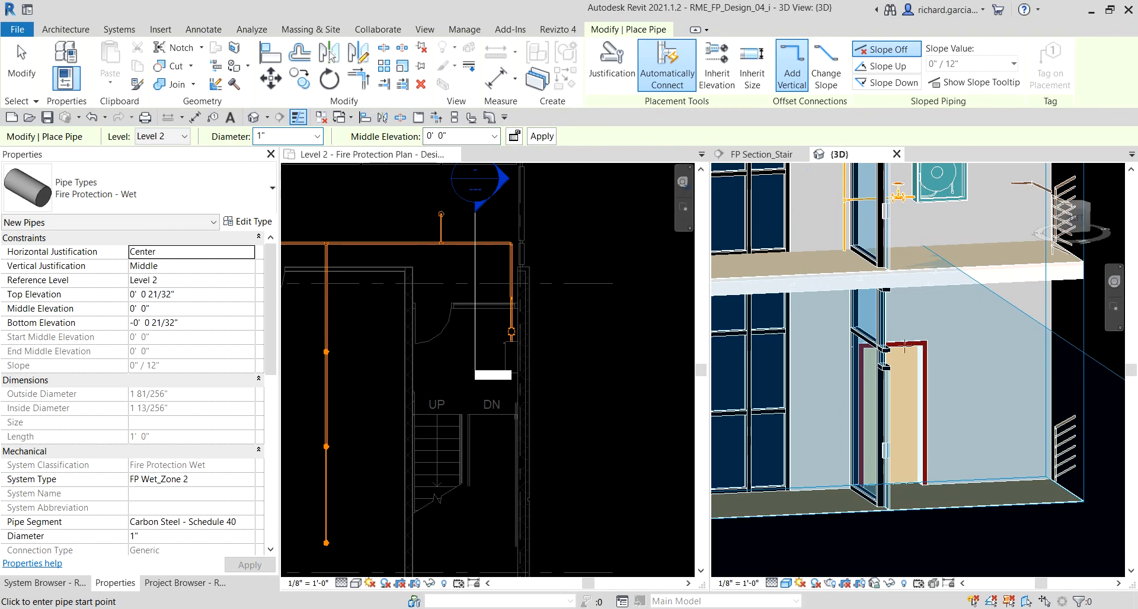
{"action": "middle_click_drag", "start_coordinate": [934, 344], "coordinate": [905, 356], "text": "shift"}
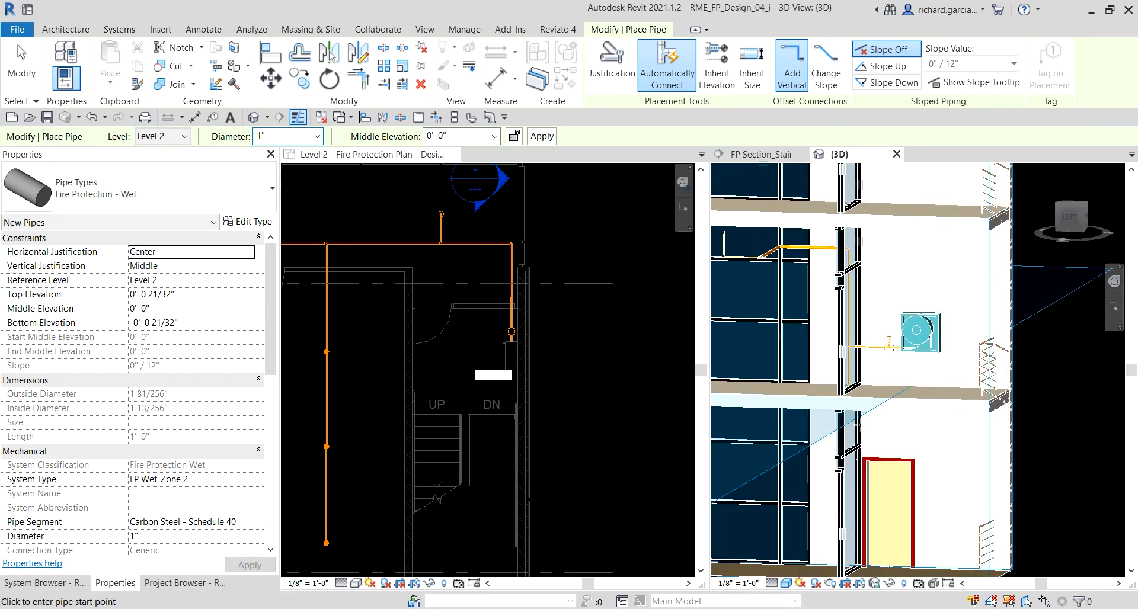
{"action": "key", "text": "Escape"}
Step: In the left 3D orientation, select the elbow and reducer atop the vertical pipe and nudge them past the door frame toward the cabinet
{"action": "scroll", "coordinate": [913, 334], "scroll_direction": "up", "scroll_amount": 4}
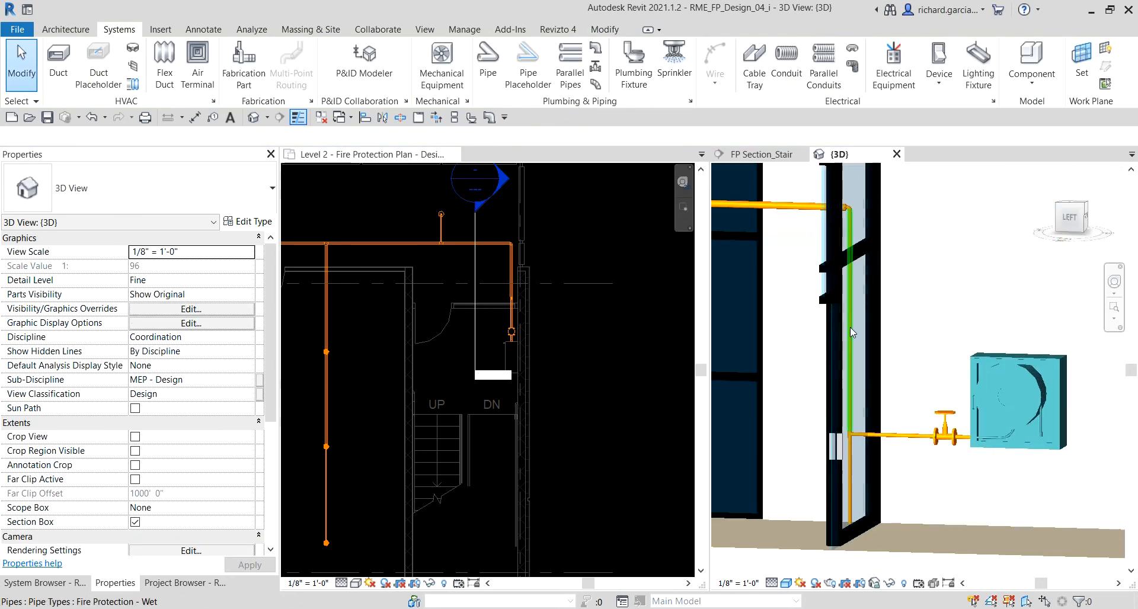
{"action": "middle_click_drag", "start_coordinate": [929, 338], "coordinate": [823, 202], "text": "shift"}
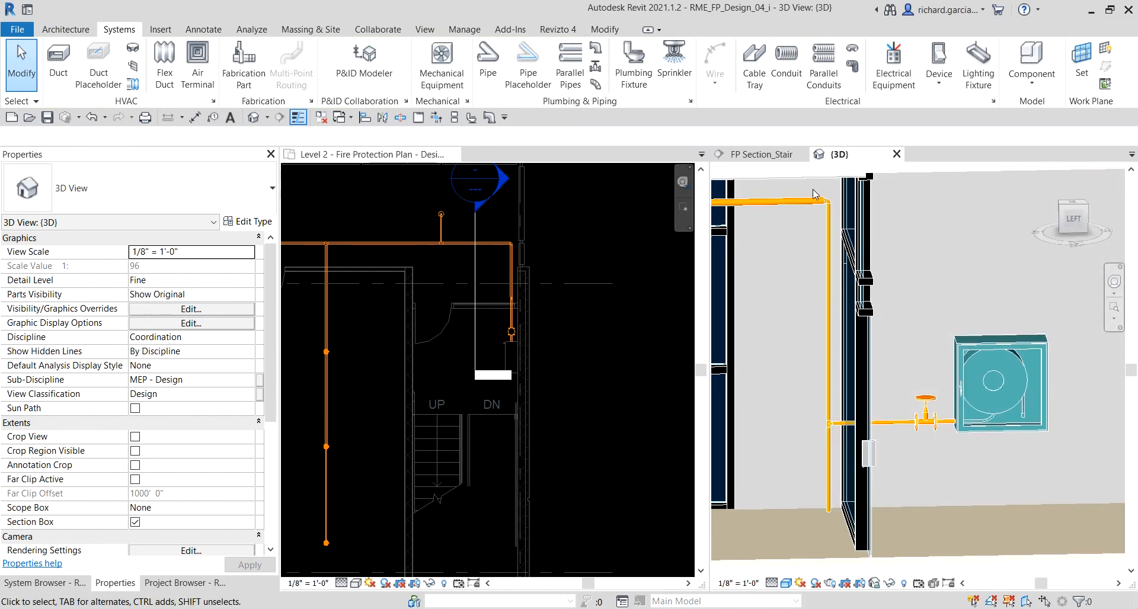
{"action": "left_click", "coordinate": [1070, 222]}
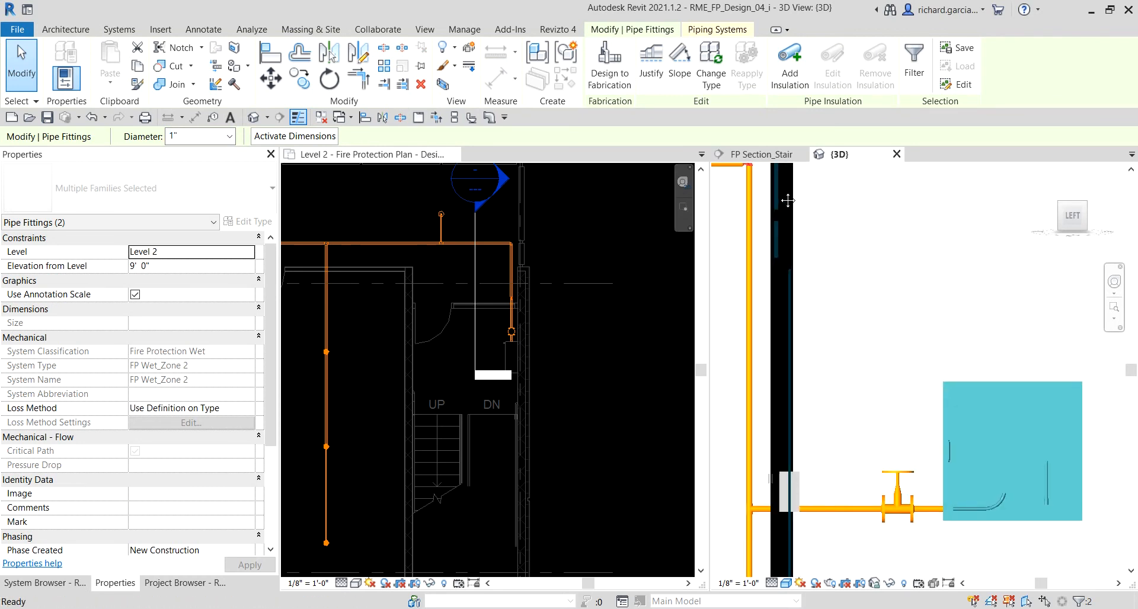
{"action": "scroll", "coordinate": [788, 200], "scroll_direction": "down", "scroll_amount": 2}
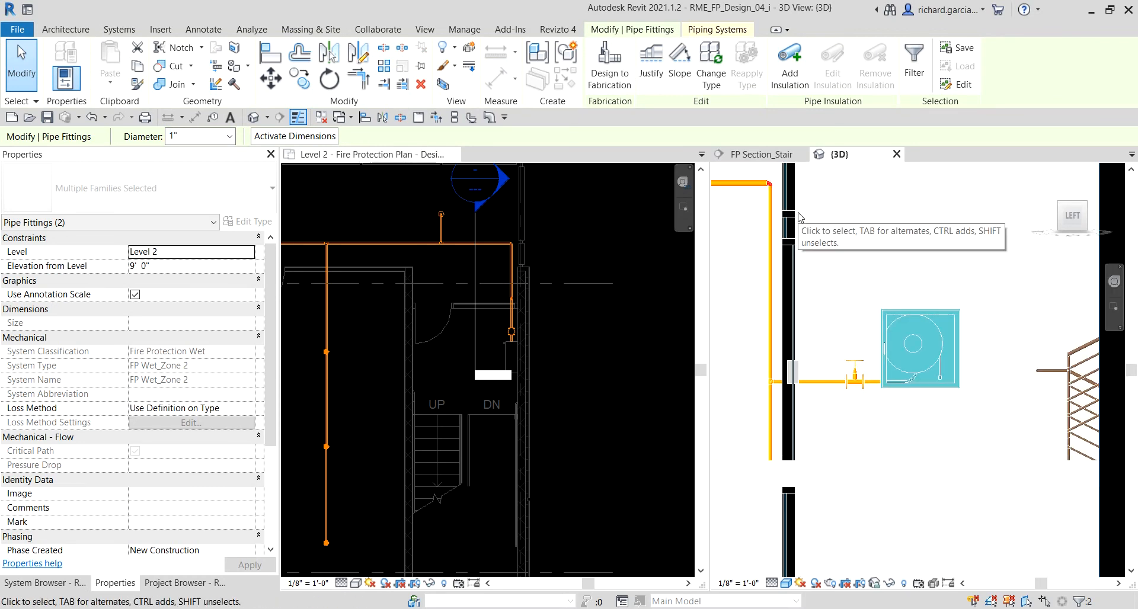
{"action": "key", "text": "Right"}
{"action": "key", "text": "Right"}
{"action": "key", "text": "Right"}
{"action": "key", "text": "Right"}
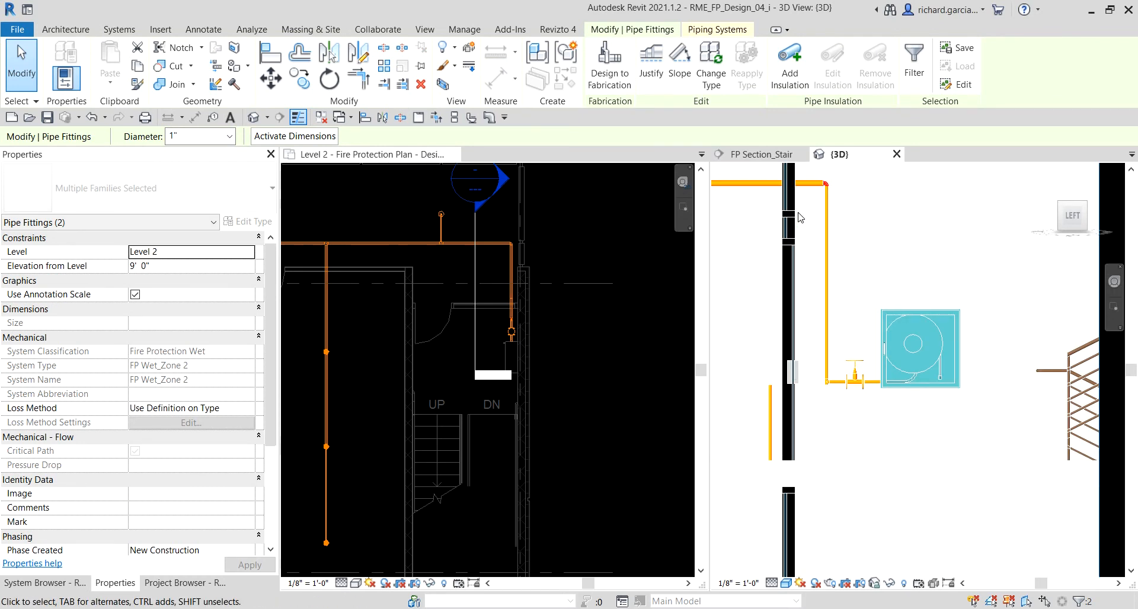
{"action": "key", "text": "Escape"}
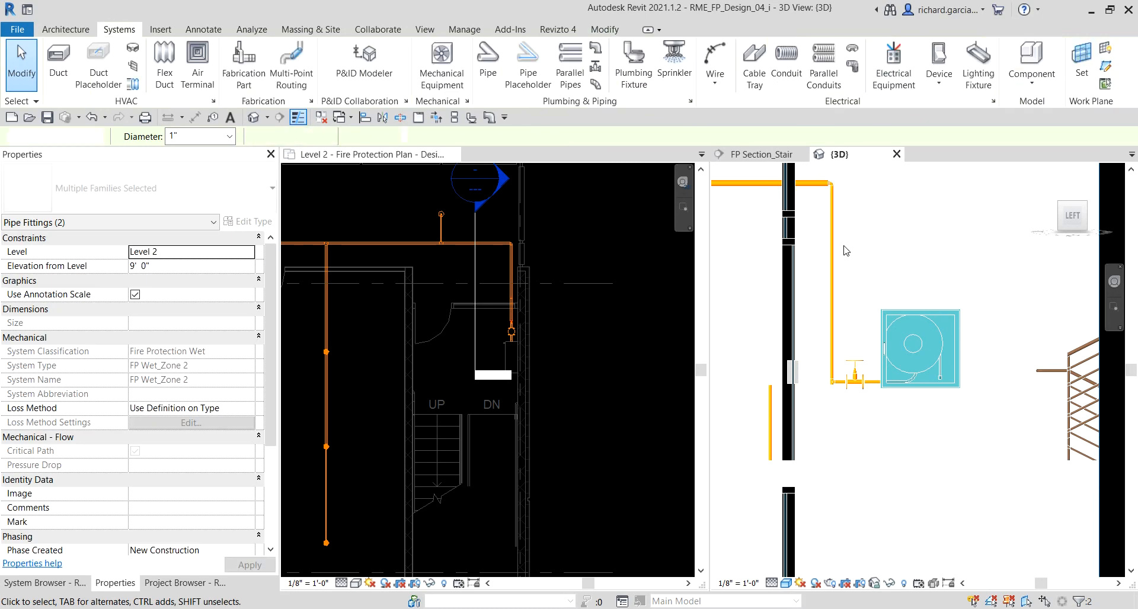
Step: Delete the tee beside the gate valve and stretch the vertical pipe's lower end down to about 1' 2" above Level 2
{"action": "scroll", "coordinate": [830, 379], "scroll_direction": "up", "scroll_amount": 5}
{"action": "left_click", "coordinate": [842, 390]}
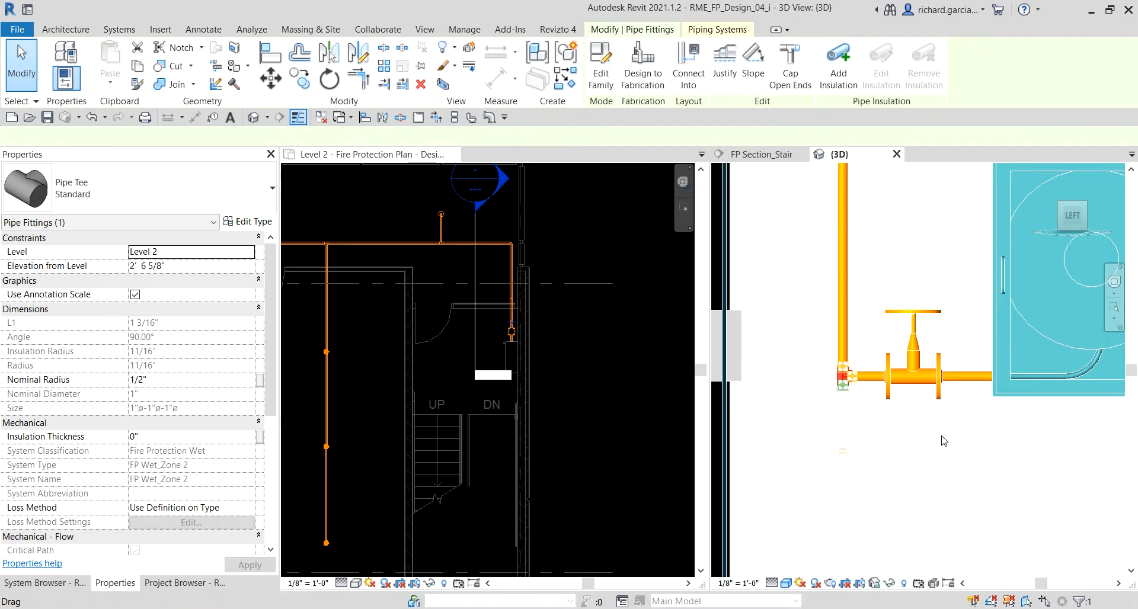
{"action": "key", "text": "Delete"}
{"action": "left_click", "coordinate": [841, 366]}
{"action": "left_click_drag", "start_coordinate": [842, 371], "coordinate": [842, 507]}
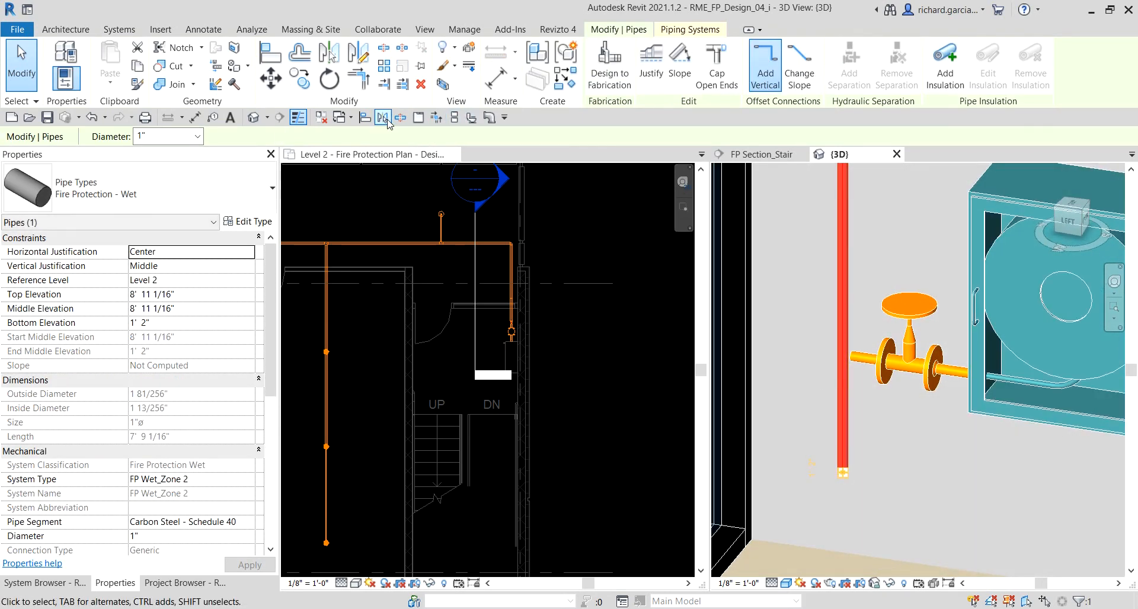
Step: Extend the horizontal gate valve pipe to the vertical pipe with Trim/Extend Single Element so that a tee joins them
{"action": "left_click", "coordinate": [385, 86]}
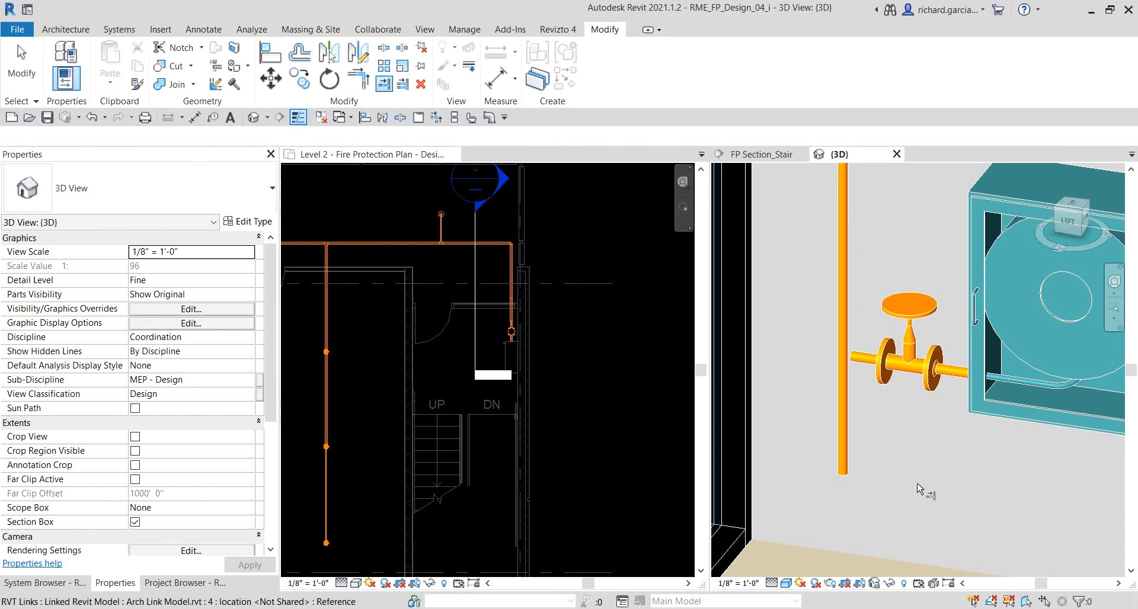
{"action": "left_click", "coordinate": [858, 366]}
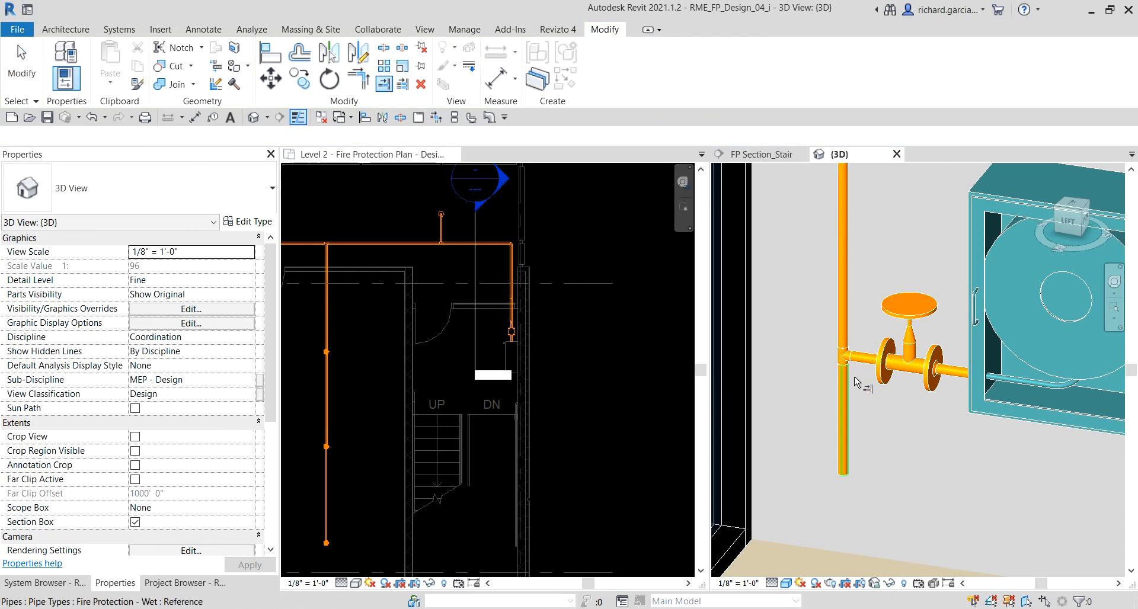
{"action": "scroll", "coordinate": [835, 429], "scroll_direction": "down", "scroll_amount": 3}
{"action": "key", "text": "Escape"}
{"action": "key", "text": "Escape"}
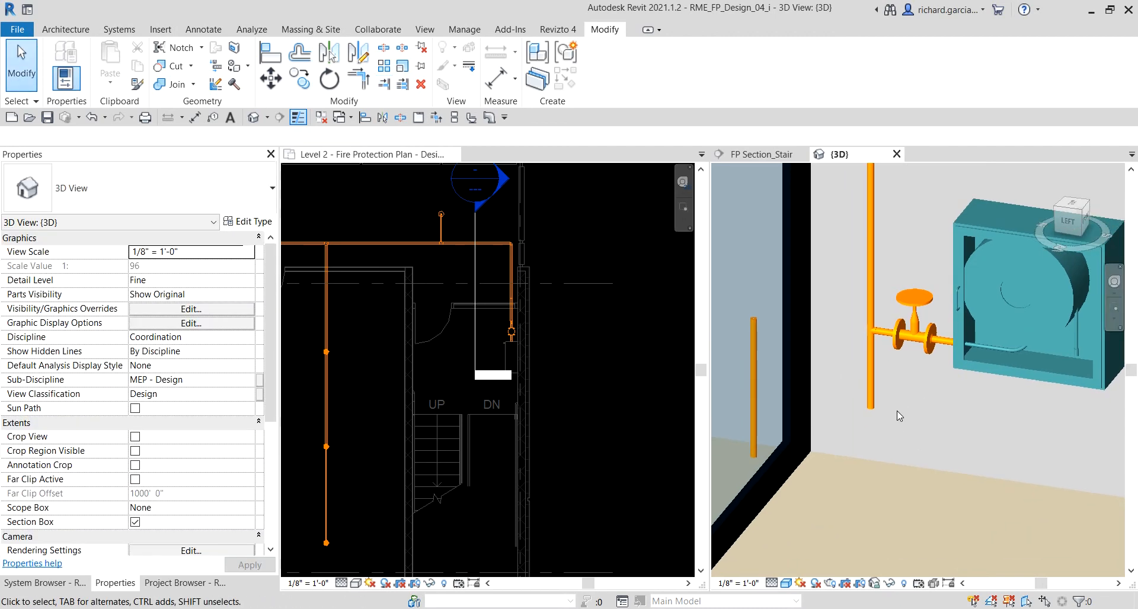
Step: Align the lower end of the vertical pipe with the top face of the Level 2 floor
{"action": "left_click", "coordinate": [865, 407]}
{"action": "key", "text": "a"}
{"action": "key", "text": "l"}
{"action": "scroll", "coordinate": [859, 444], "scroll_direction": "down", "scroll_amount": 3}
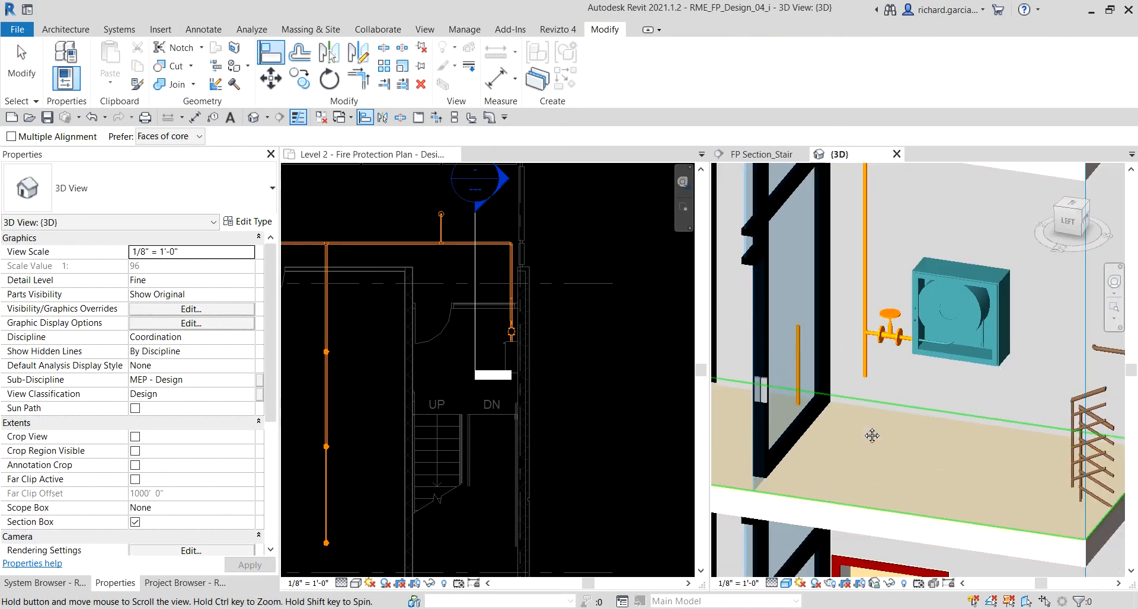
{"action": "scroll", "coordinate": [872, 435], "scroll_direction": "up", "scroll_amount": 1}
{"action": "left_click", "coordinate": [860, 517]}
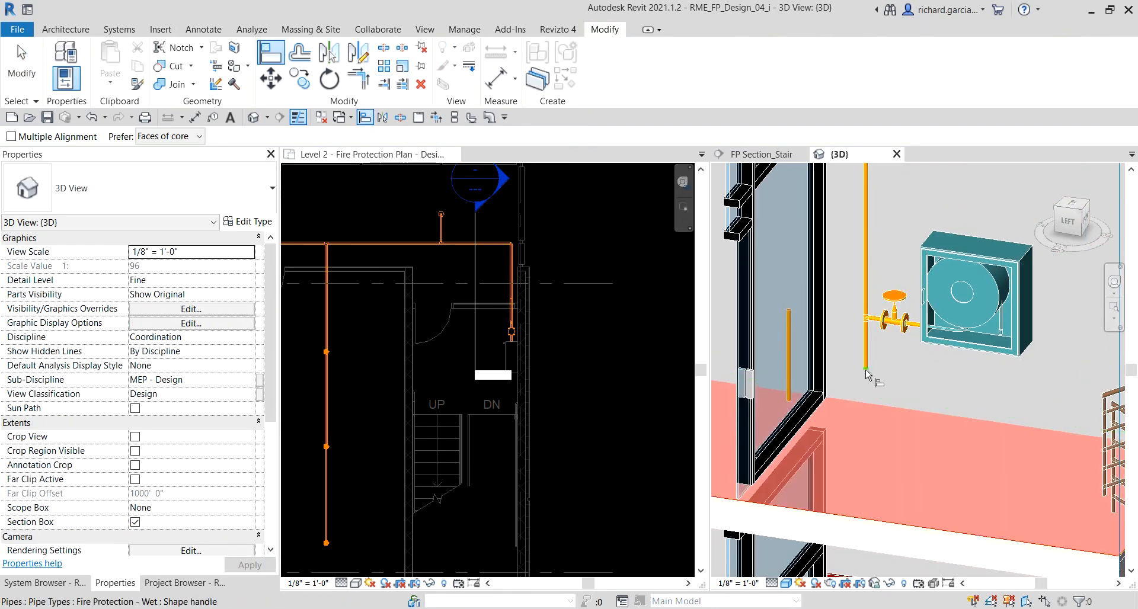
{"action": "left_click", "coordinate": [865, 371]}
{"action": "scroll", "coordinate": [841, 397], "scroll_direction": "down", "scroll_amount": 3}
{"action": "key", "text": "Escape"}
{"action": "key", "text": "Escape"}
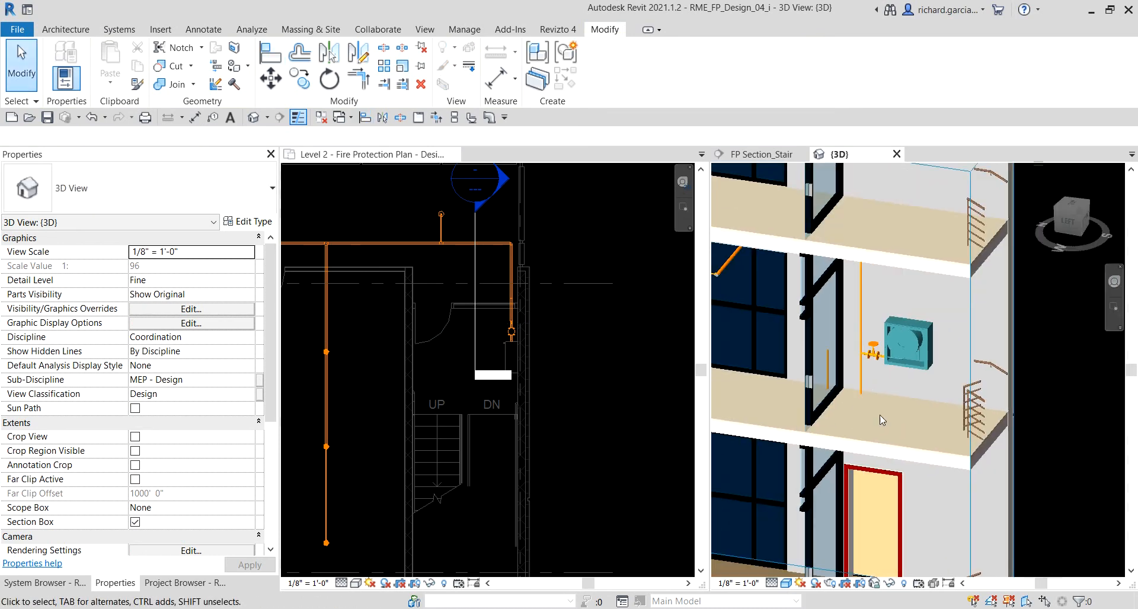
Step: Delete the leftover disconnected vertical pipe beside the glazed door and check the finished hose reel piping in 3D
{"action": "middle_click_drag", "start_coordinate": [879, 415], "coordinate": [820, 376], "text": "shift"}
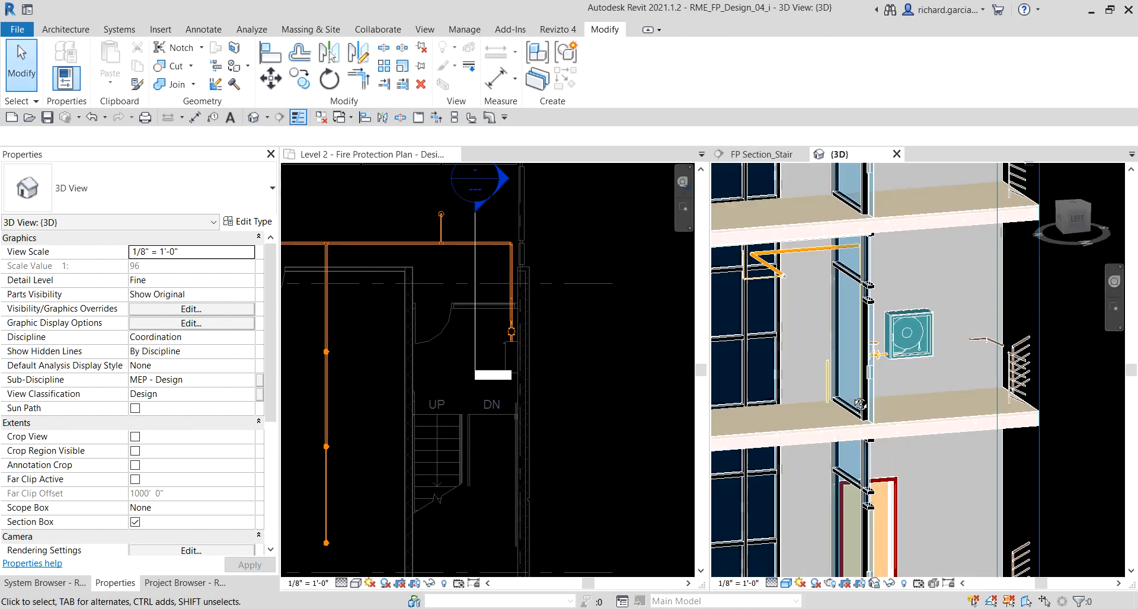
{"action": "left_click", "coordinate": [828, 385]}
{"action": "key", "text": "Escape"}
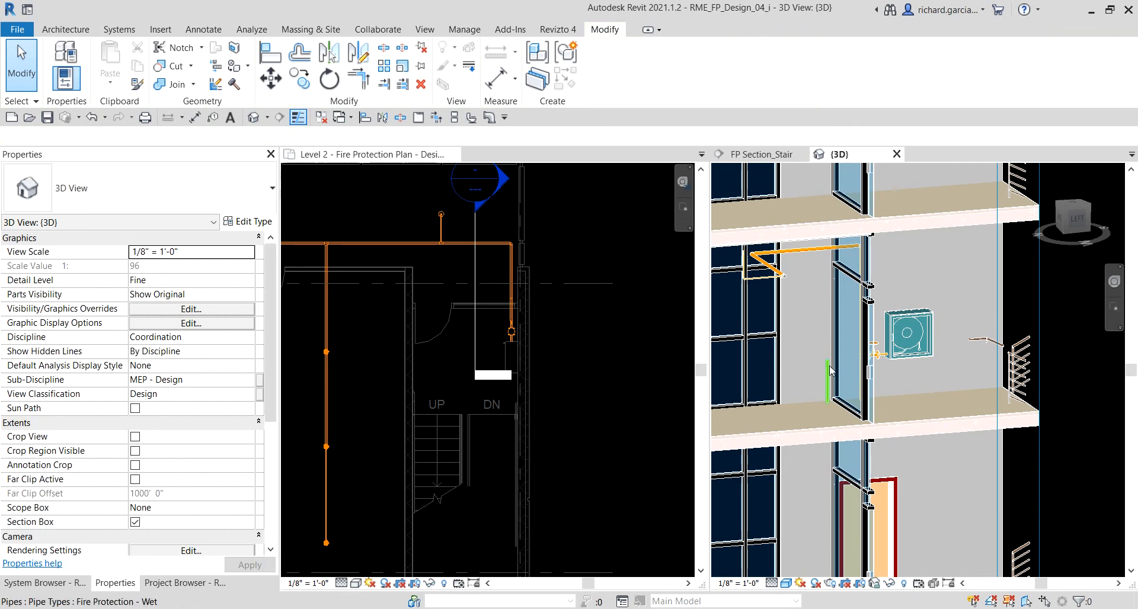
{"action": "left_click", "coordinate": [829, 373]}
{"action": "key", "text": "Escape"}
{"action": "middle_click_drag", "start_coordinate": [830, 379], "coordinate": [759, 409], "text": "shift"}
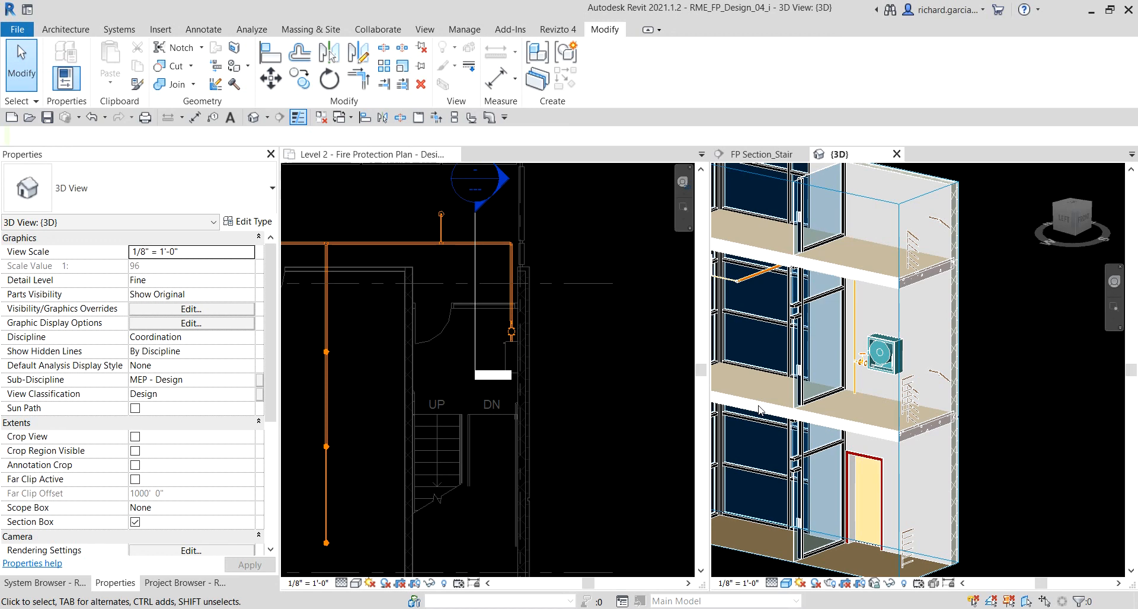
{"action": "middle_click_drag", "start_coordinate": [866, 380], "coordinate": [957, 409], "text": "shift"}
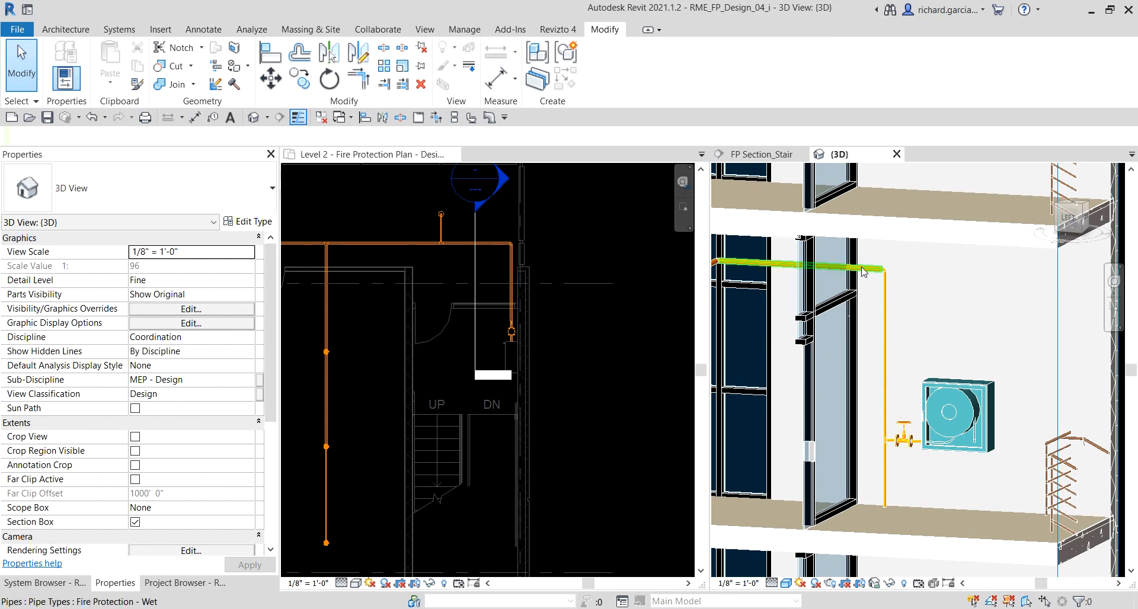
{"action": "middle_click_drag", "start_coordinate": [889, 263], "coordinate": [907, 308], "text": "shift"}
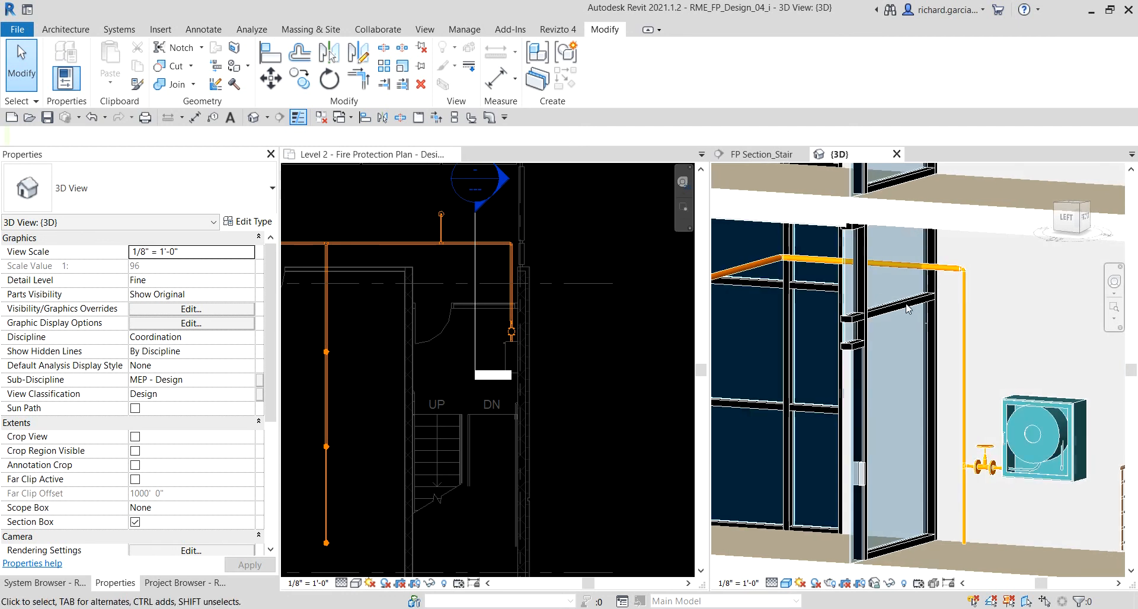